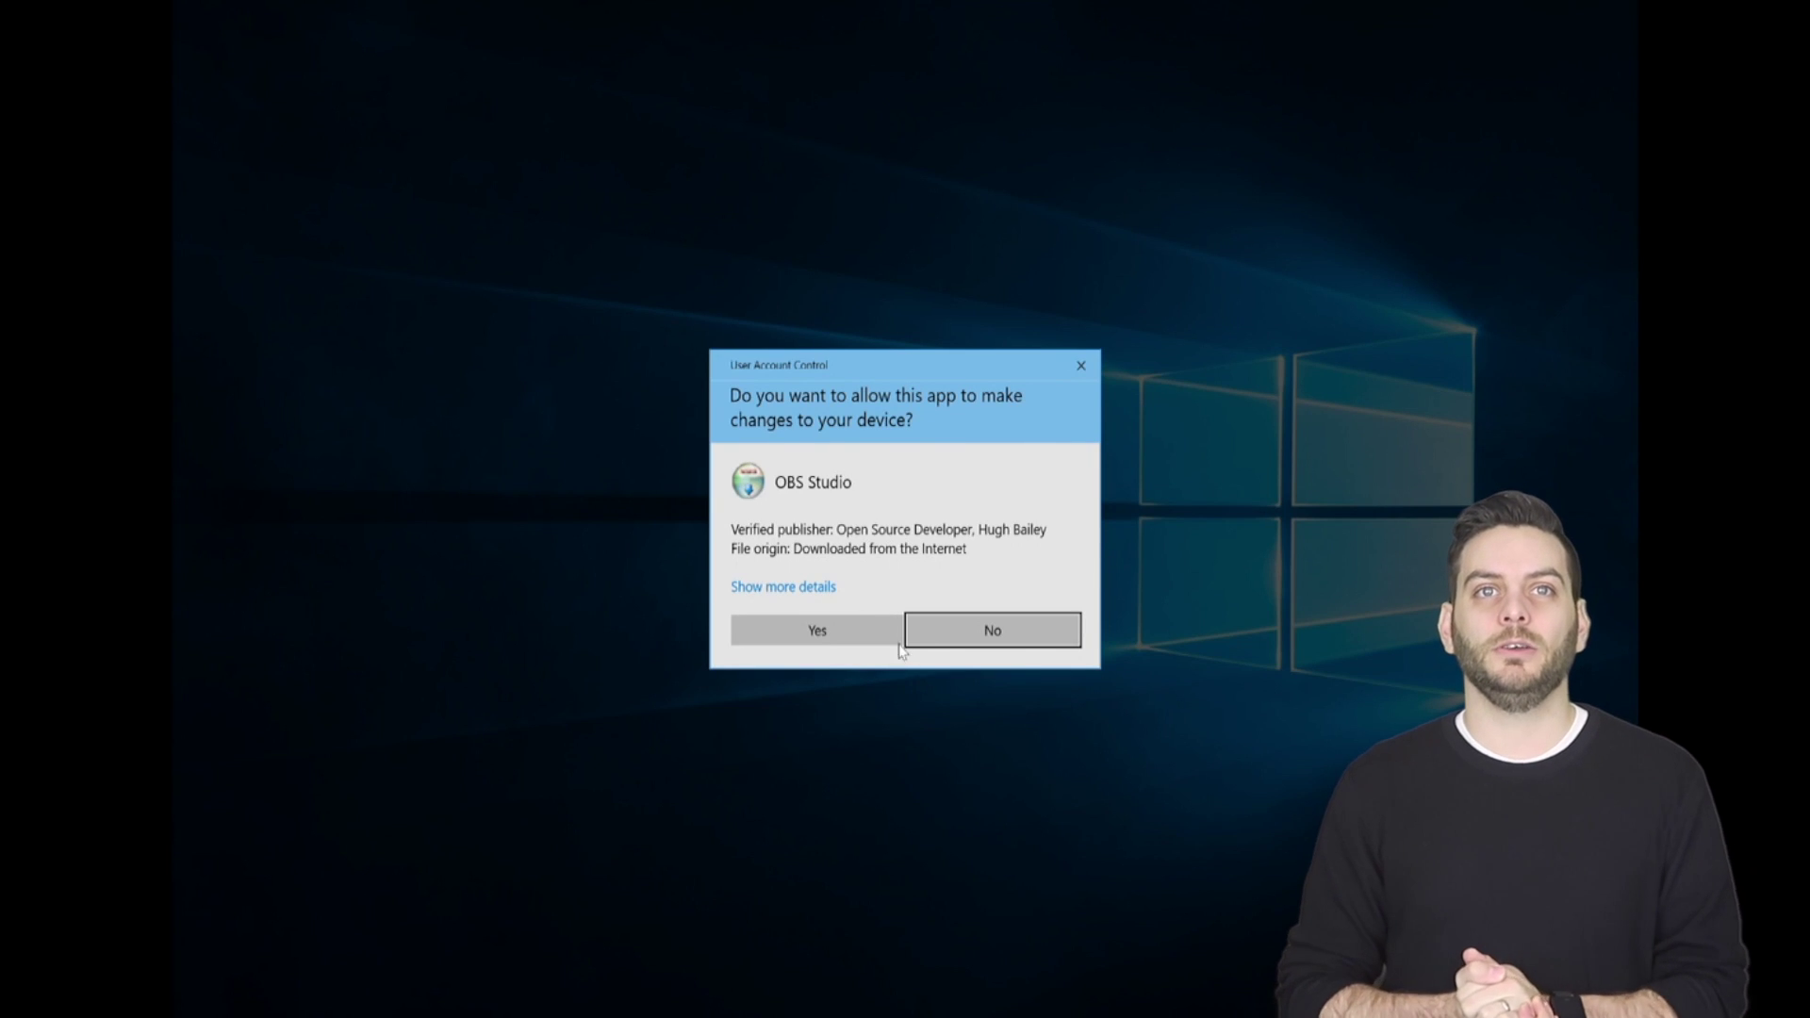
- Run the OBS Studio 20.1.3 installer, allowing it at the UAC prompt and passing the welcome screen
left_click(854, 619)
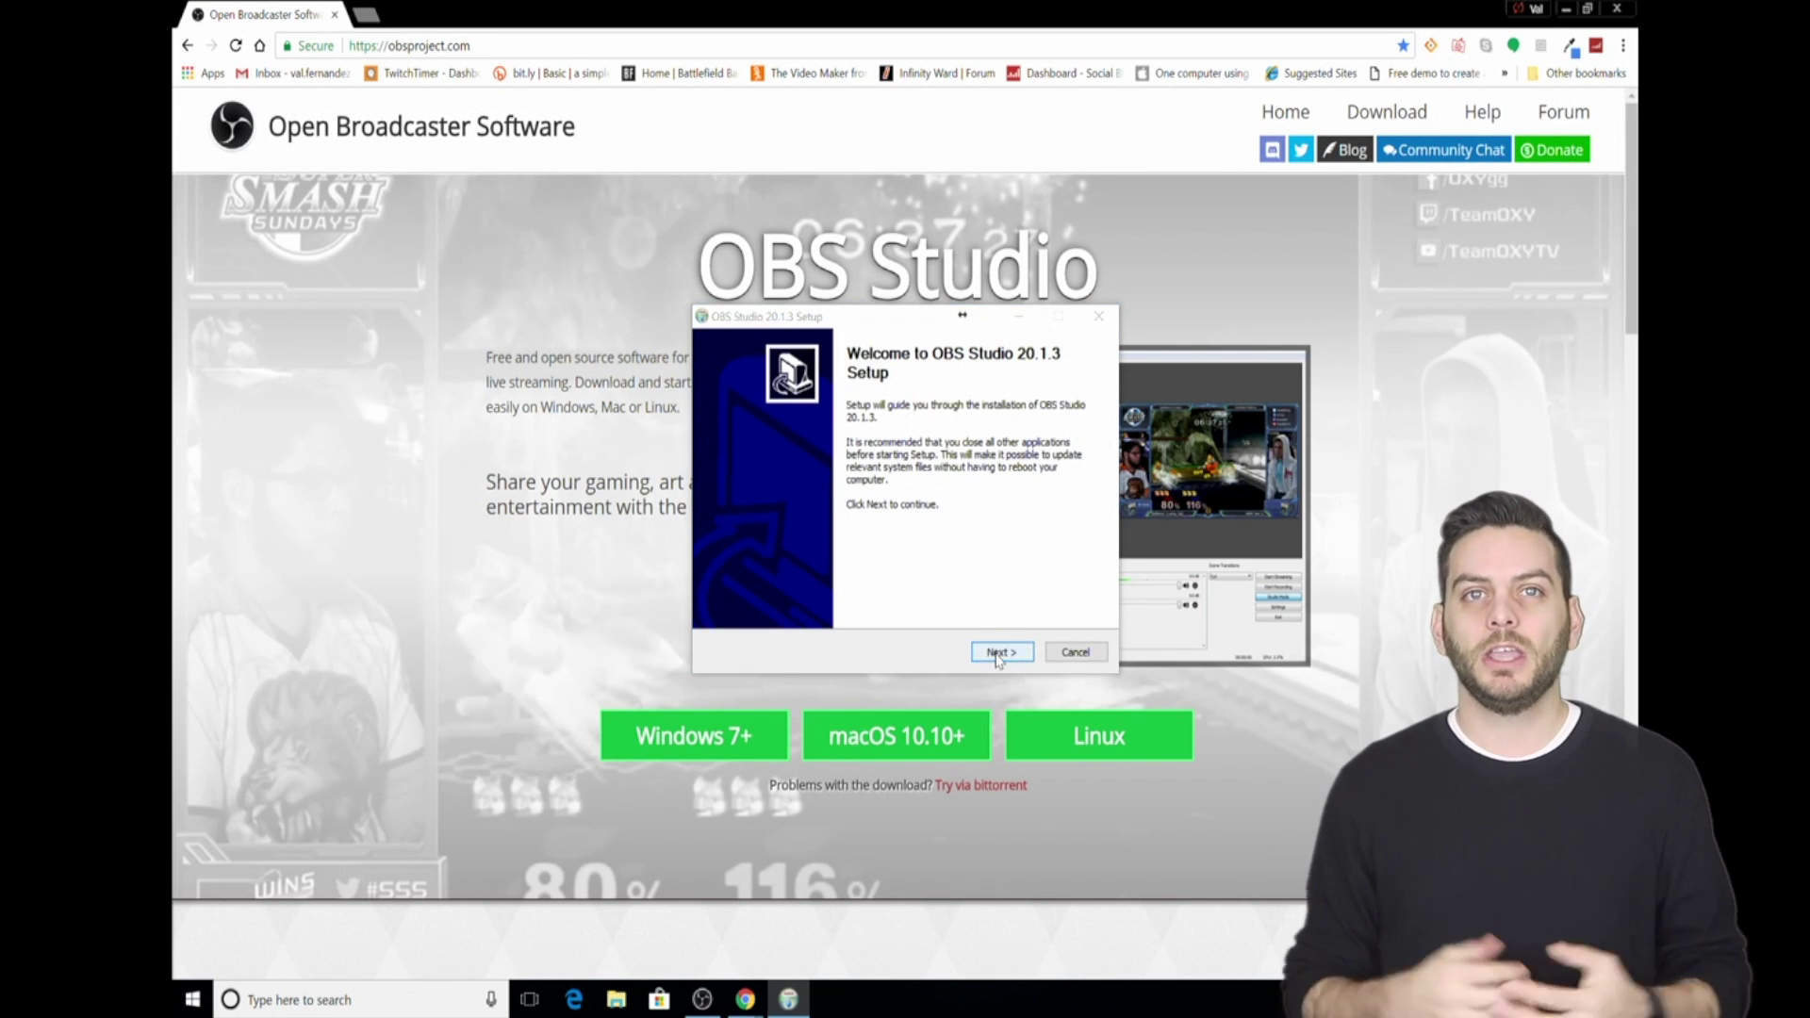
left_click(1000, 650)
- Dismiss the 'OBS Studio is already running' warning, which closes the setup
left_click(1060, 458)
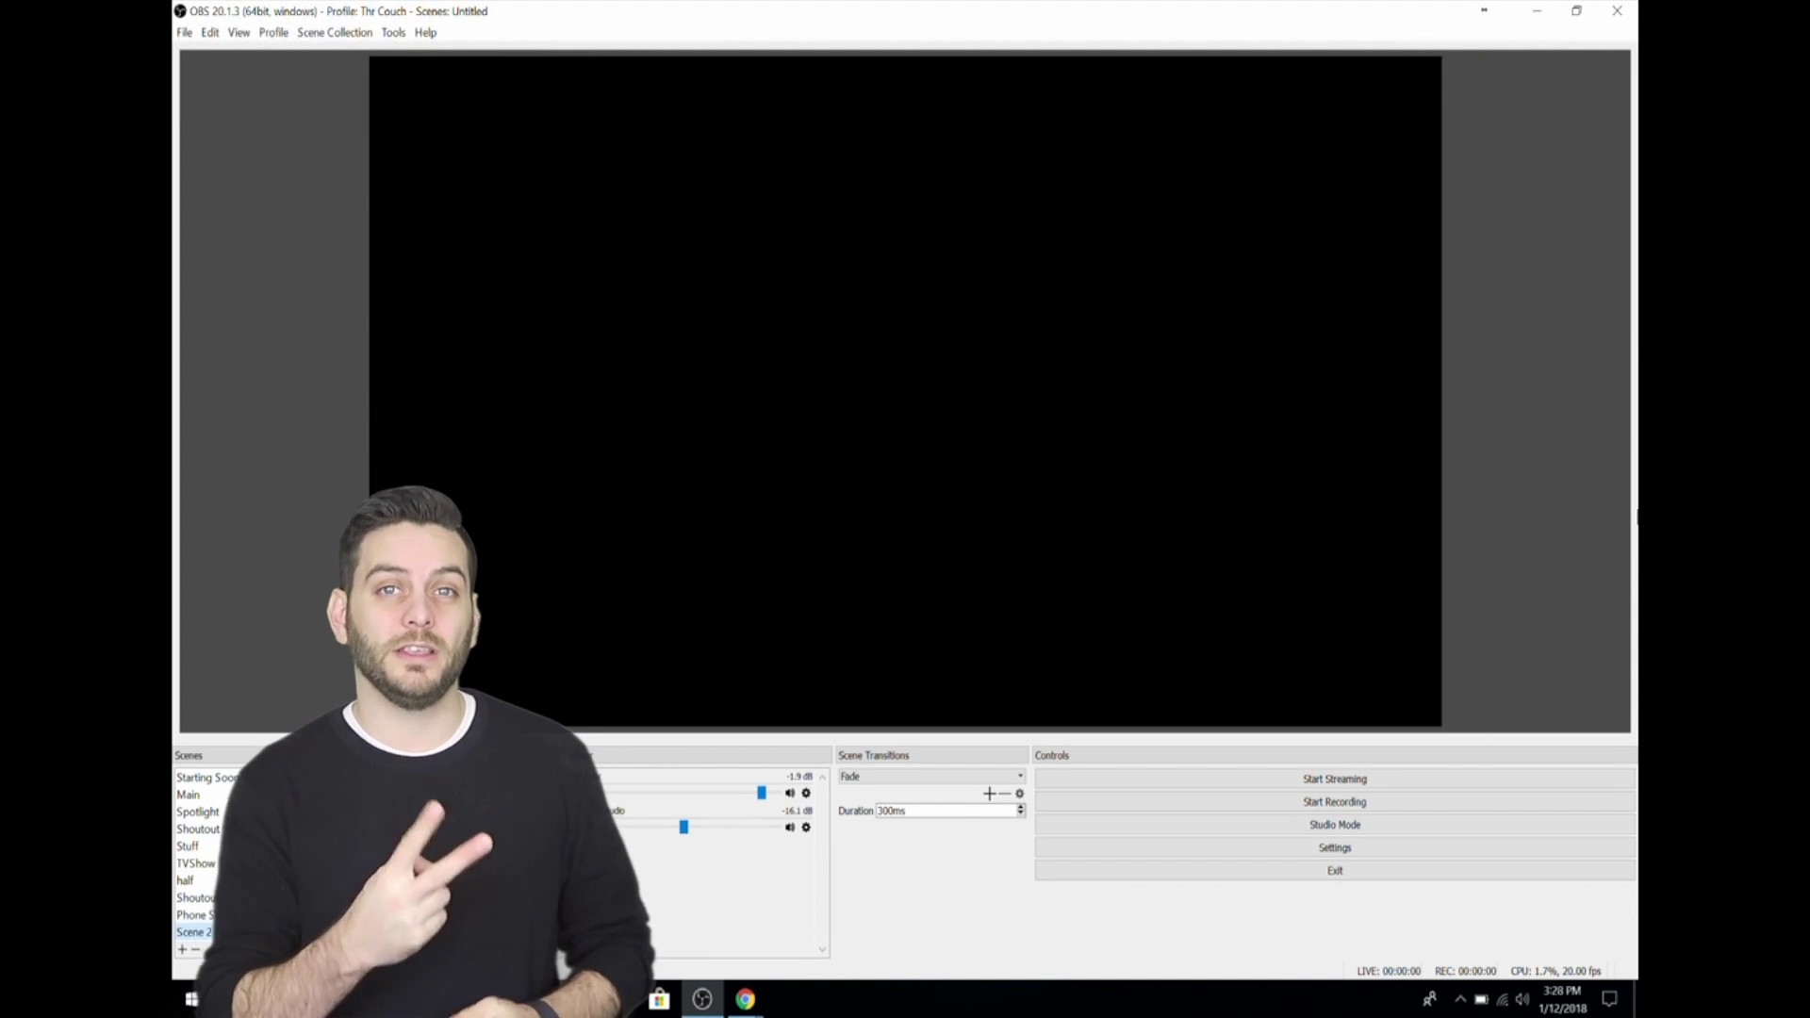
- Open OBS Settings, first from the Settings button, then from the File menu
left_click(1399, 842)
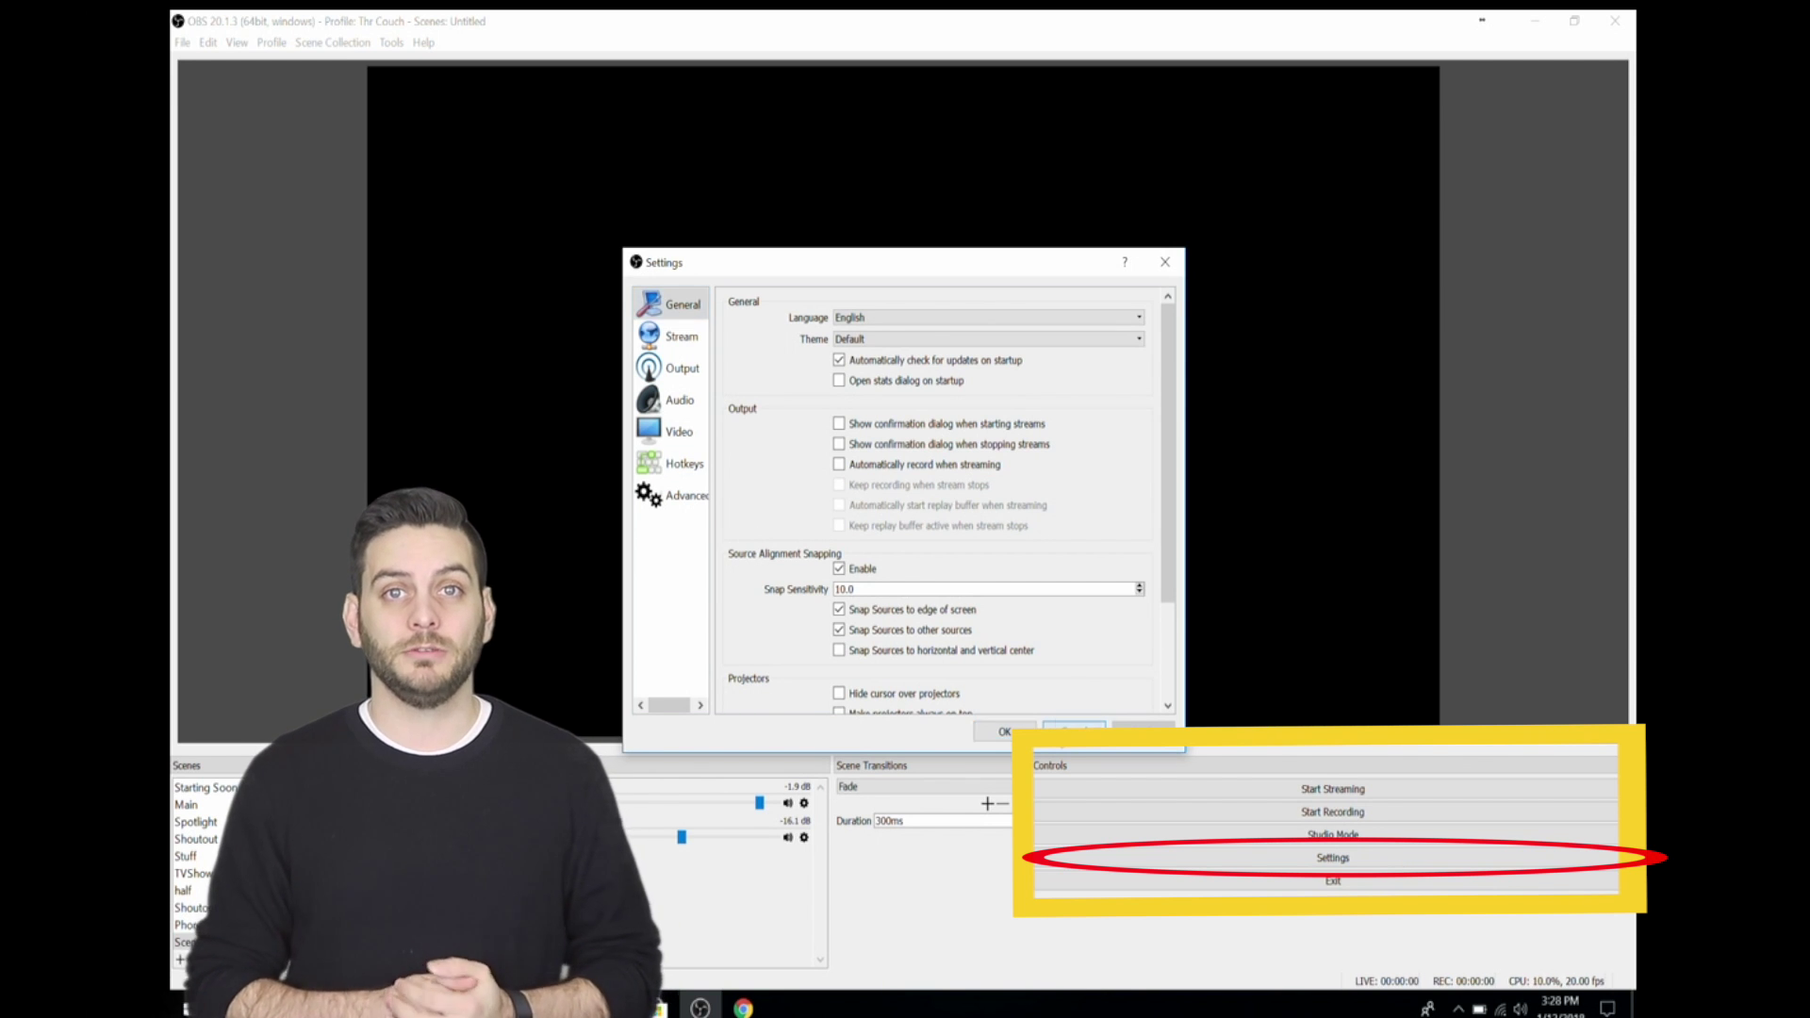
key("Escape")
left_click(179, 45)
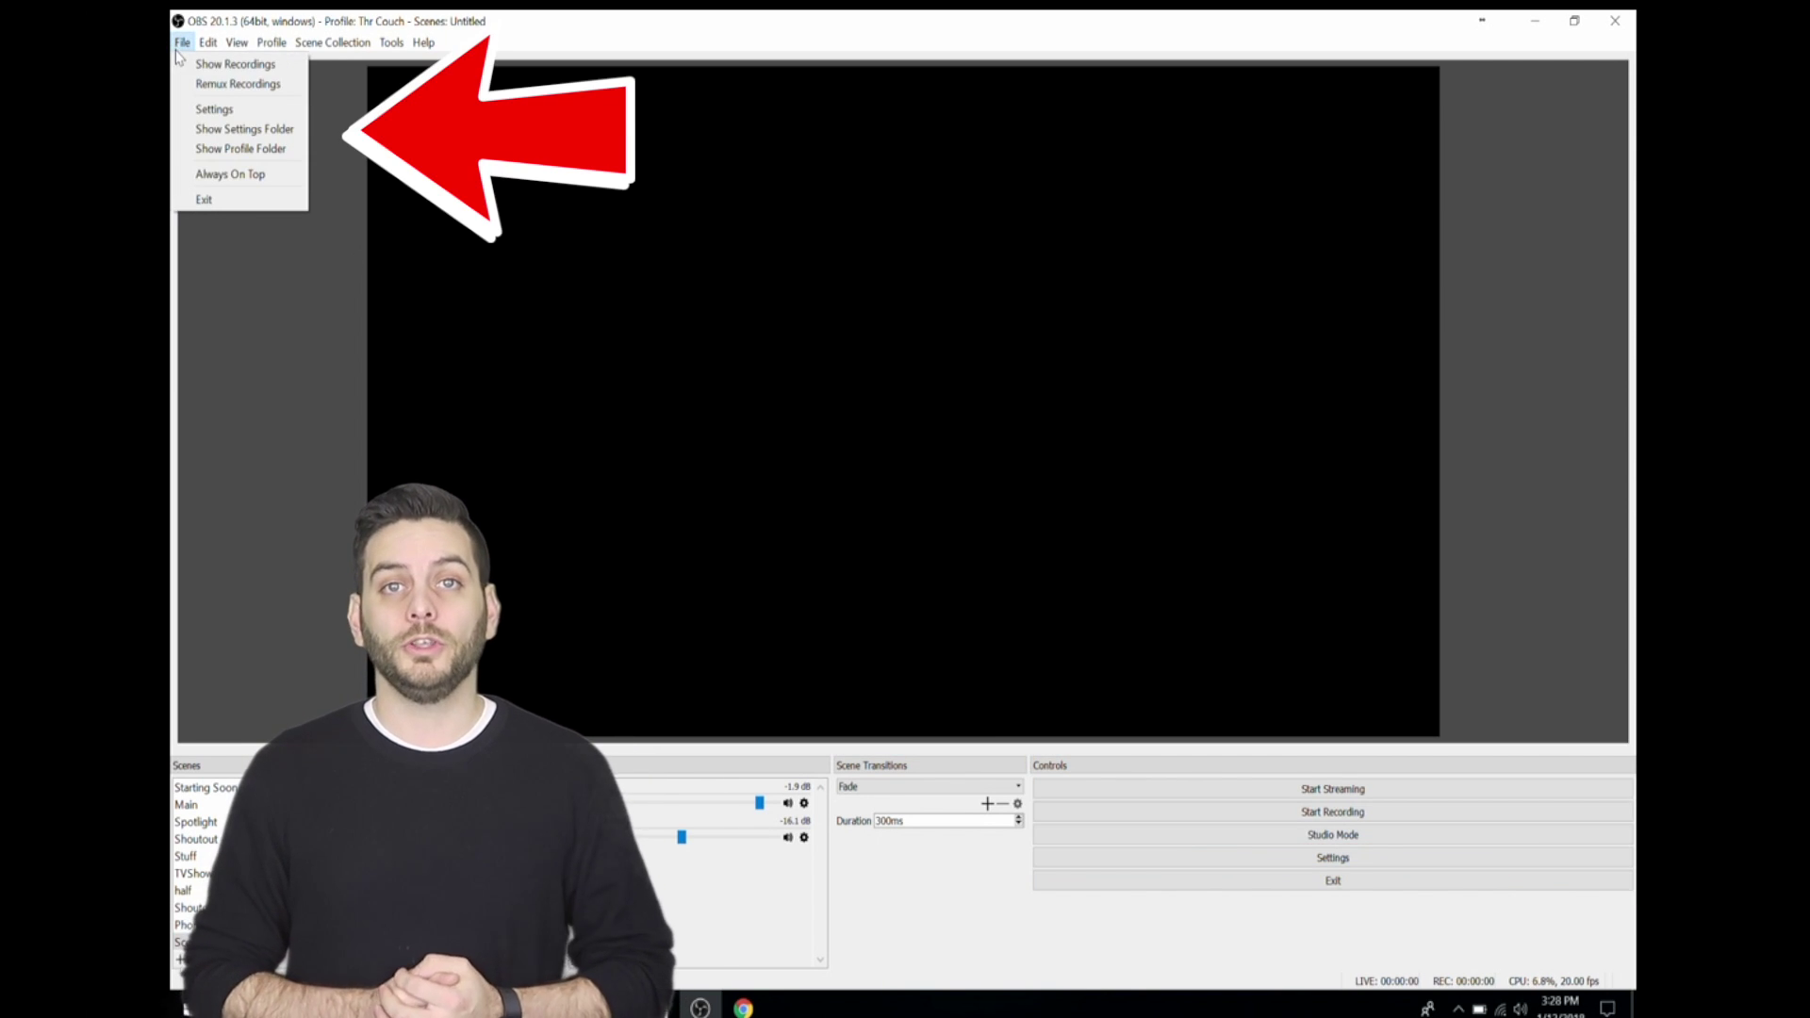
left_click(213, 115)
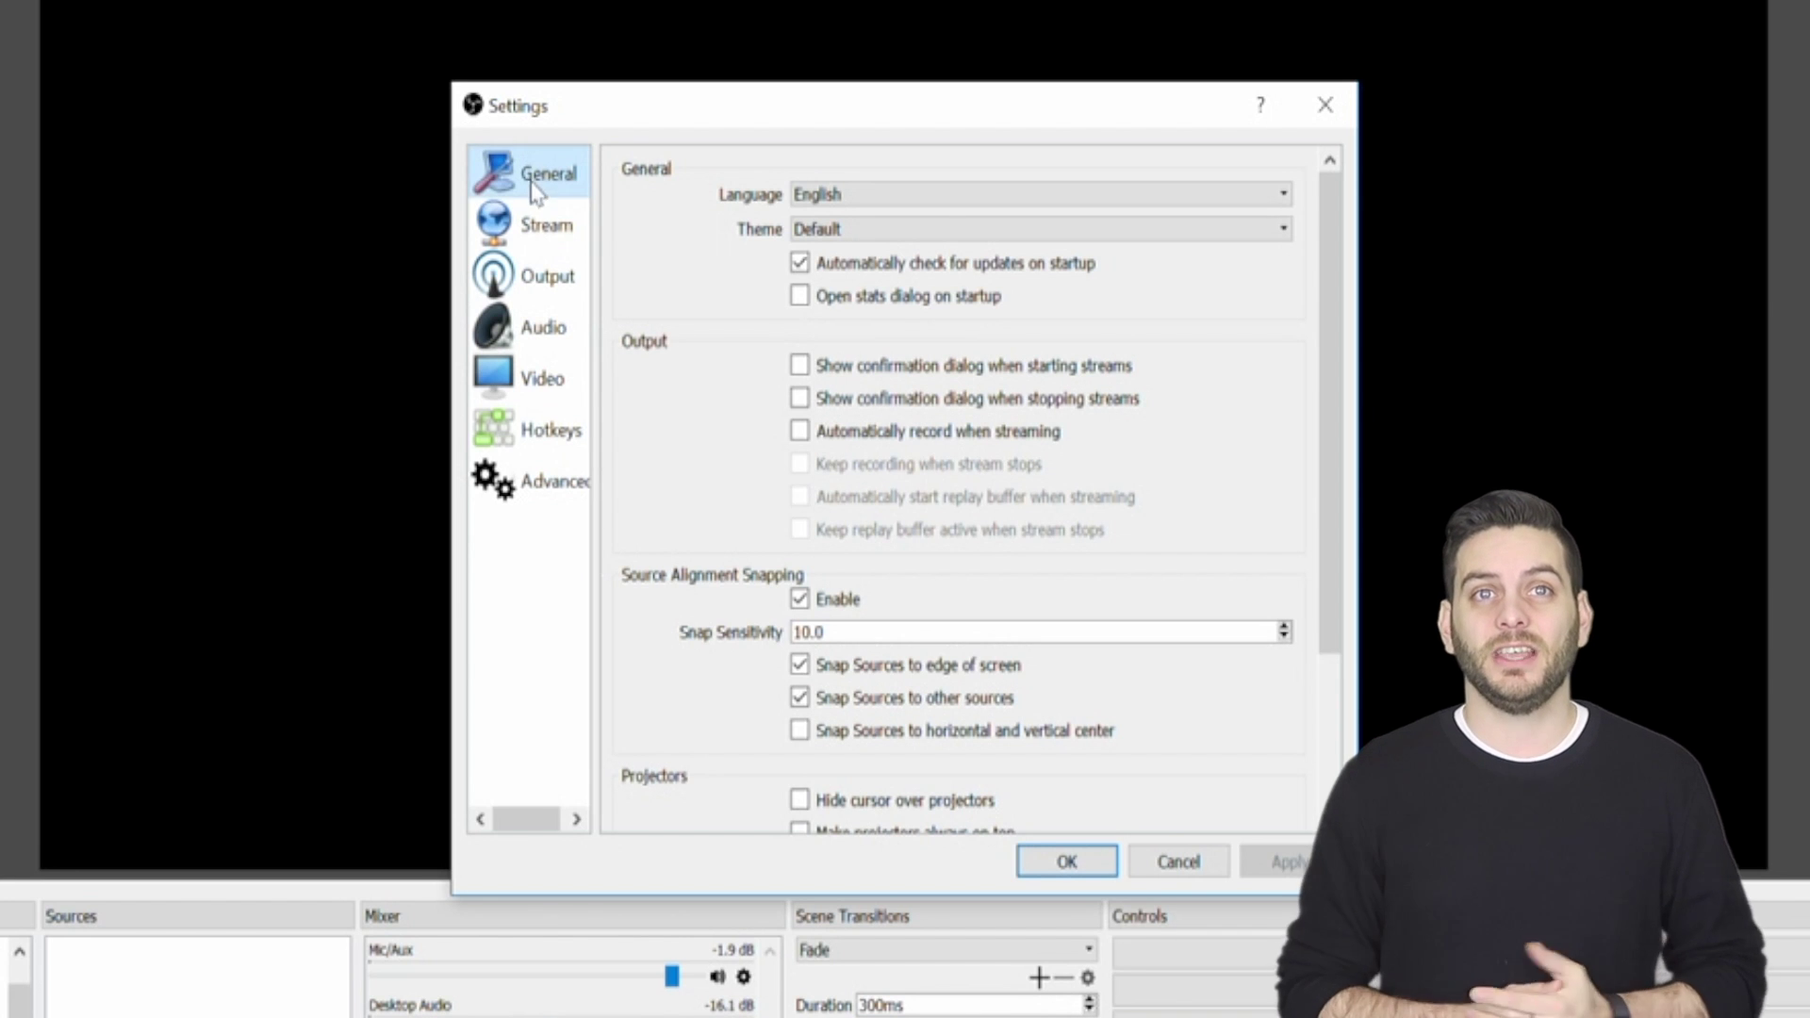
- Set the video base resolution to 640x360 with a frame rate of 20 FPS
left_click(536, 387)
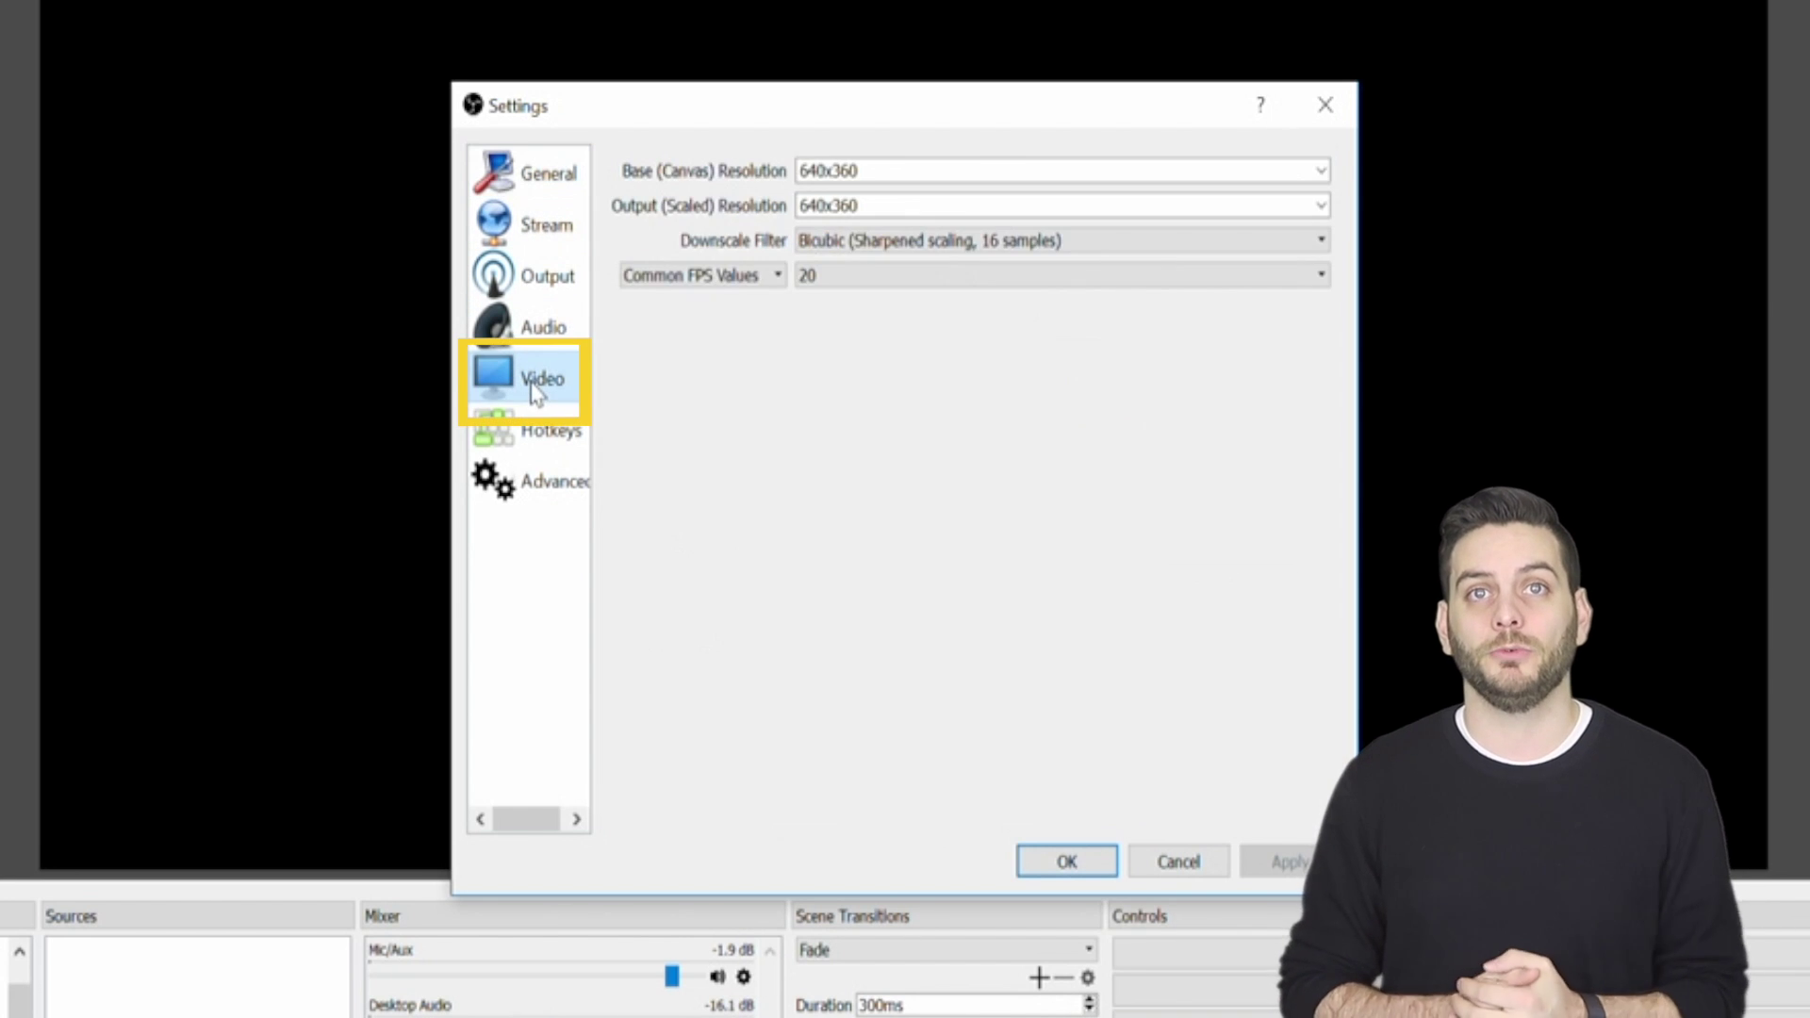
double_click(889, 170)
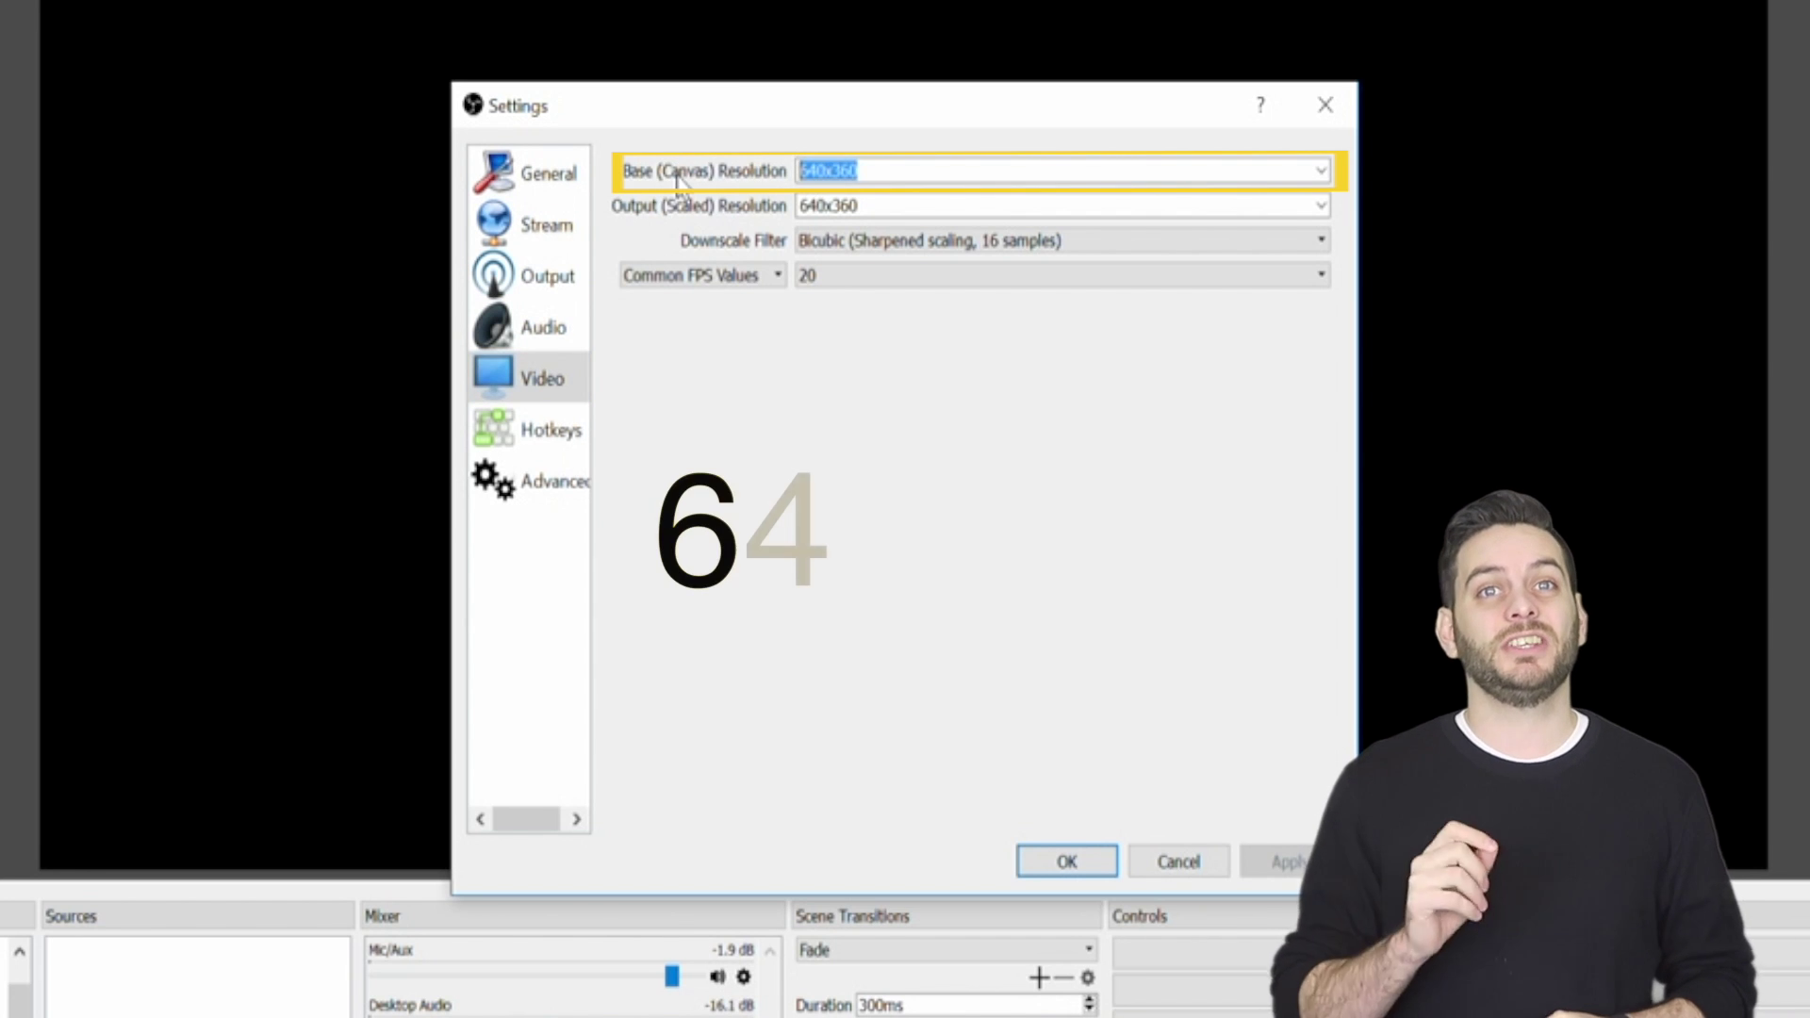
type("640x360")
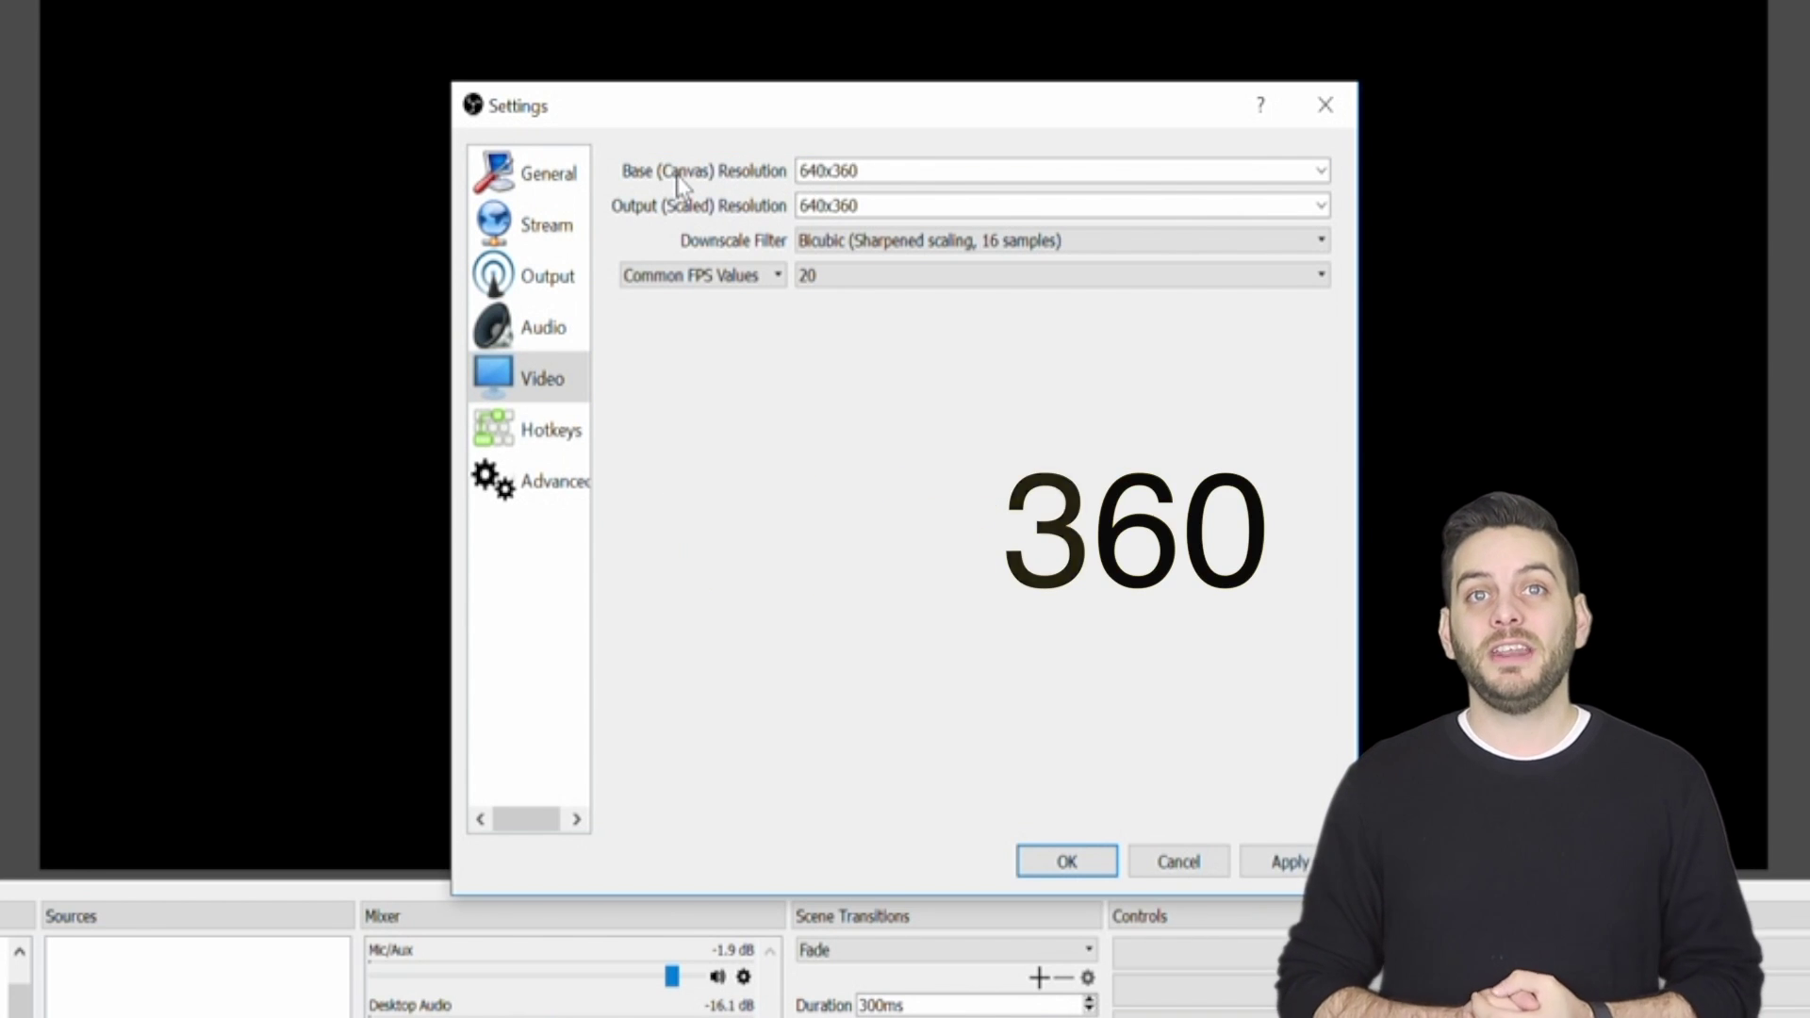
left_click(905, 276)
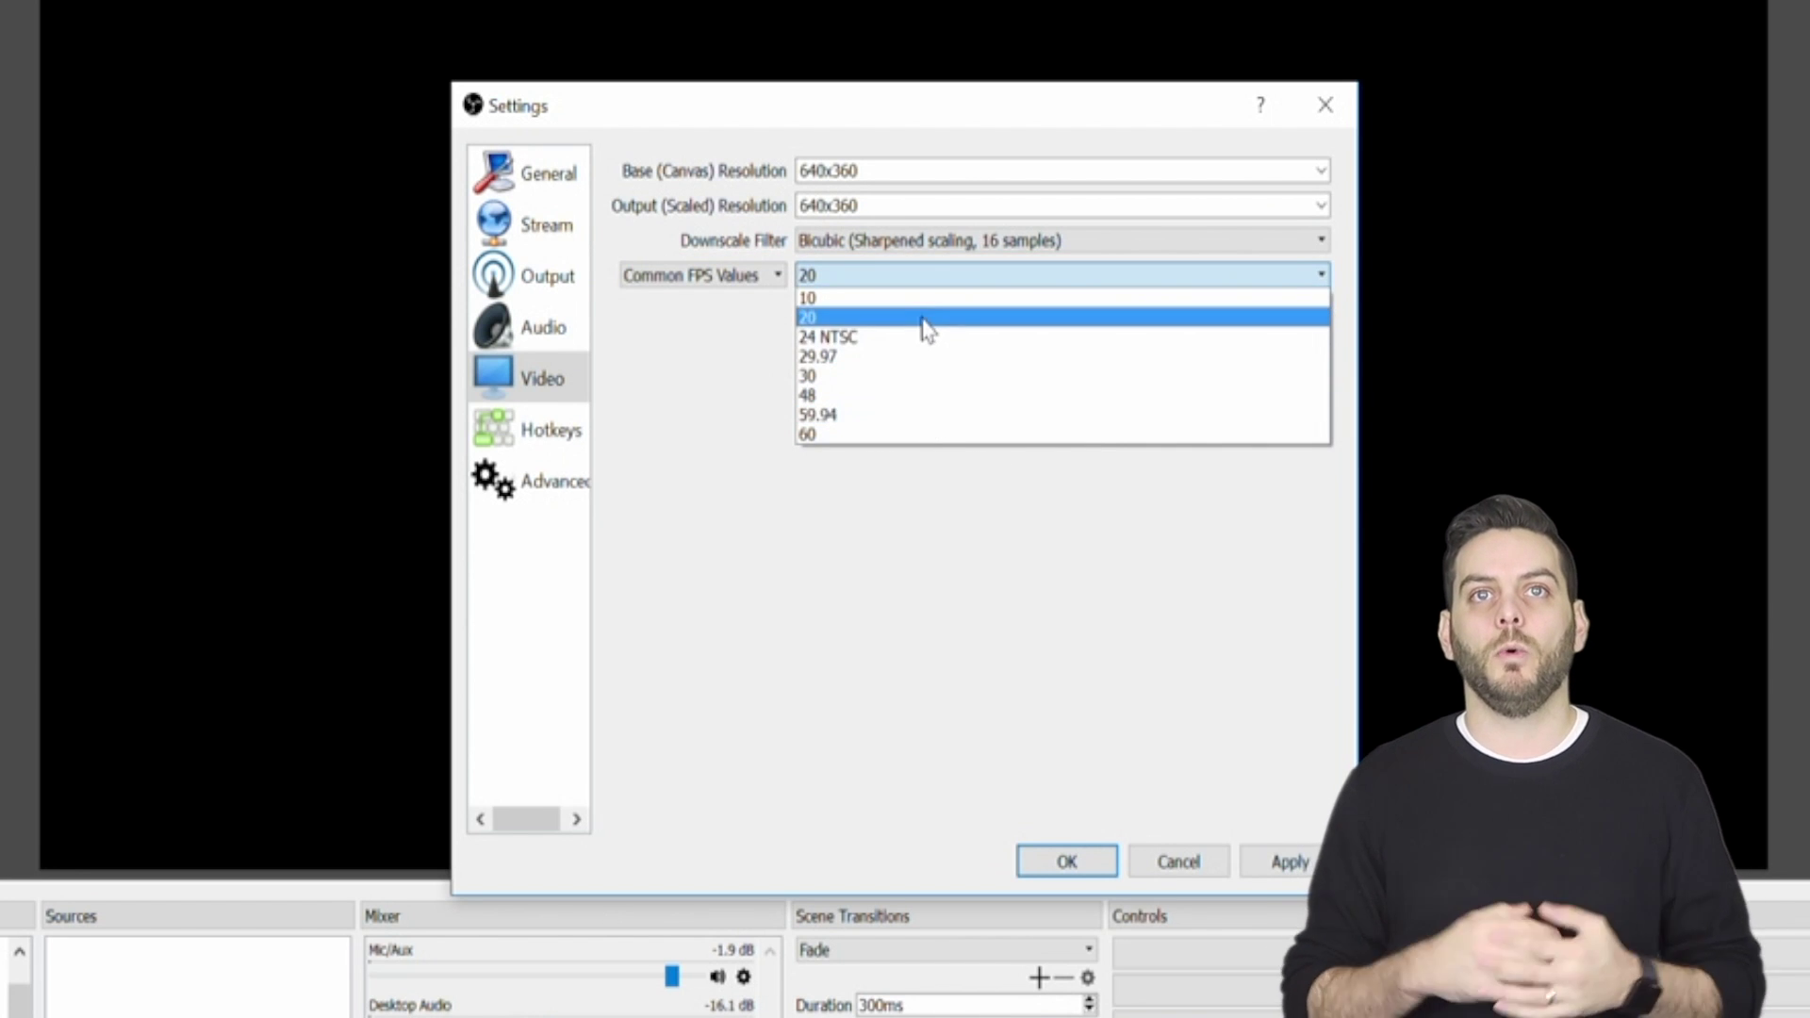
left_click(924, 319)
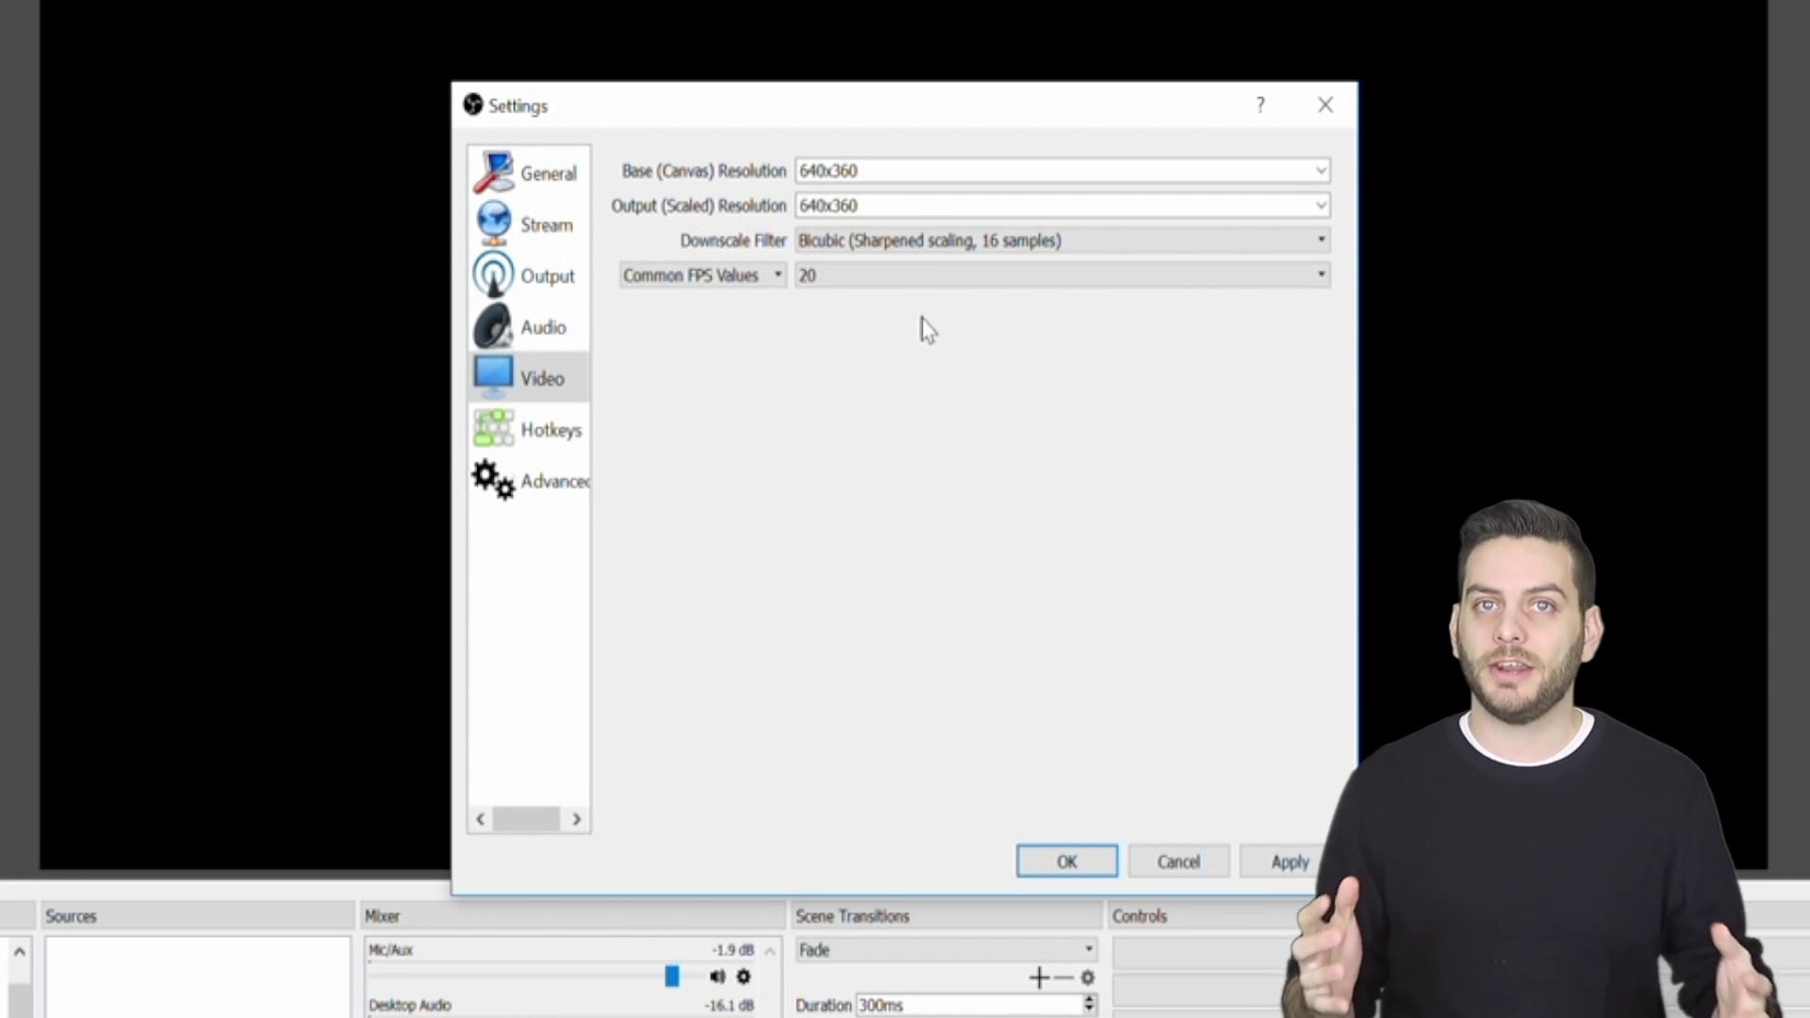
left_click(517, 281)
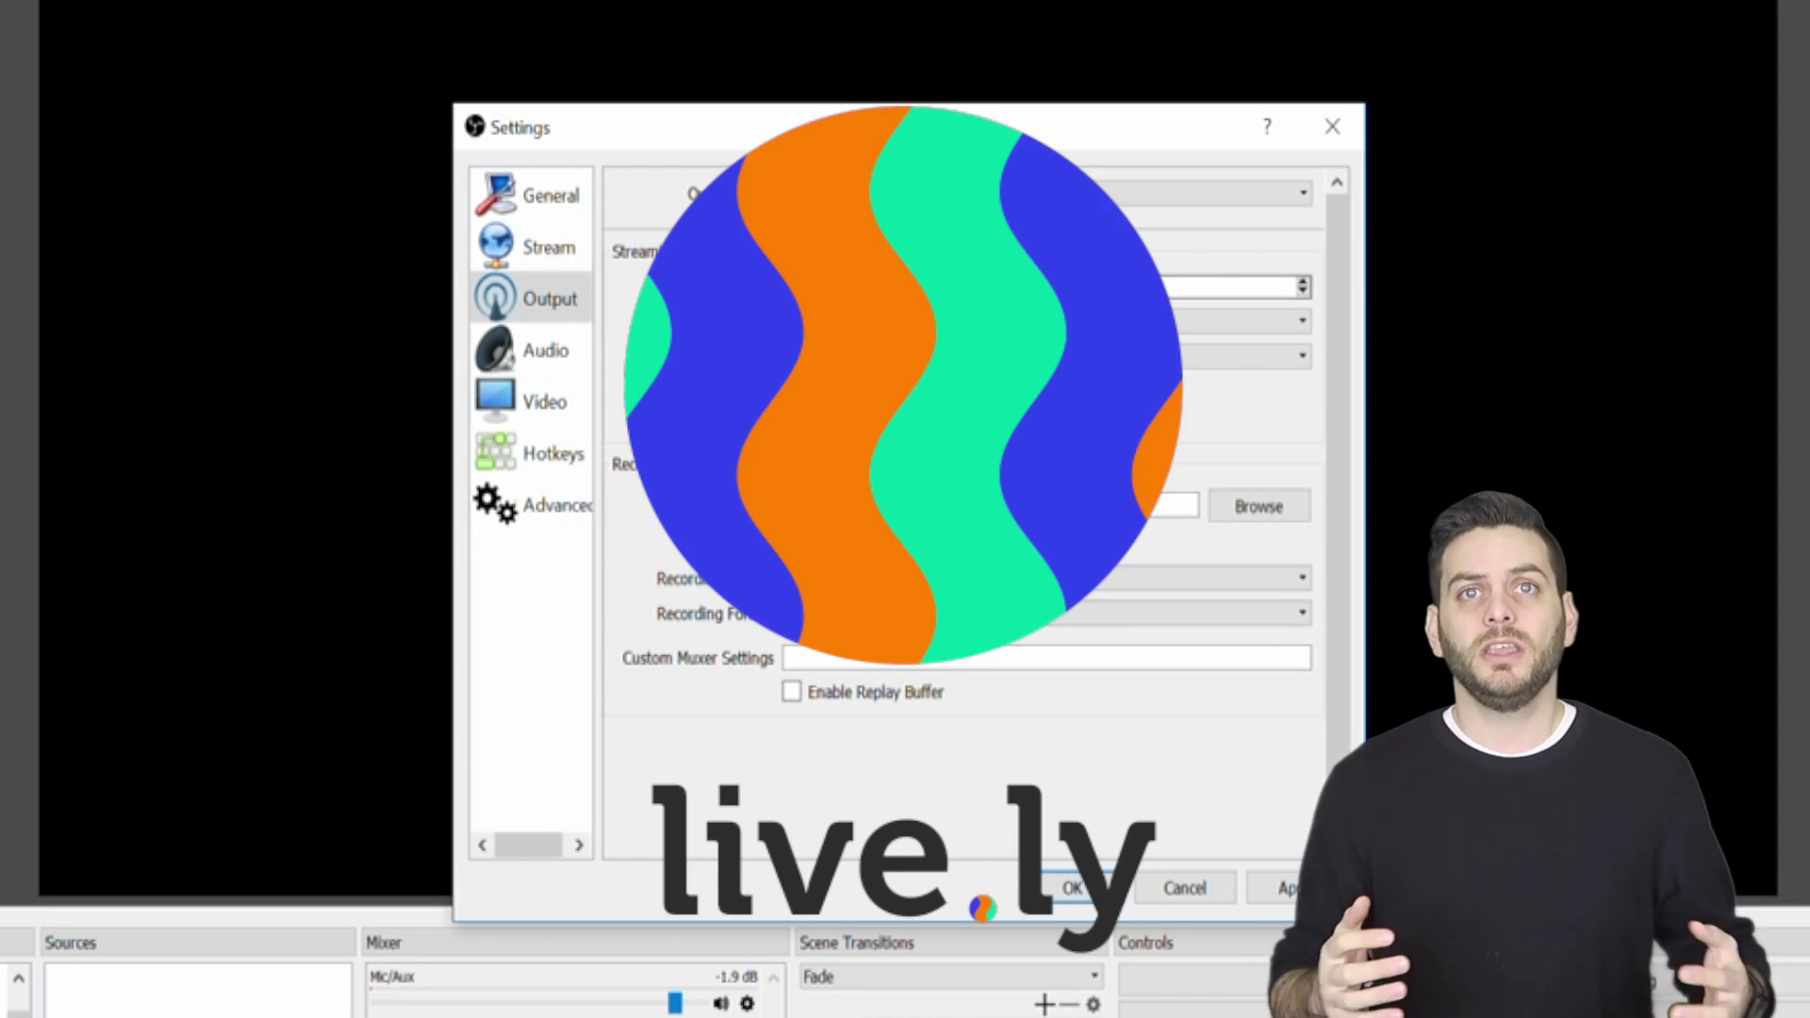
- Set the output audio bitrate to 96 and apply the settings
left_click(877, 357)
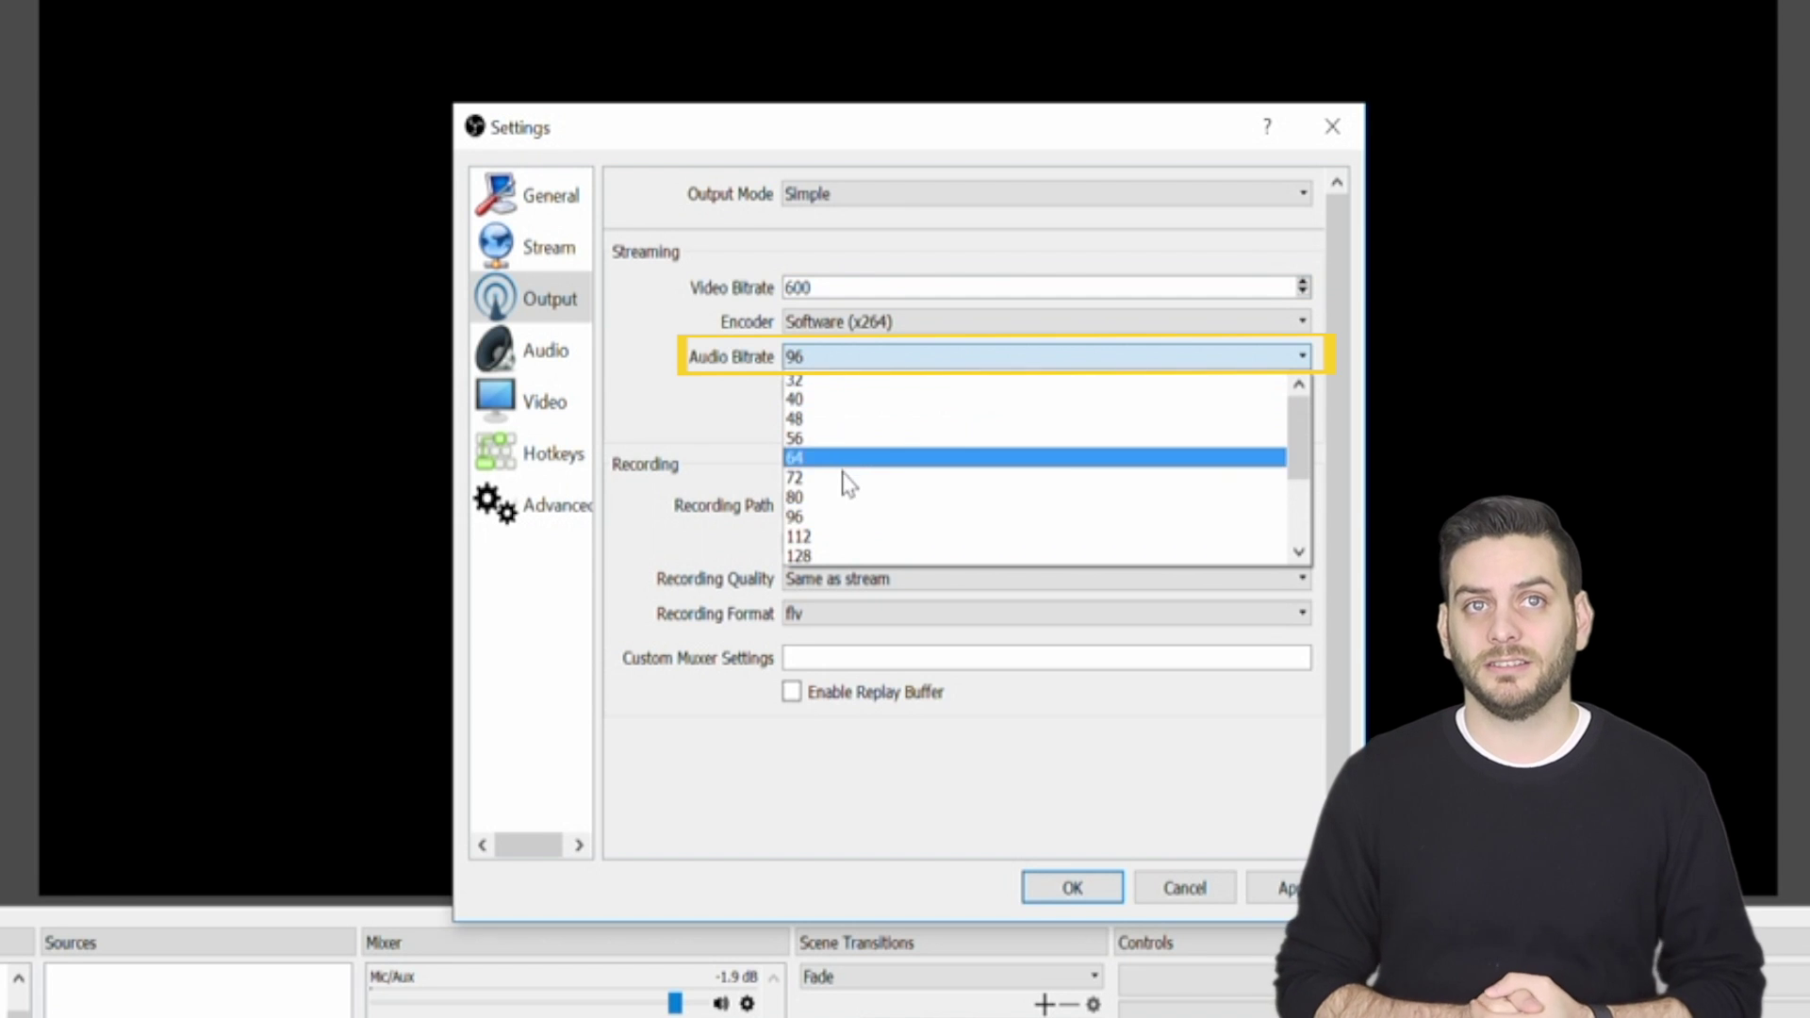
left_click(835, 514)
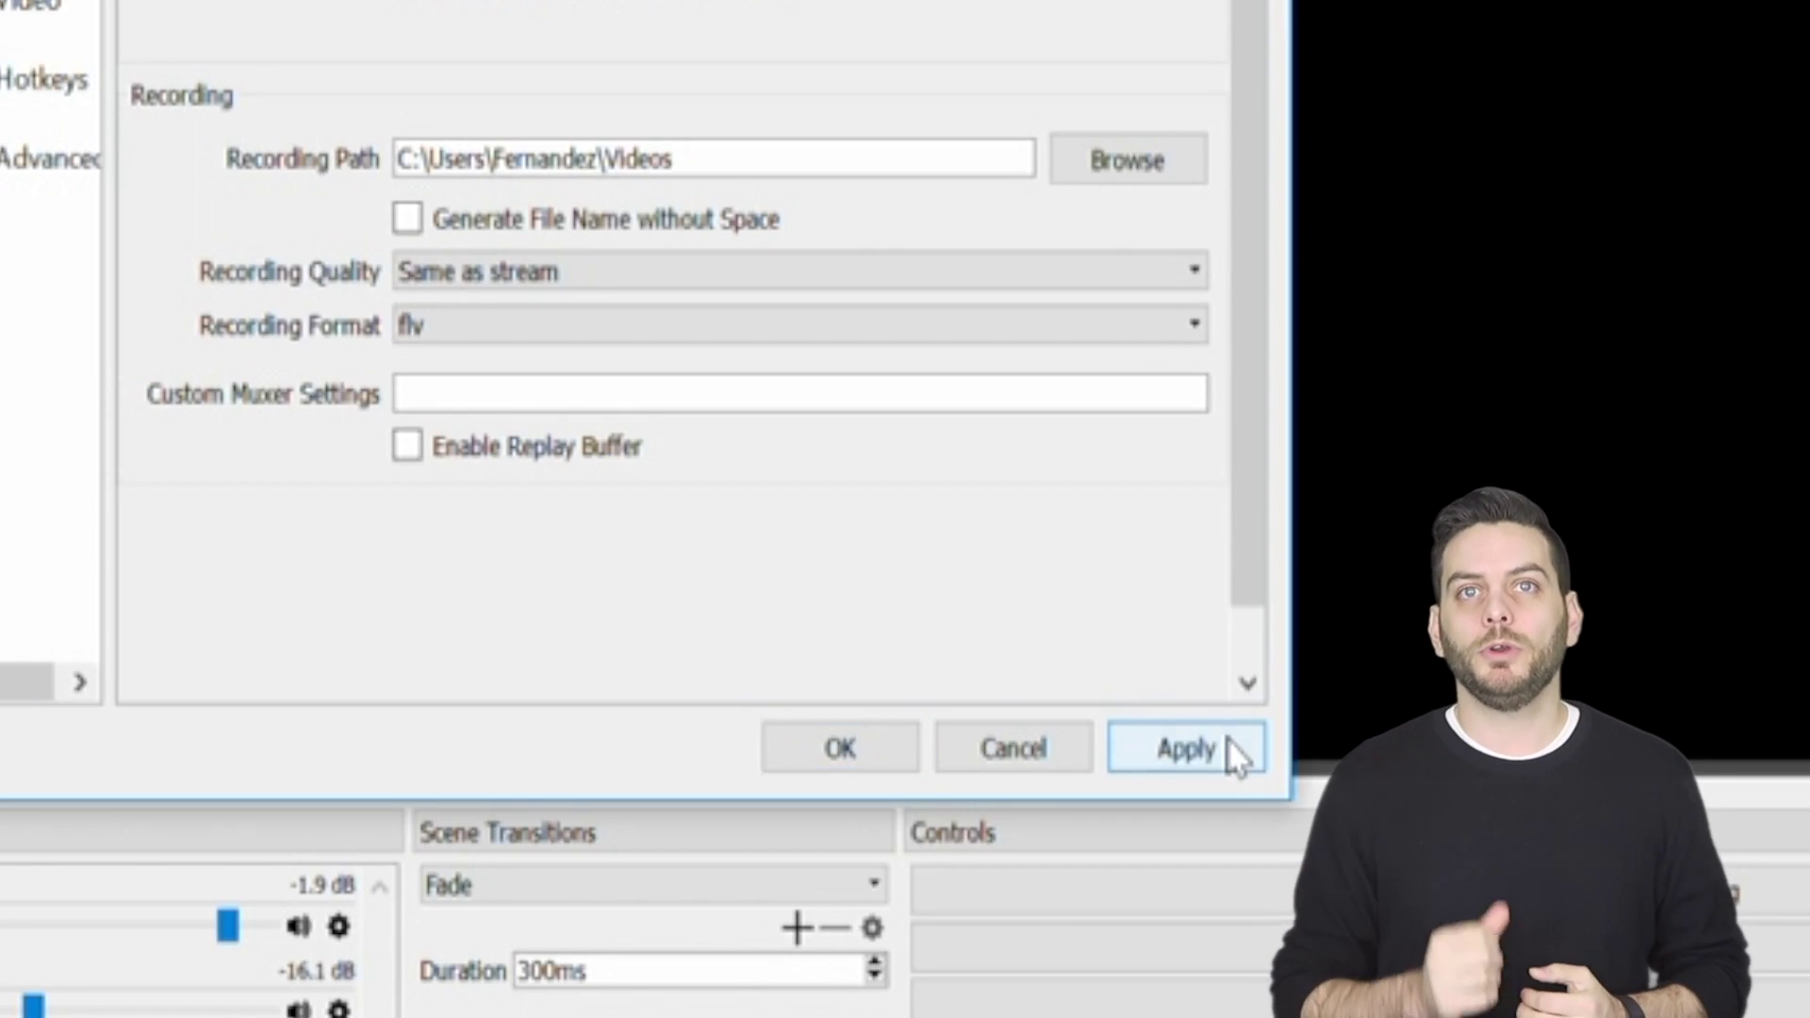
left_click(1241, 844)
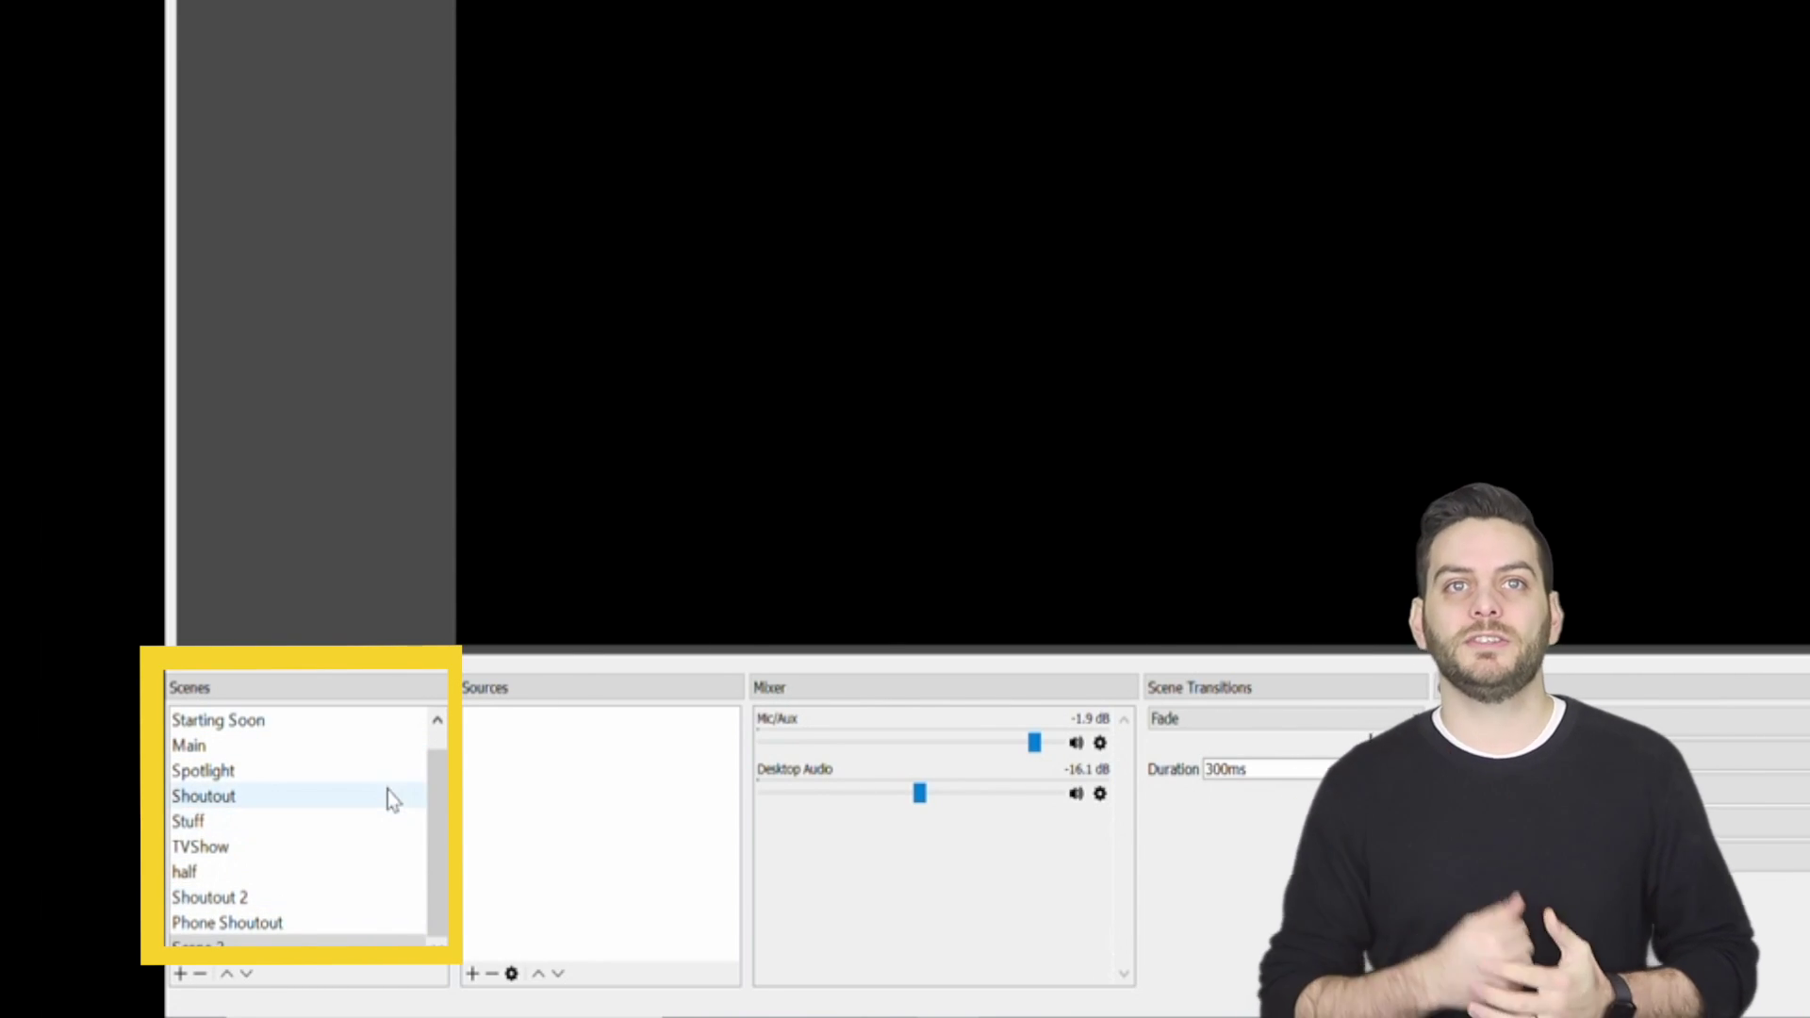
- Add a new scene, keeping the default name Scene 3
left_click(179, 975)
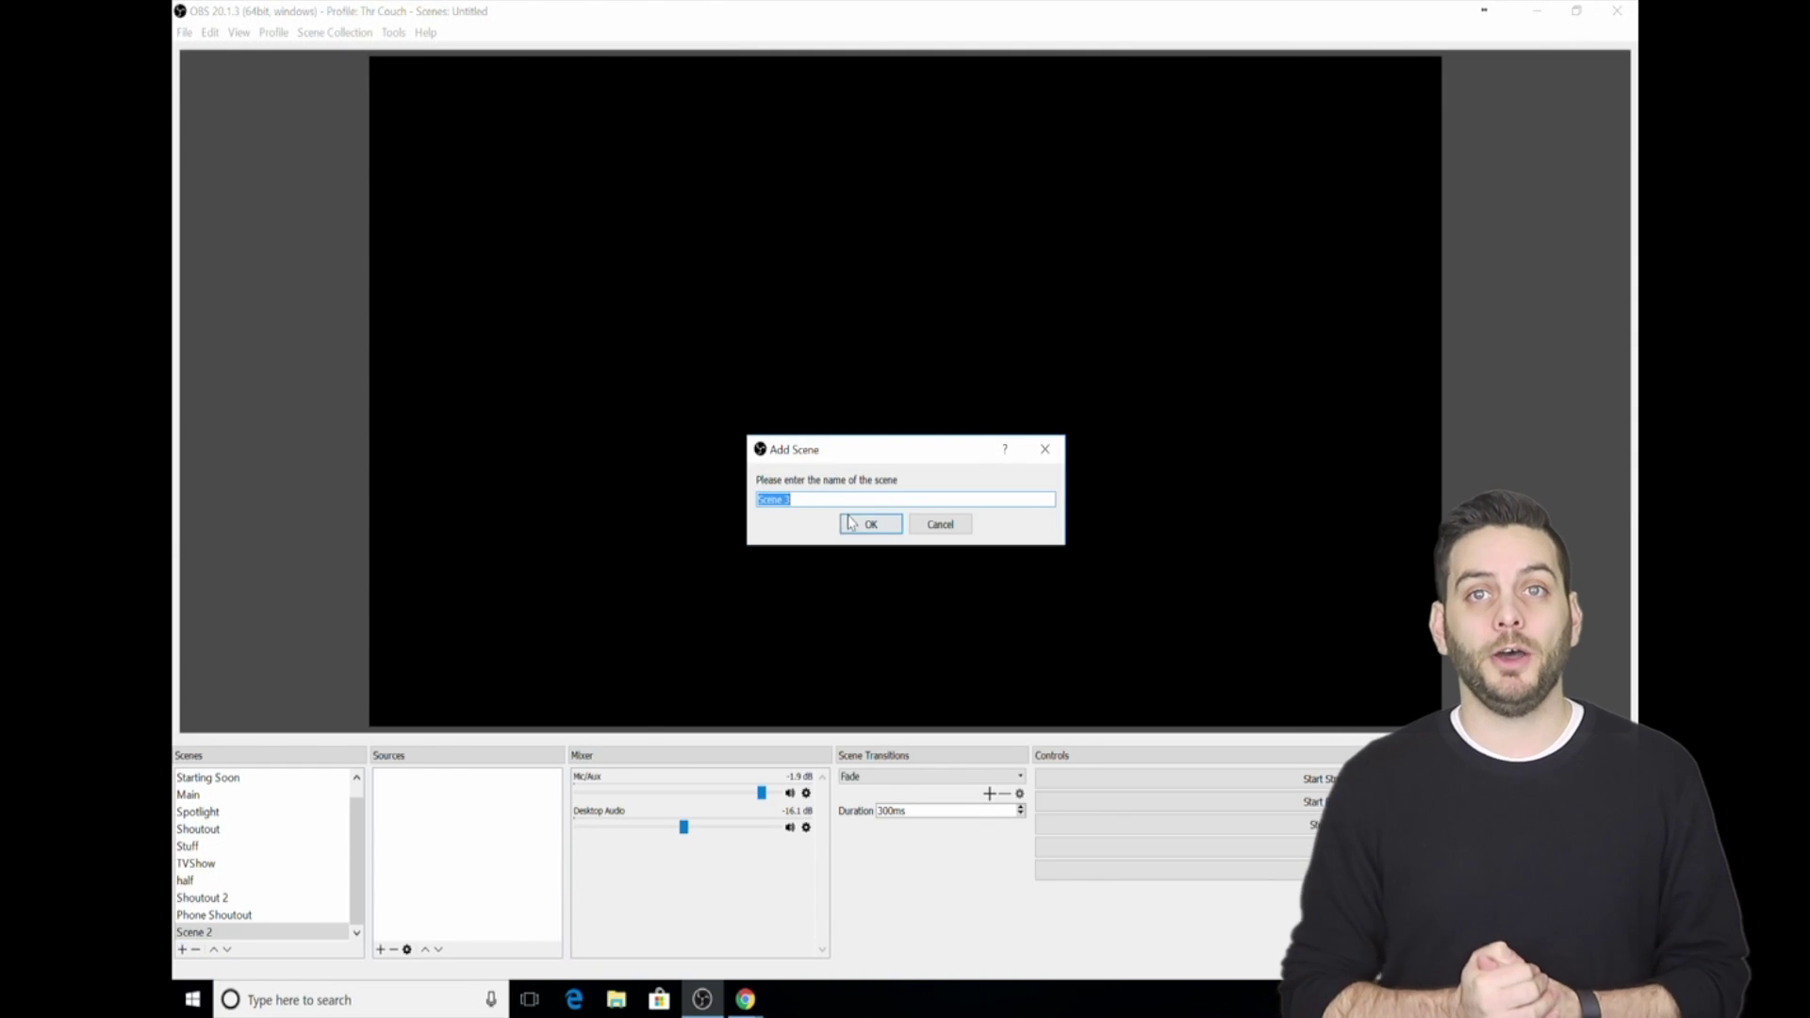
left_click(932, 523)
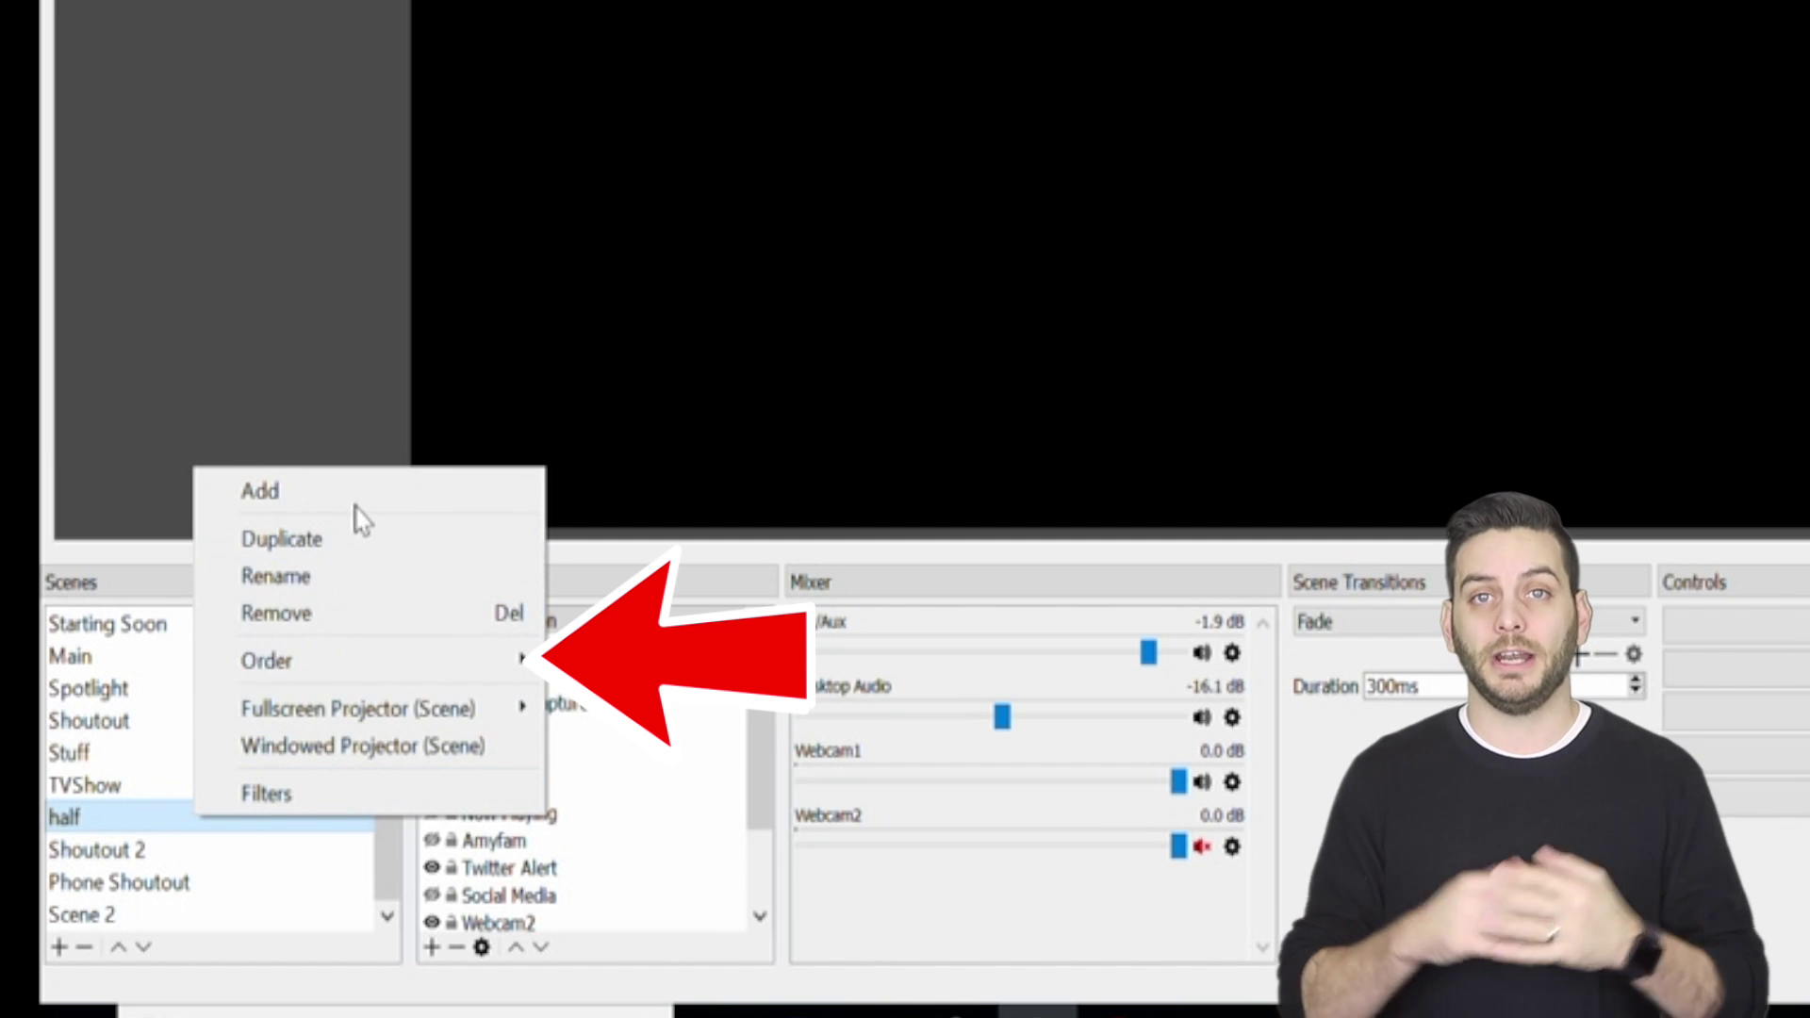
left_click(358, 492)
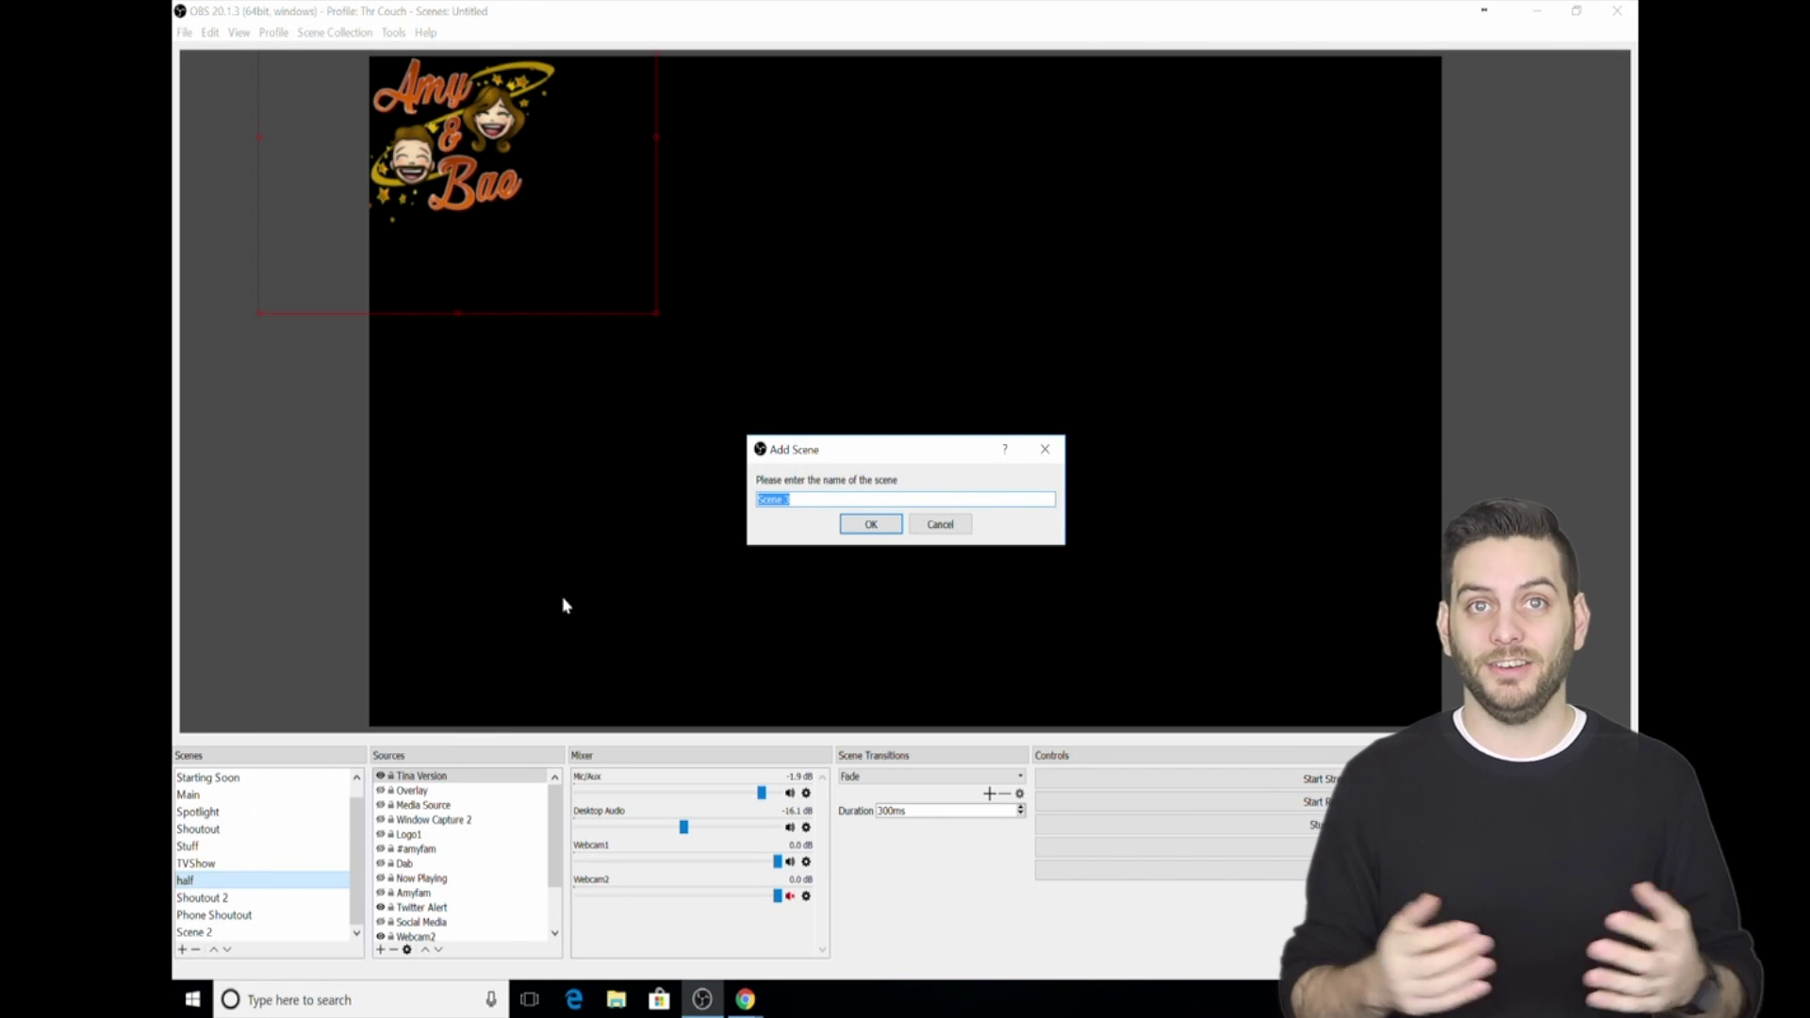
left_click(872, 525)
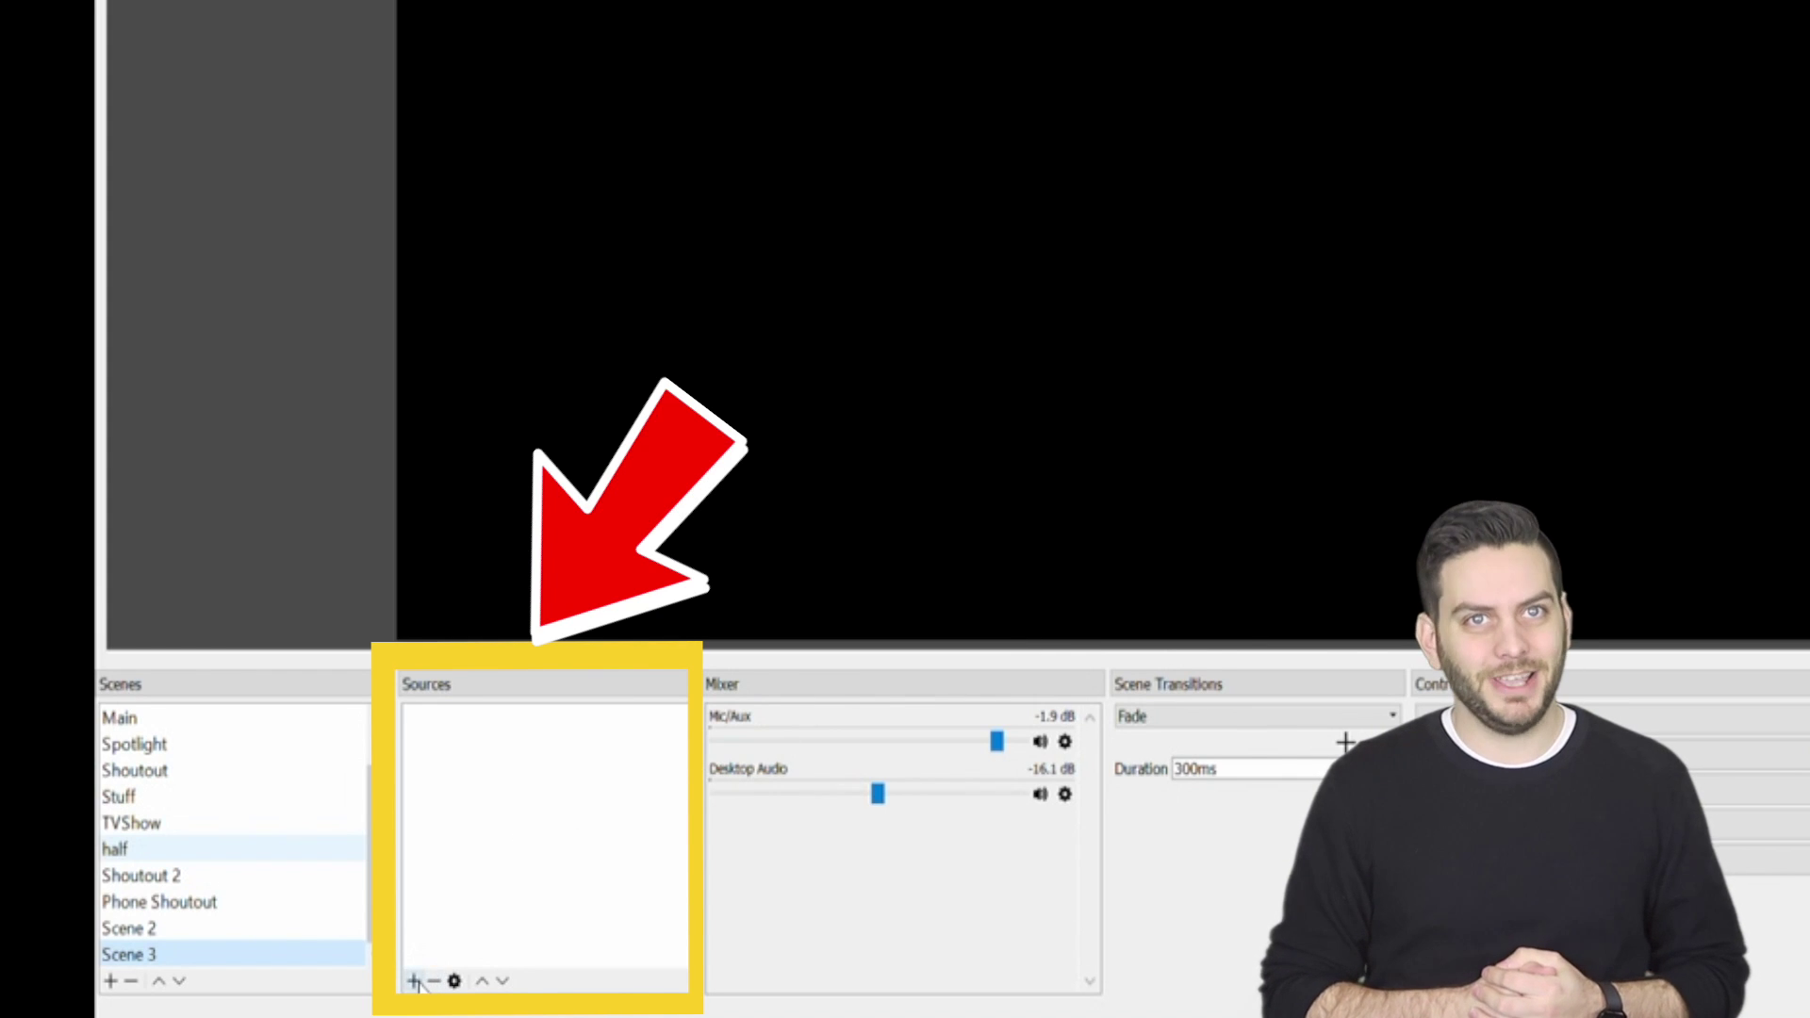
- Add a new Video Capture Device source to Scene 3 under a new name
left_click(414, 982)
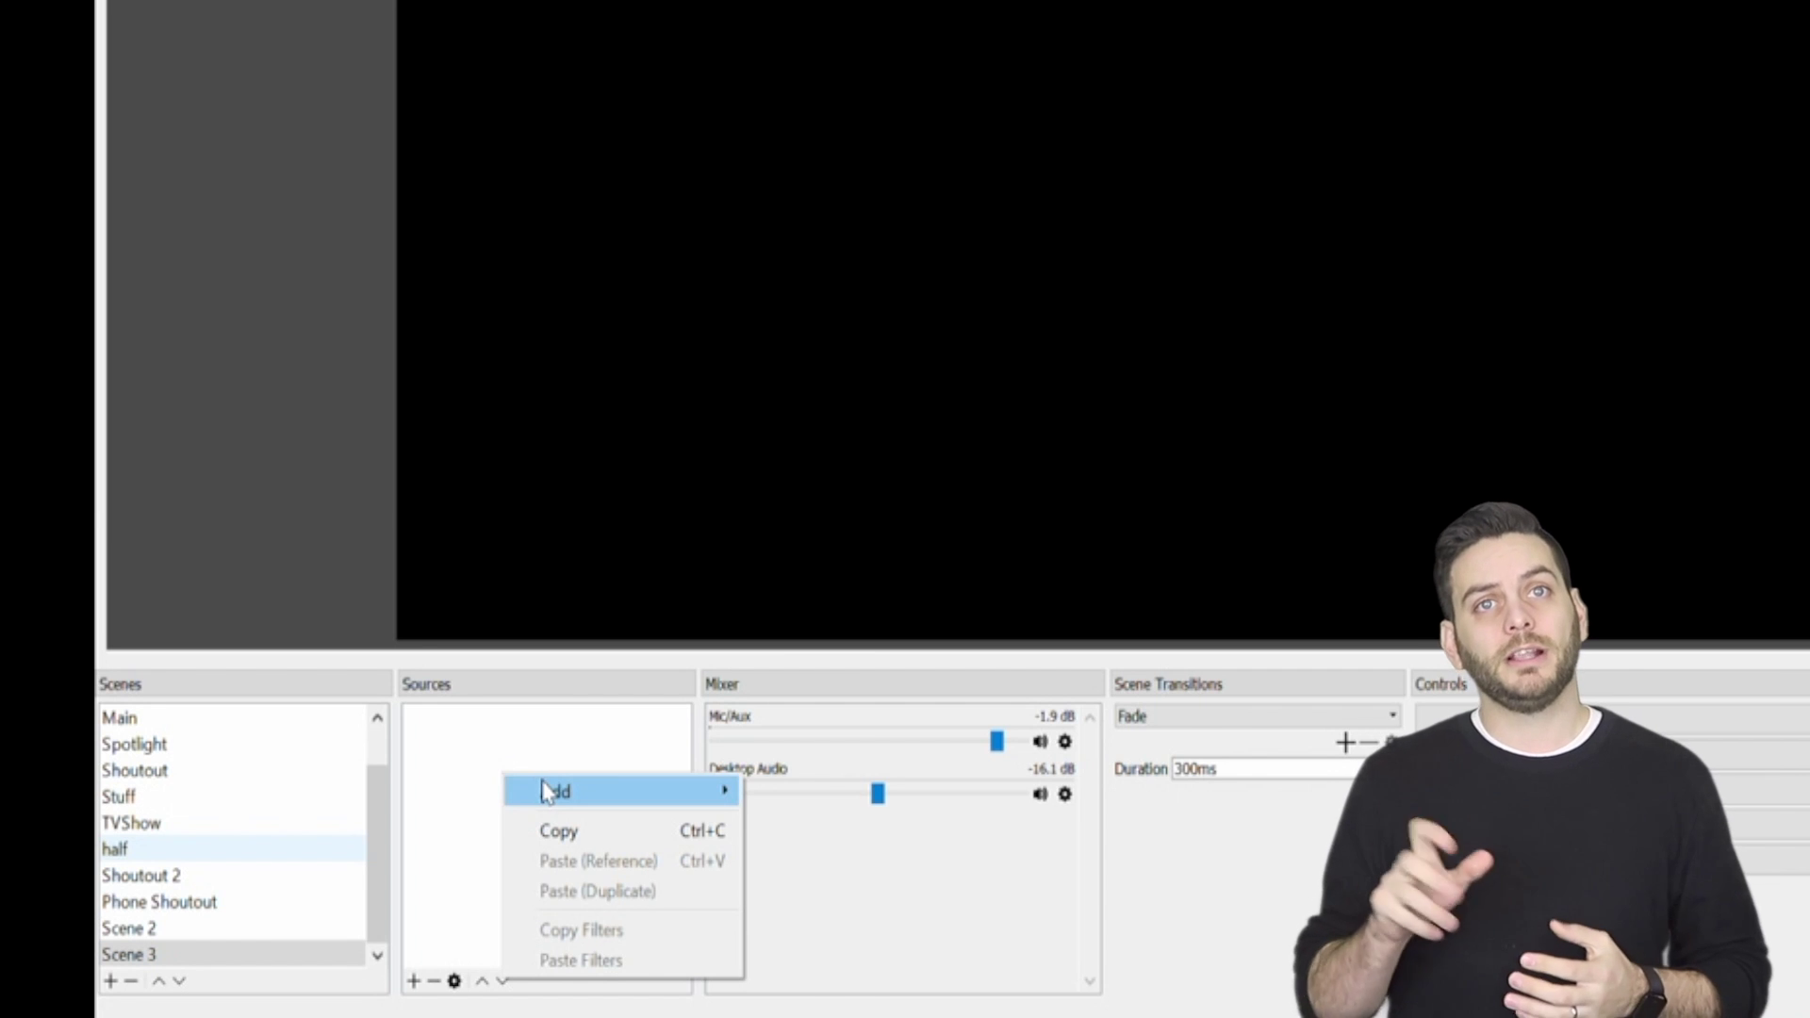
mouse_move(547, 792)
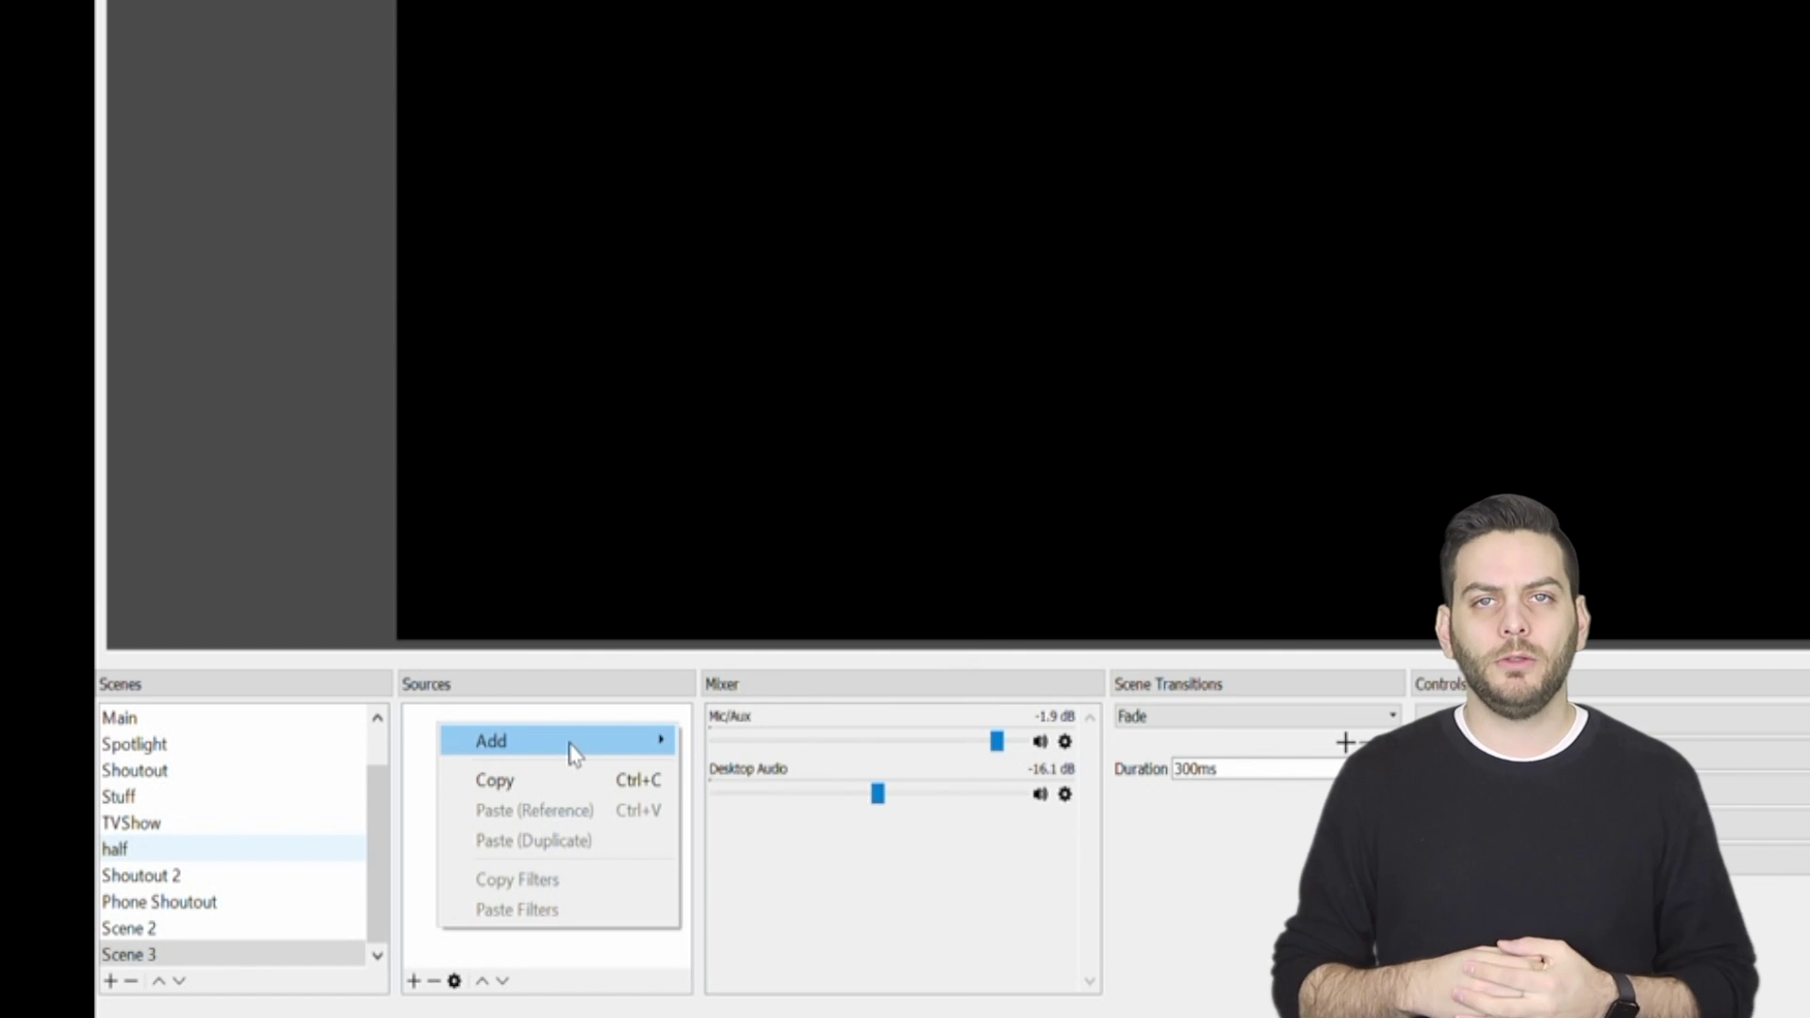
mouse_move(597, 755)
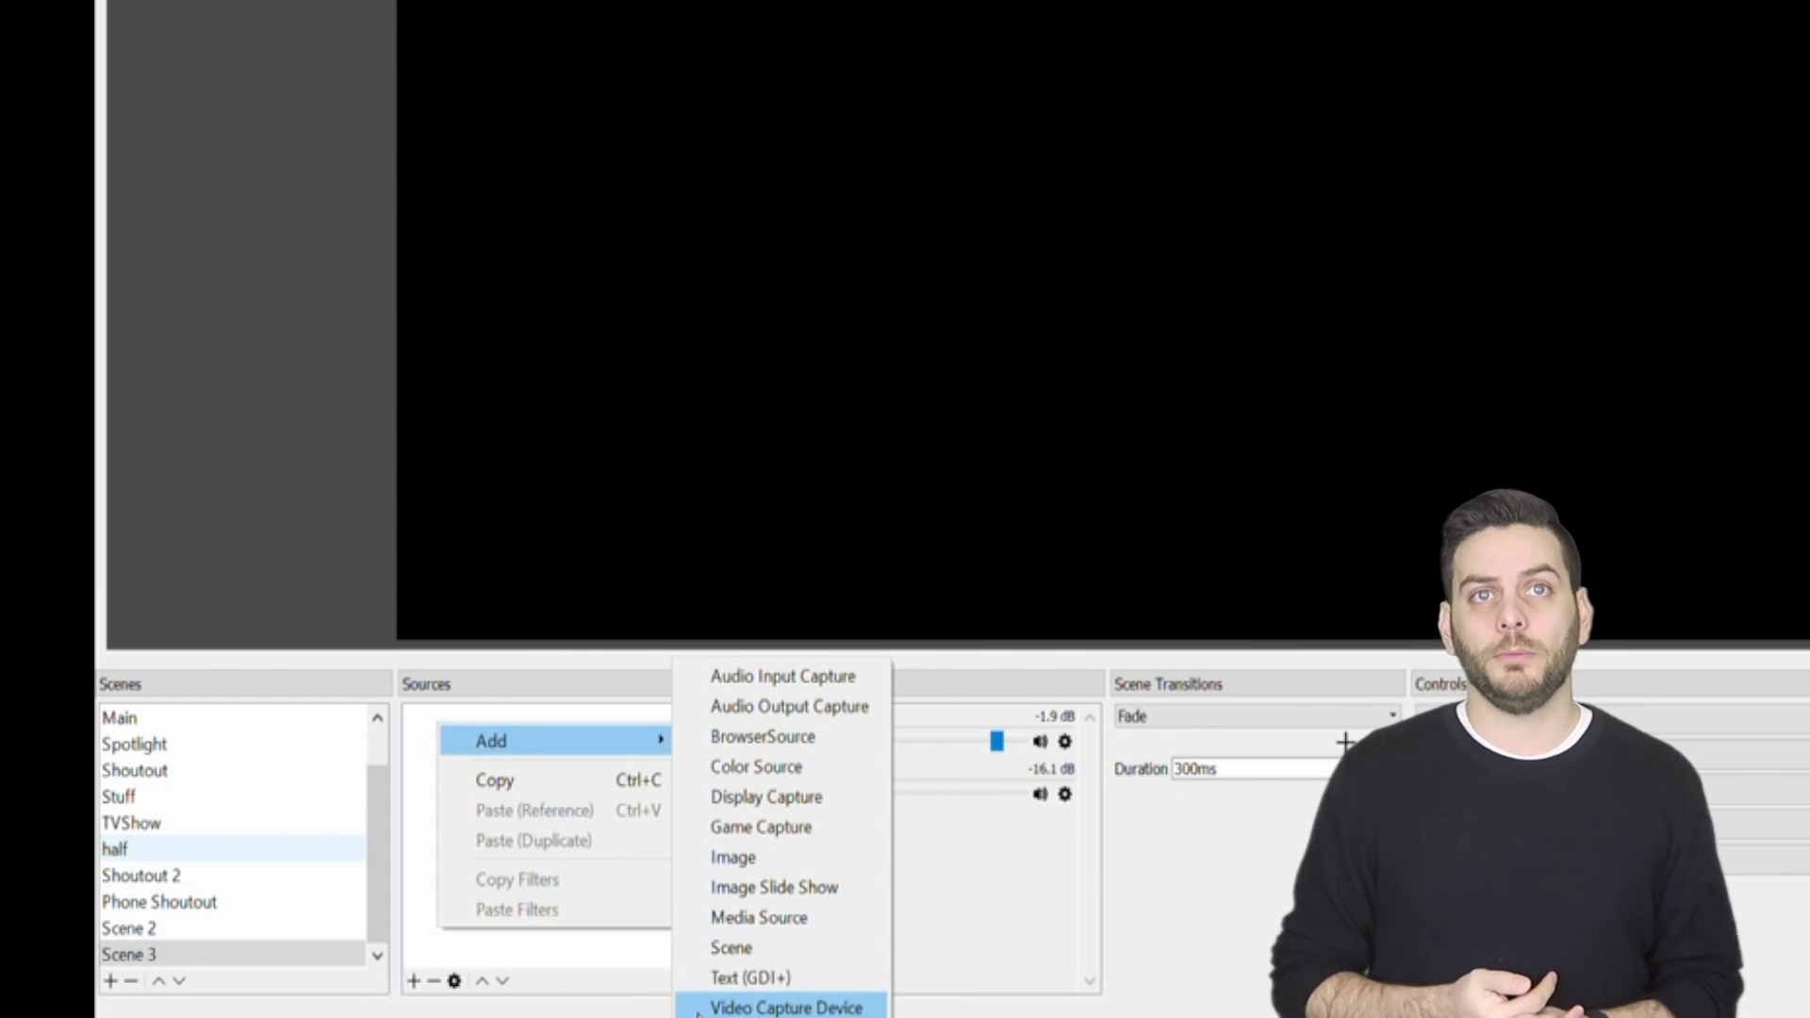
left_click(760, 1007)
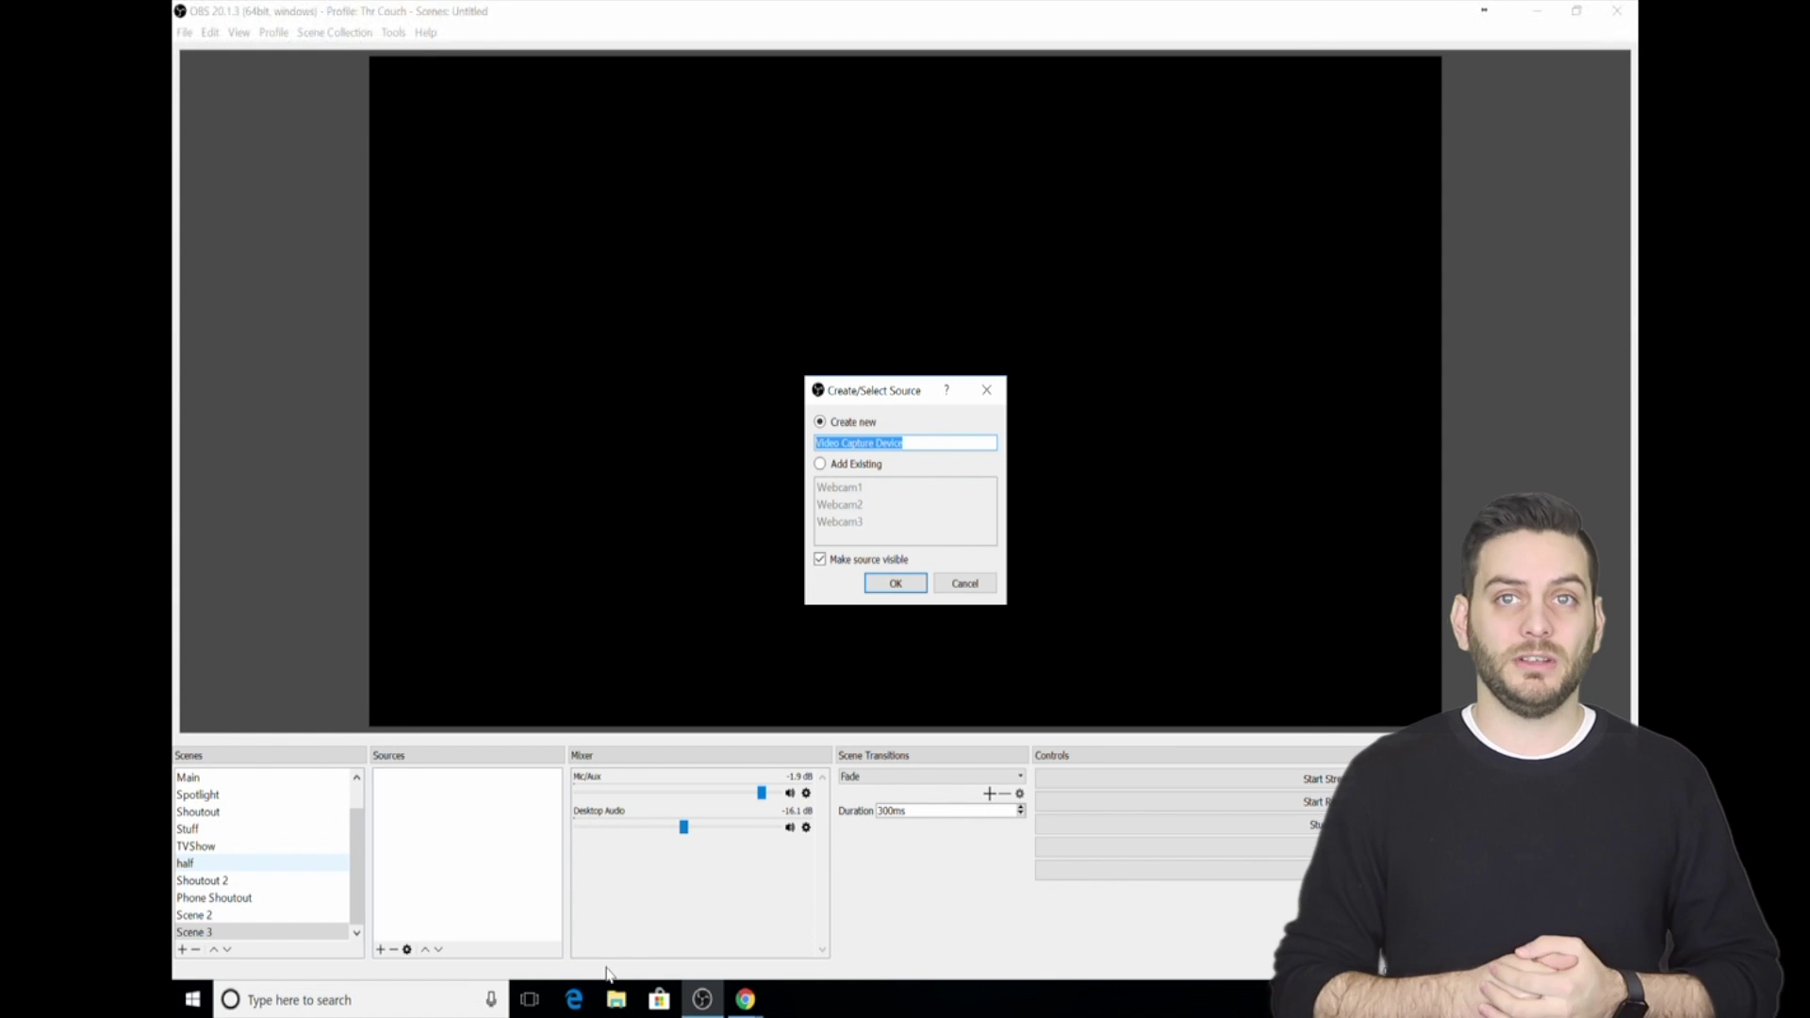
left_click(882, 584)
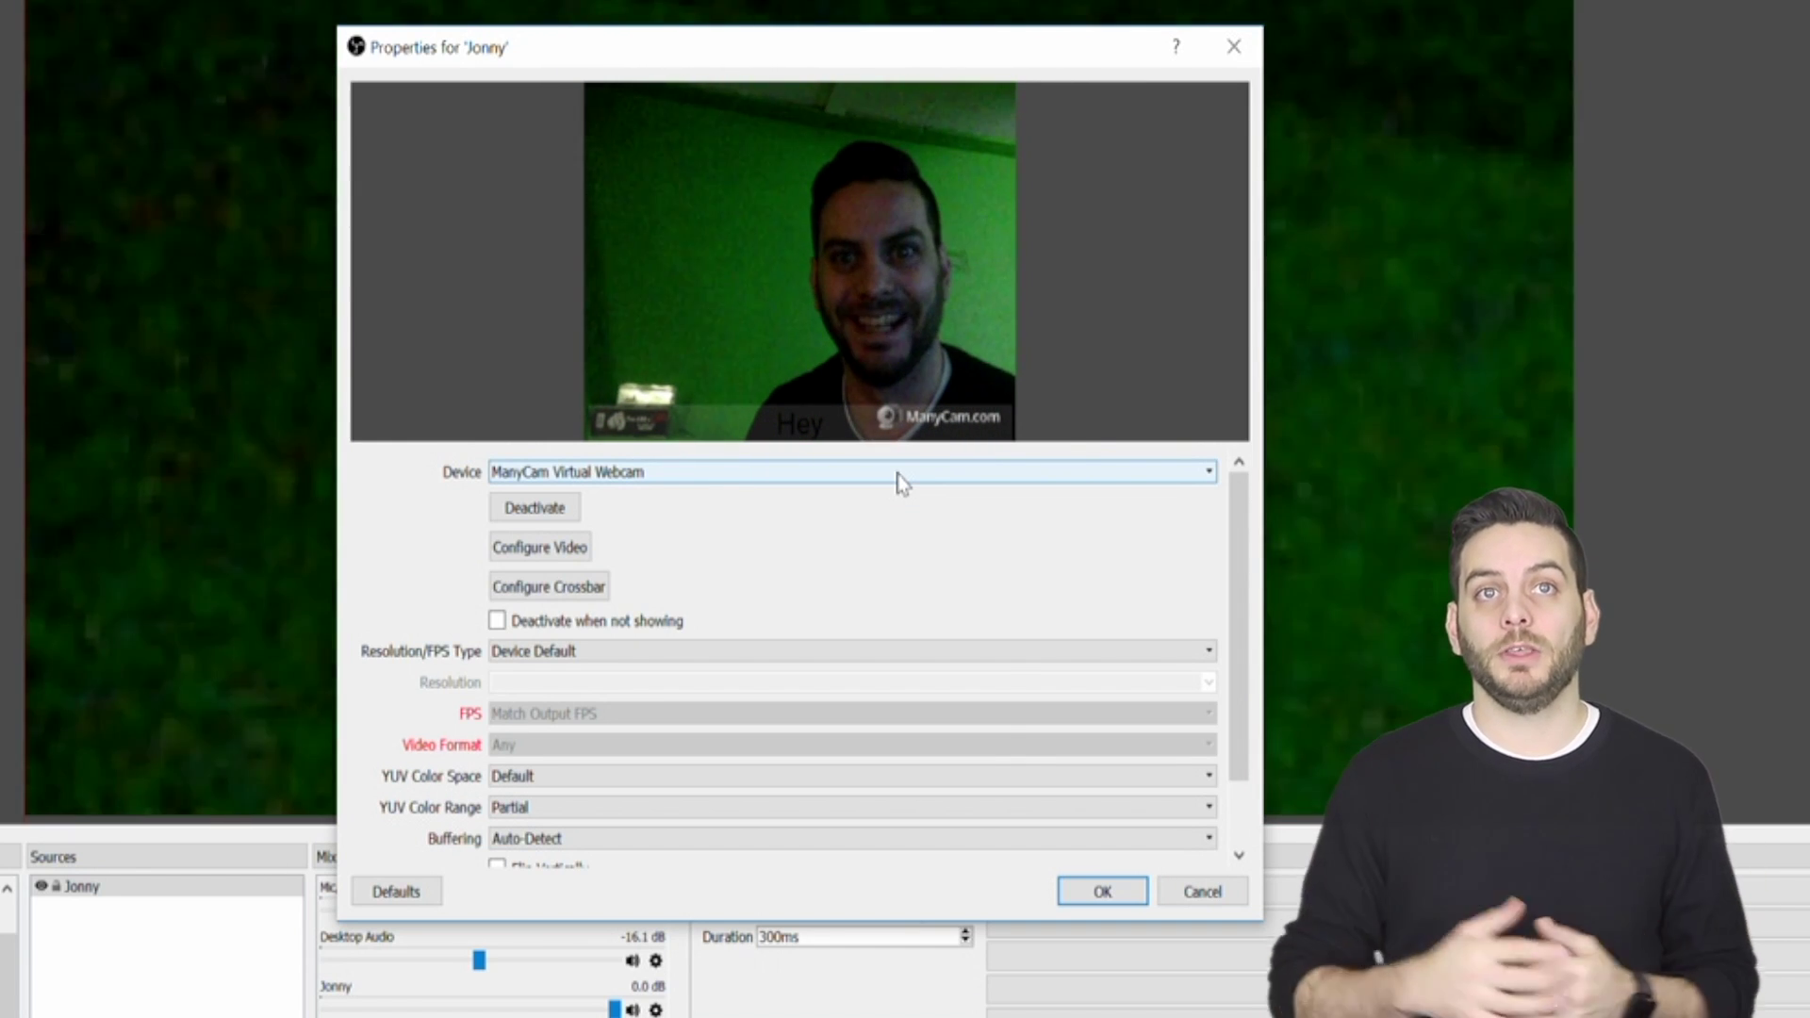
- Set the capture device to ManyCam Virtual Webcam, after trying FaceTime HD Camera, and confirm
left_click(898, 476)
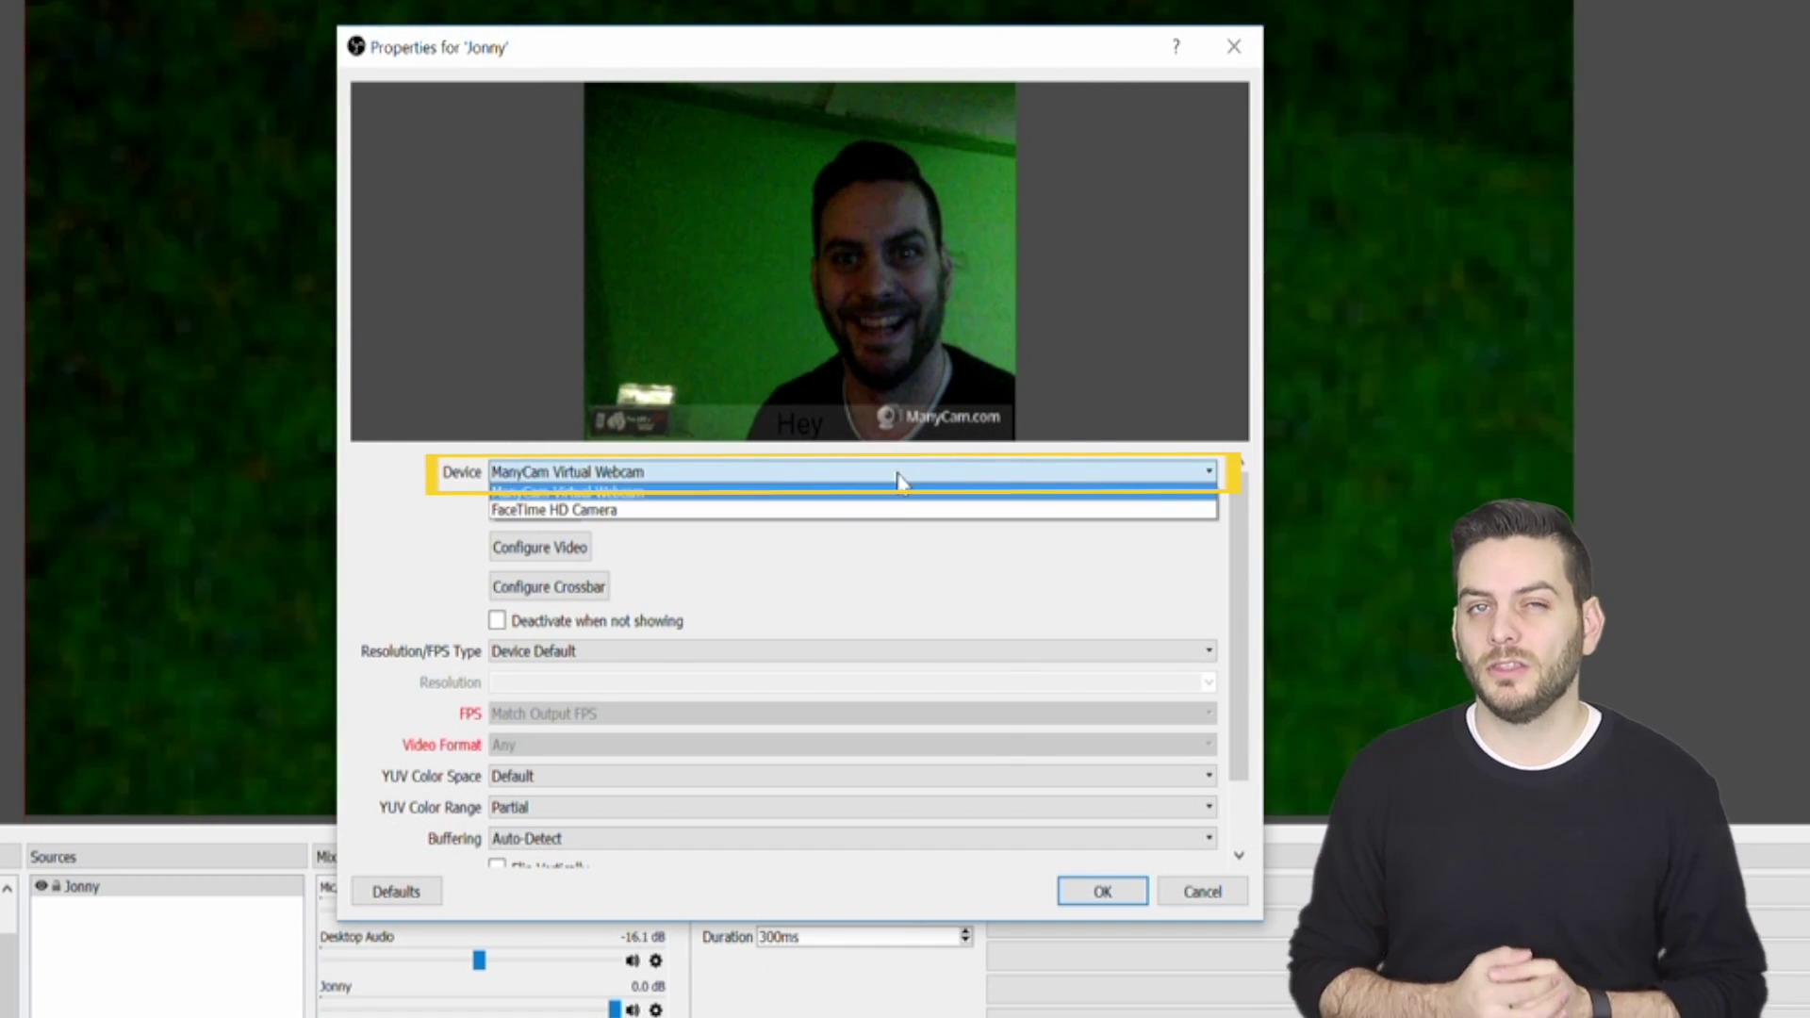
left_click(835, 514)
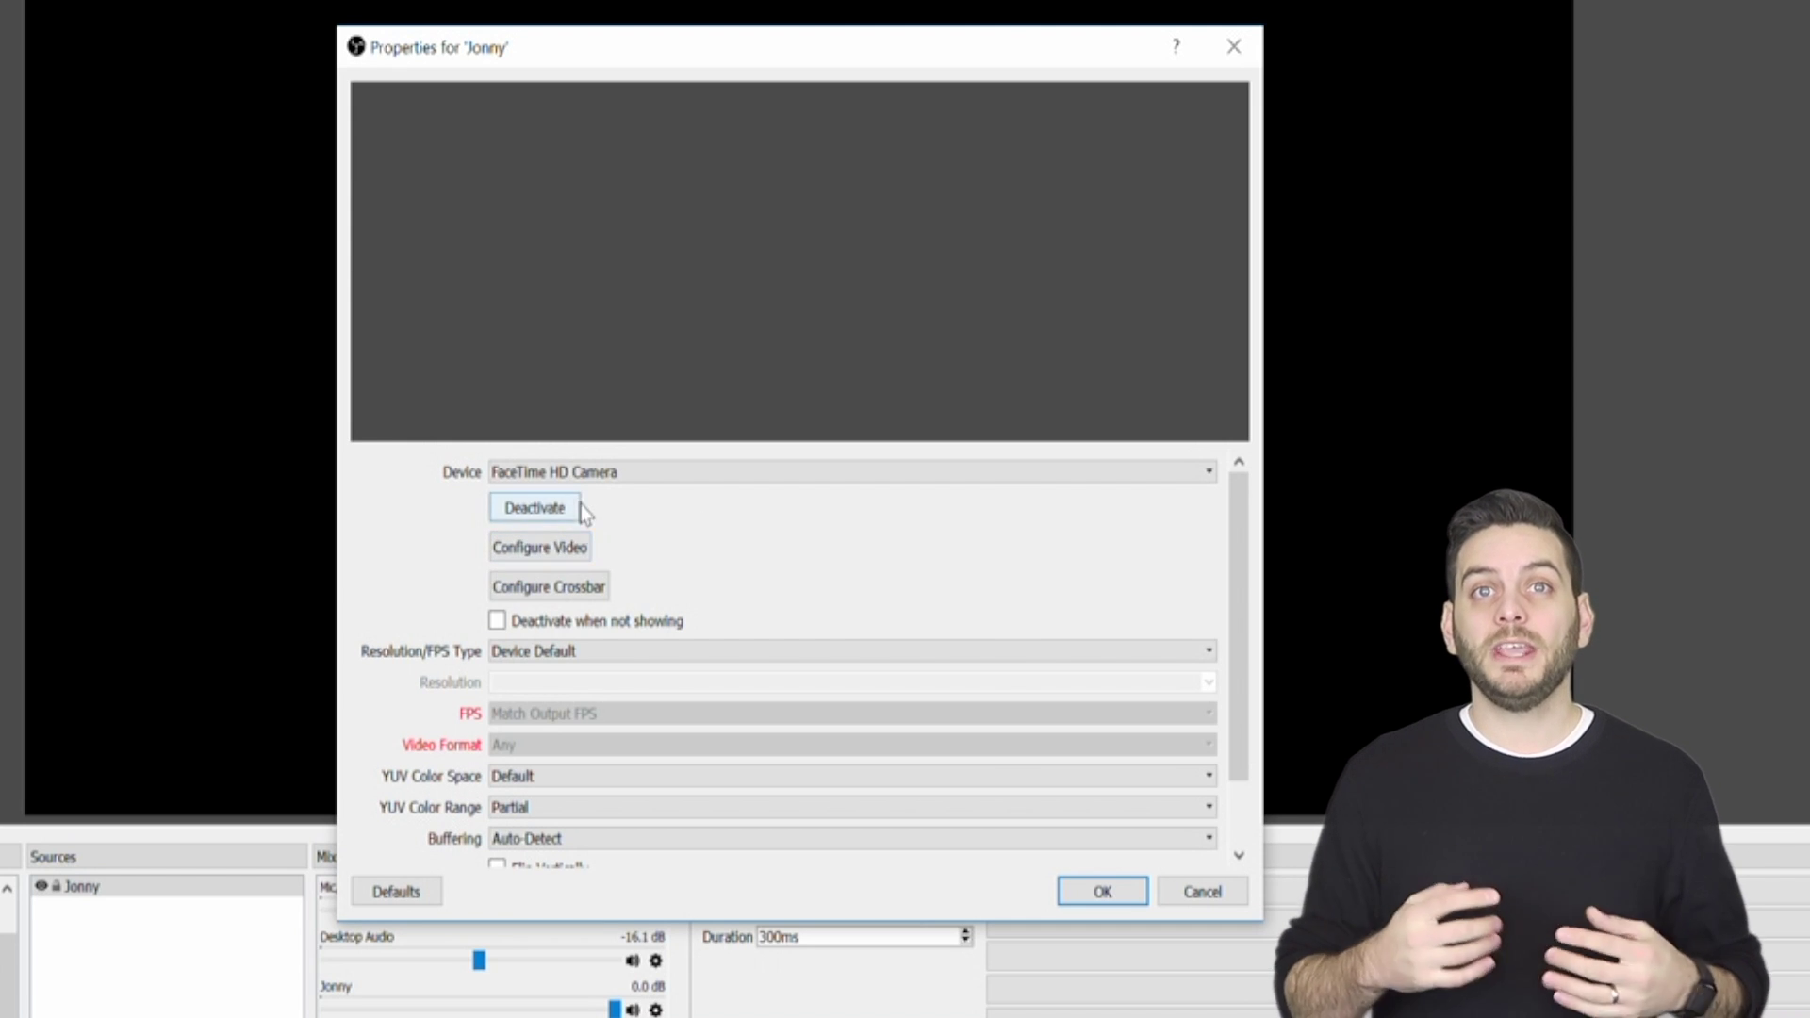
left_click(784, 481)
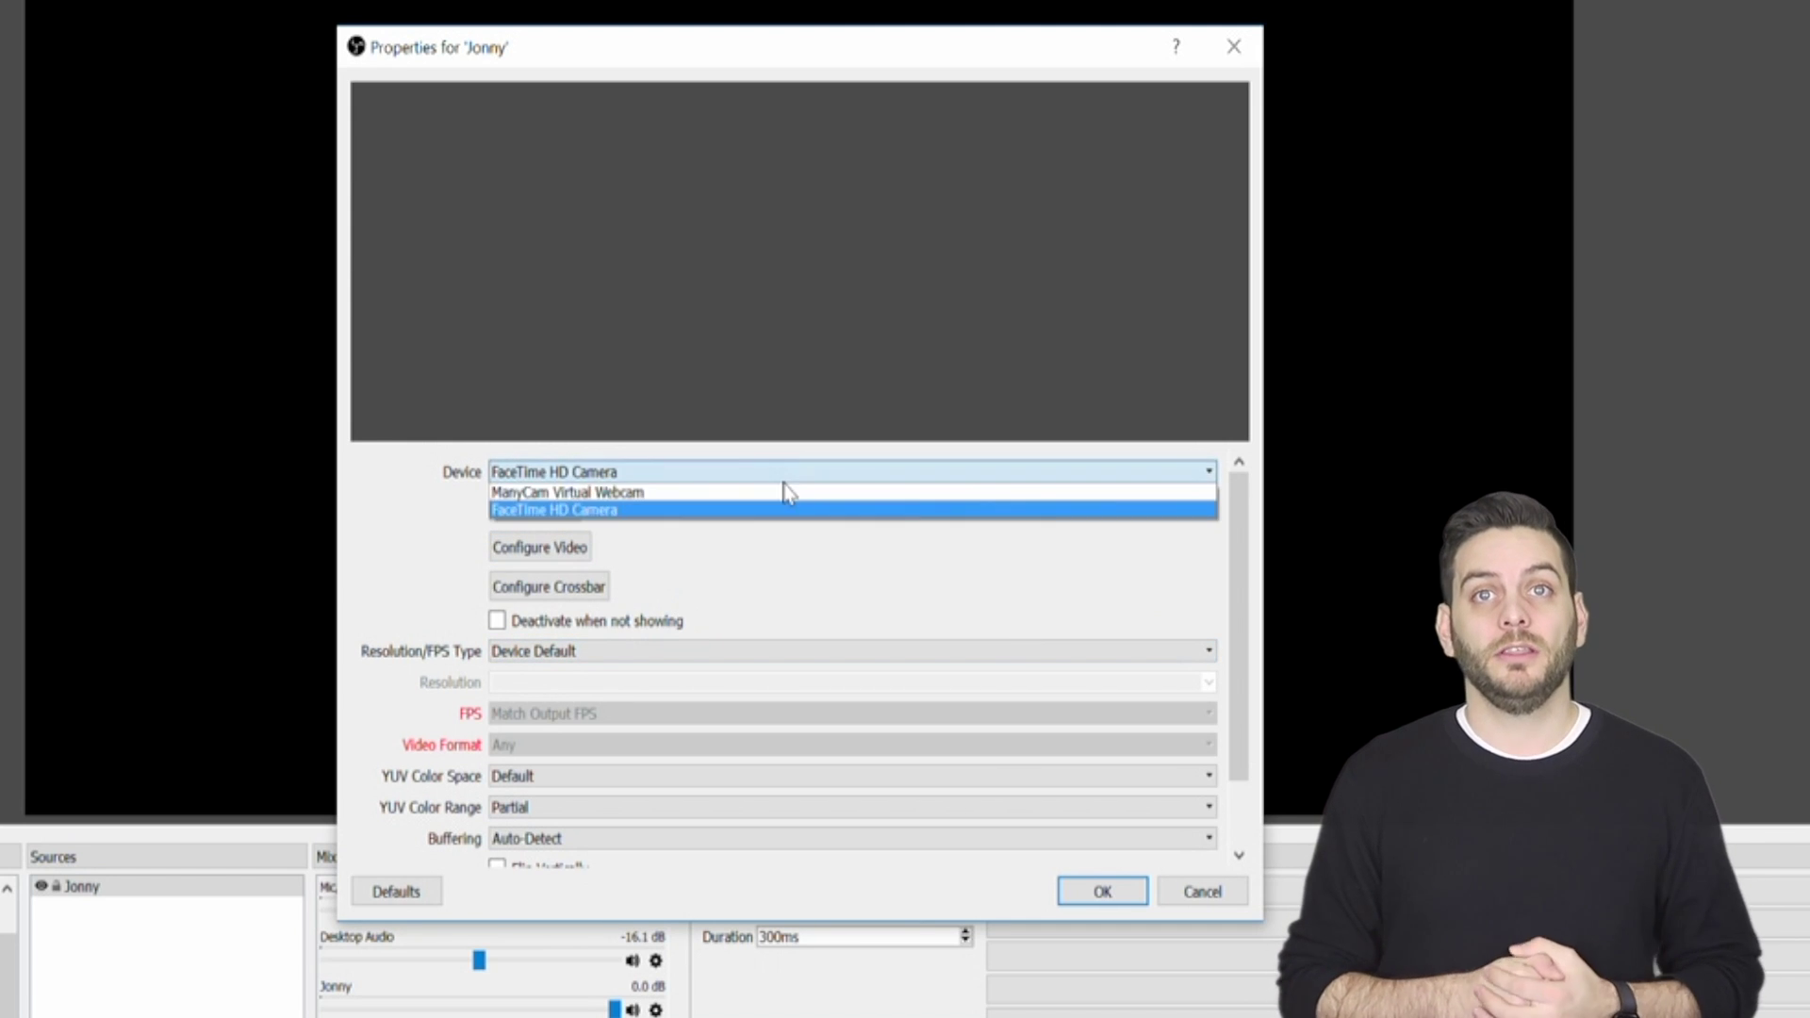
left_click(733, 494)
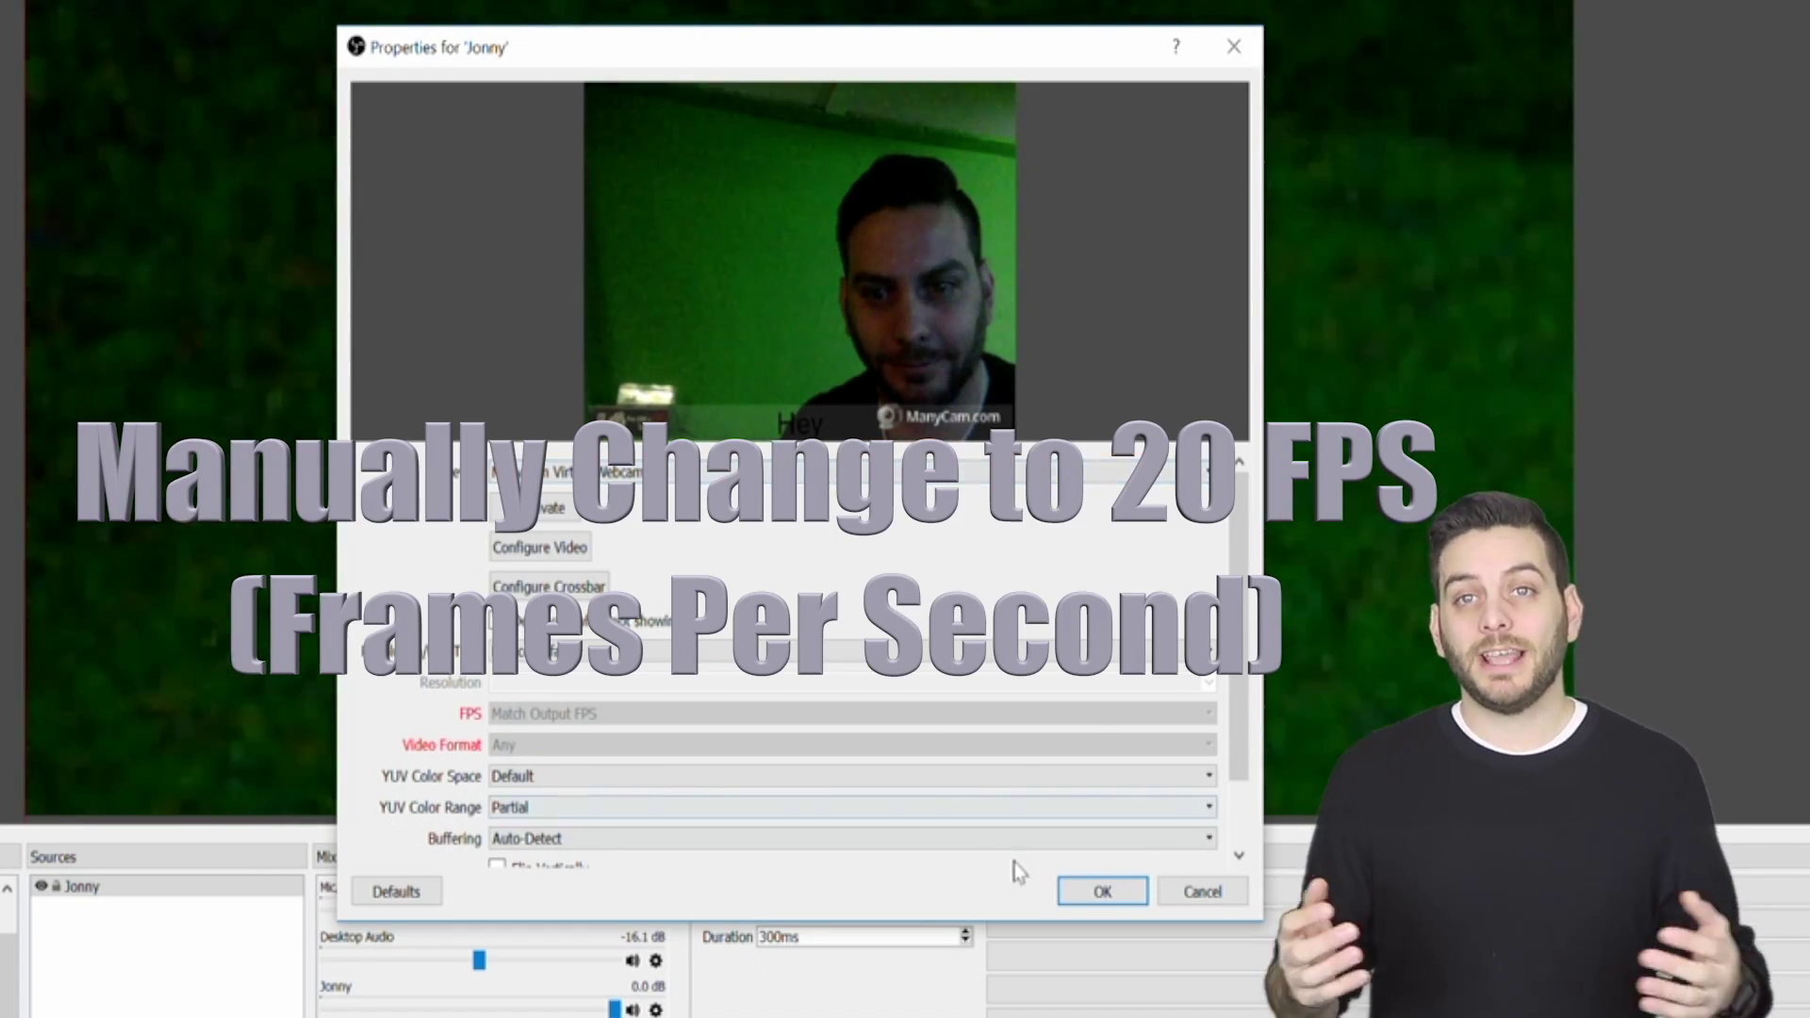
left_click(1098, 890)
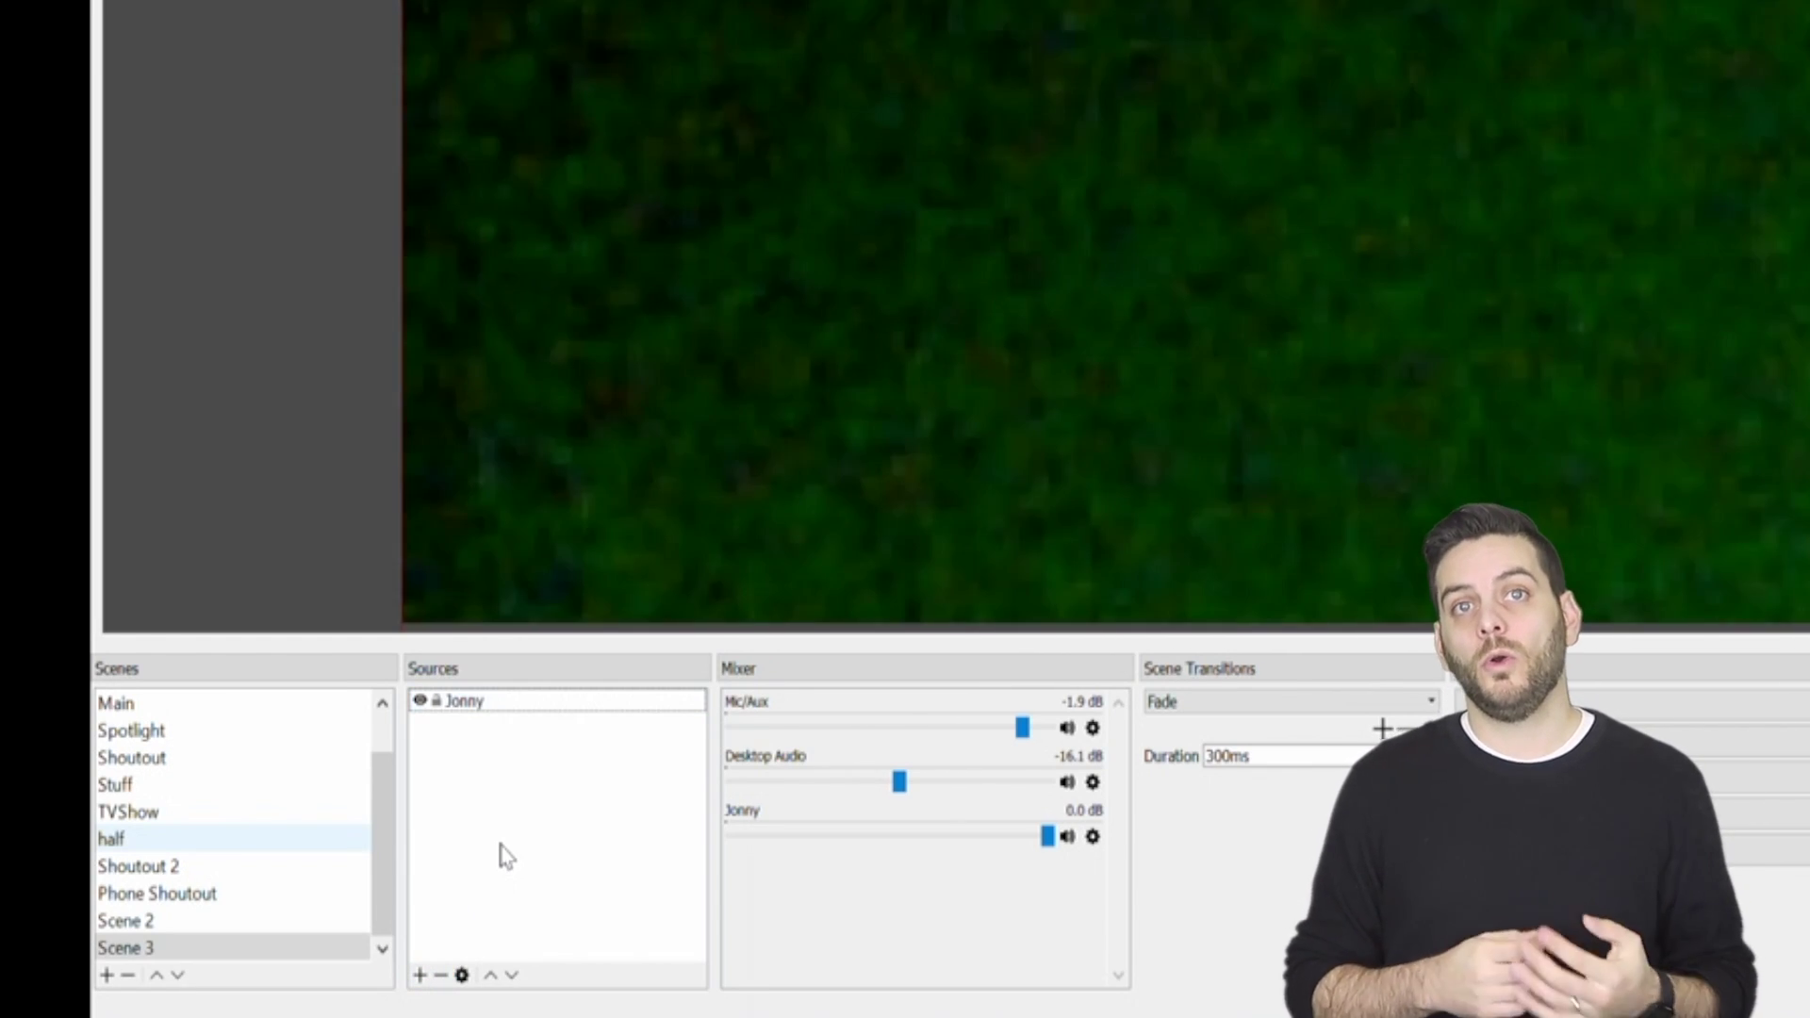
right_click(501, 846)
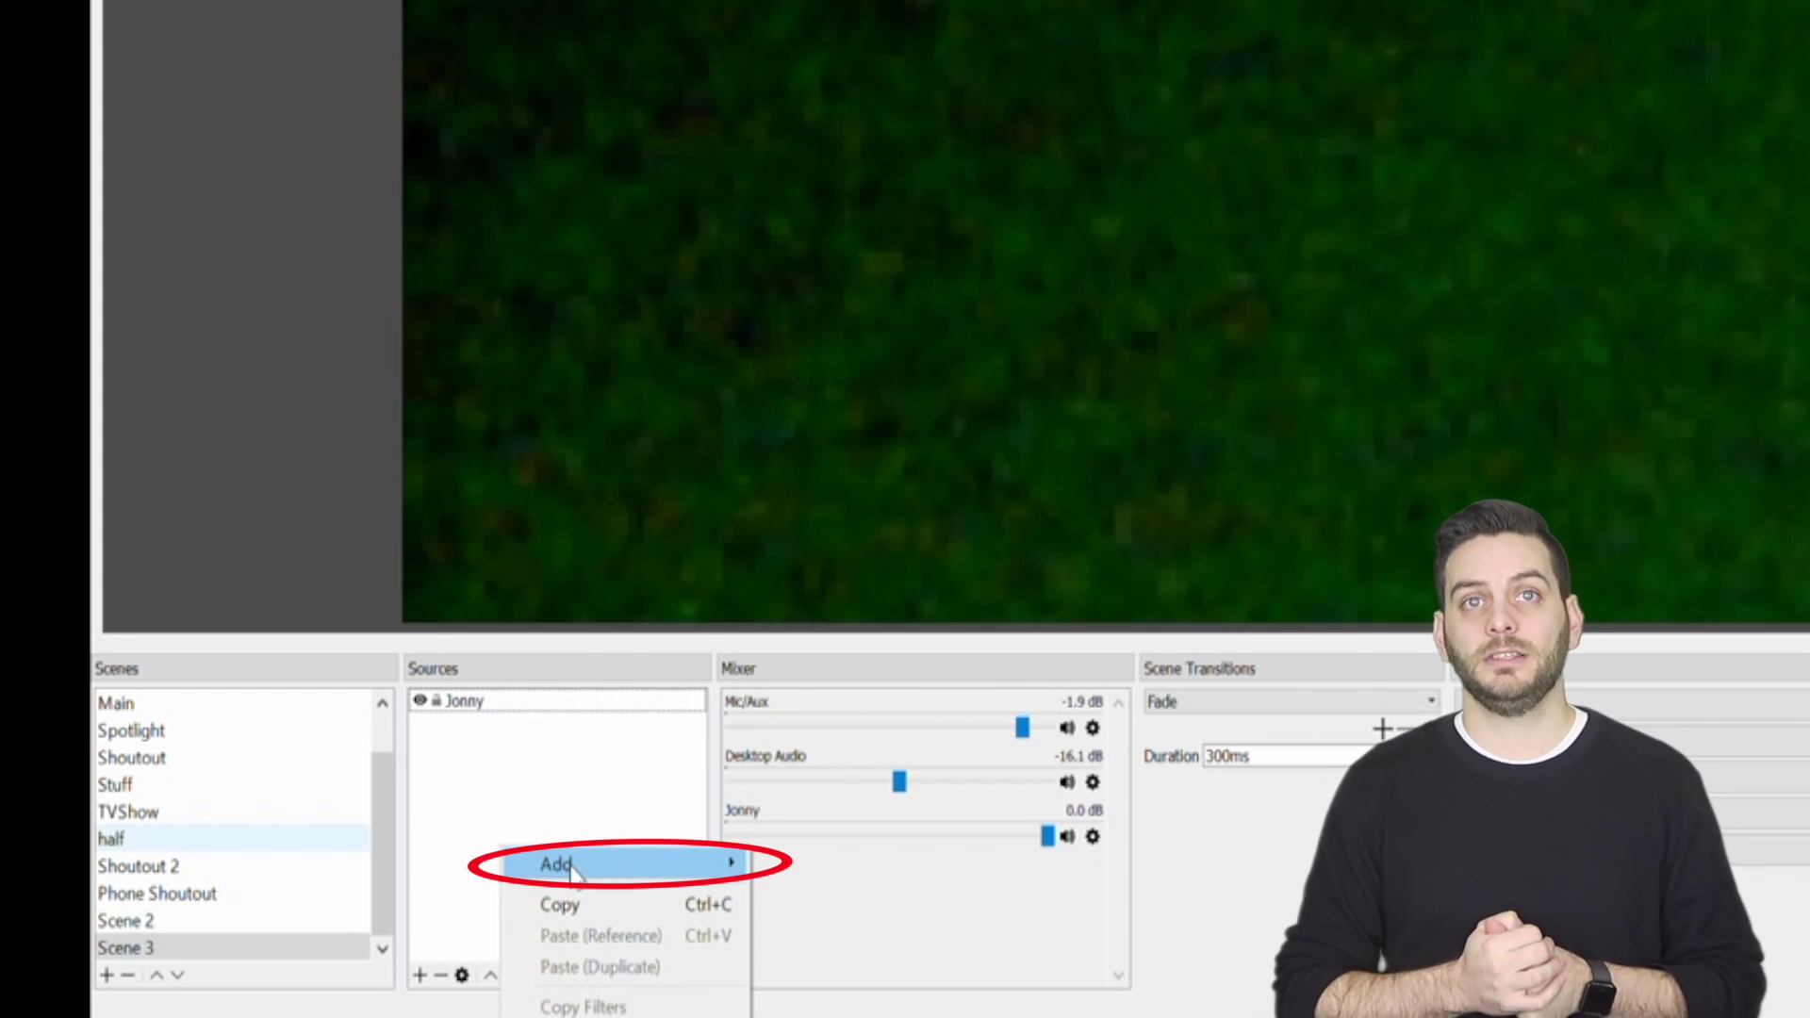
- Create a new Image source named 'Banana'
mouse_move(660, 875)
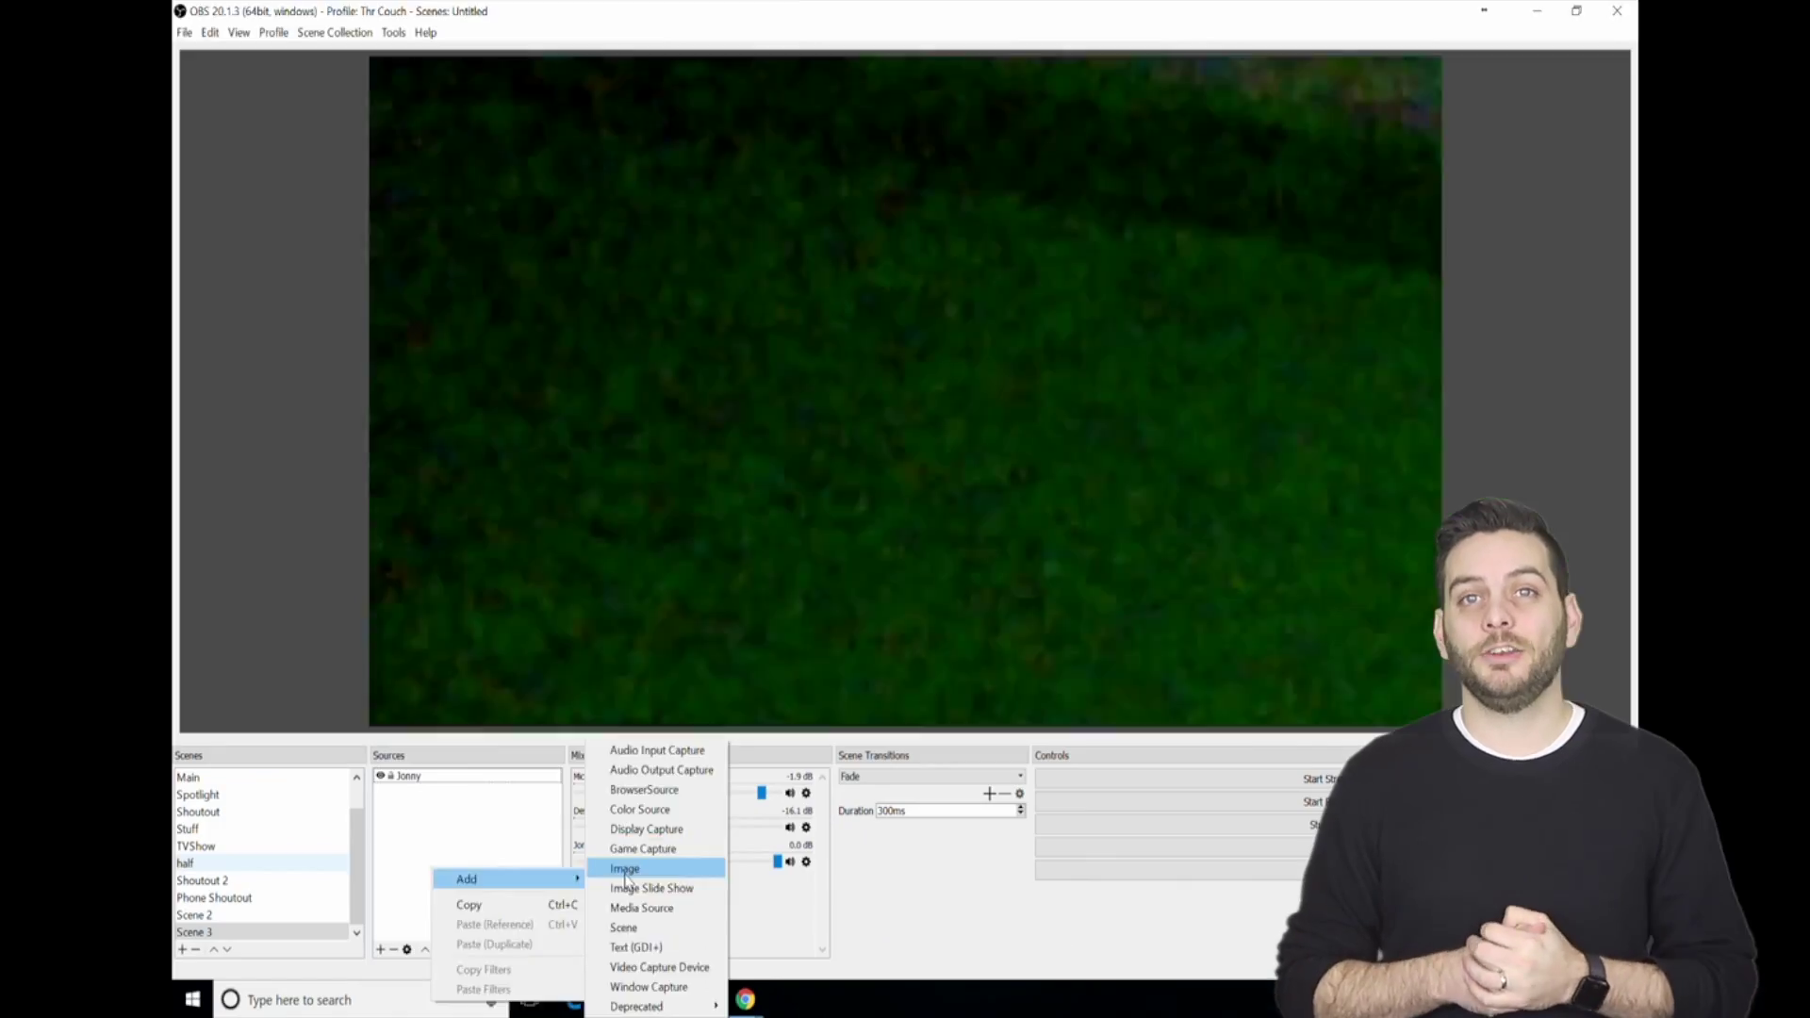
left_click(739, 804)
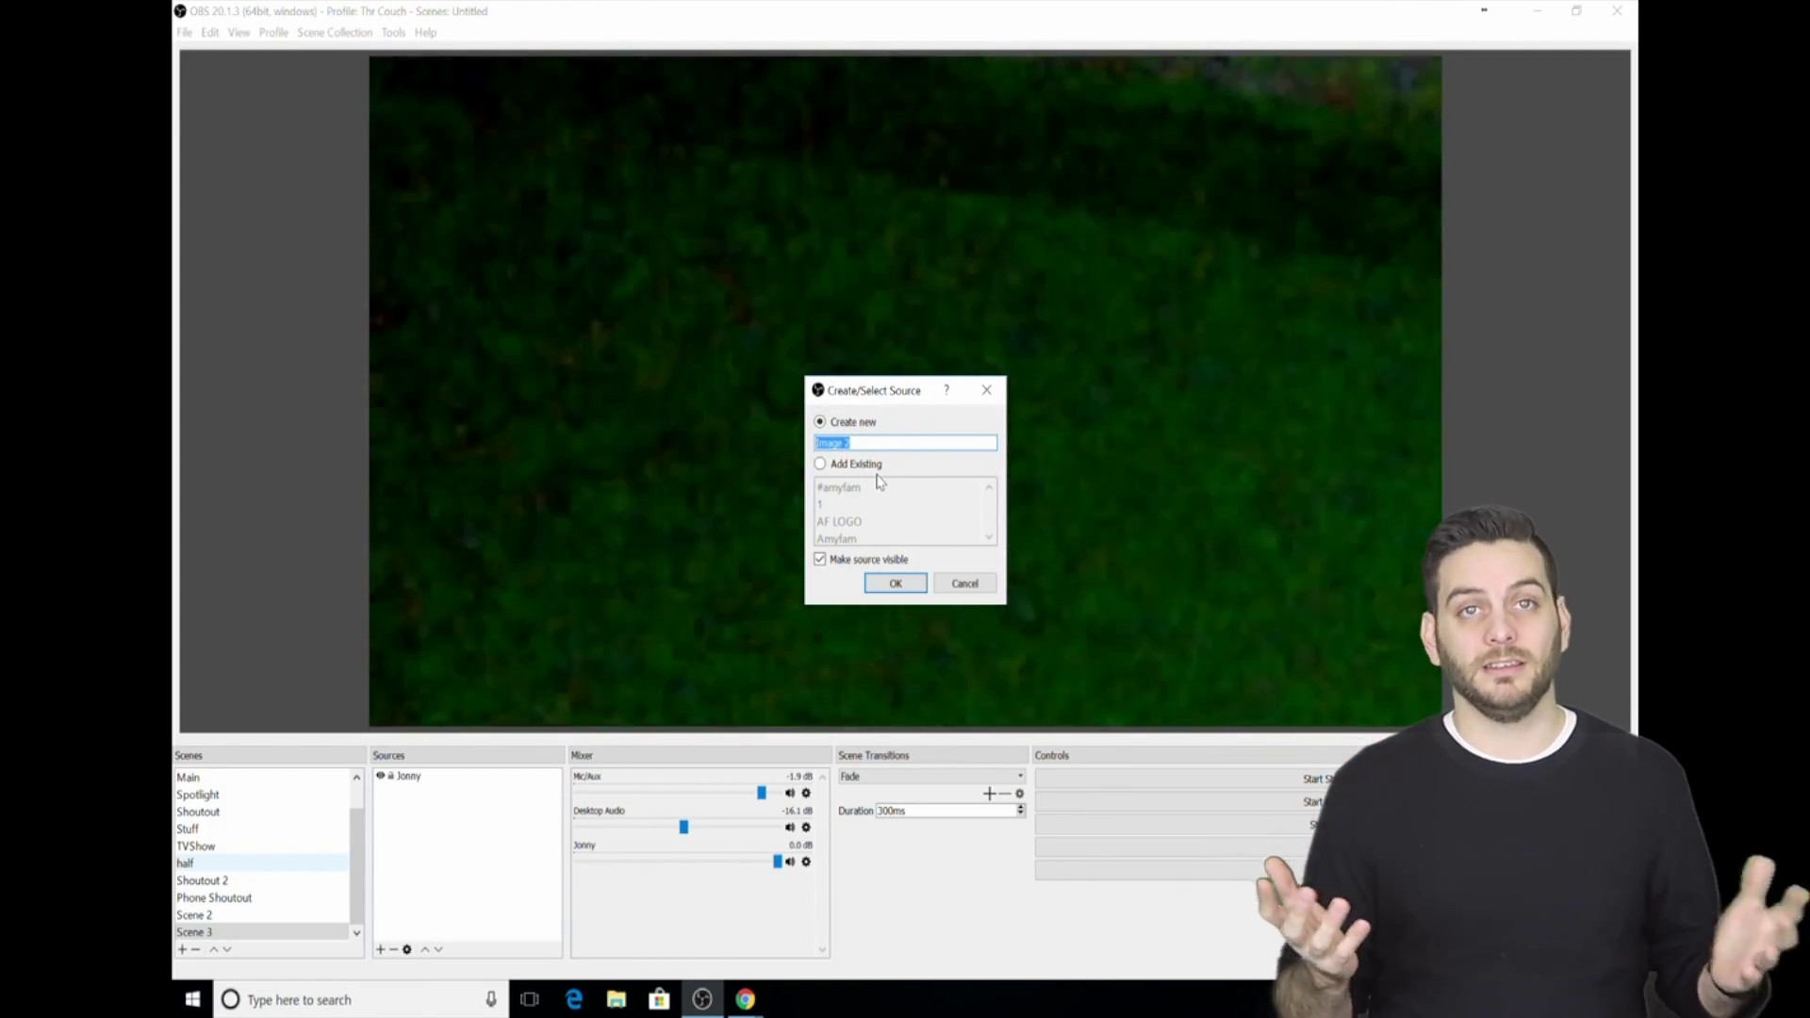
type("Bana")
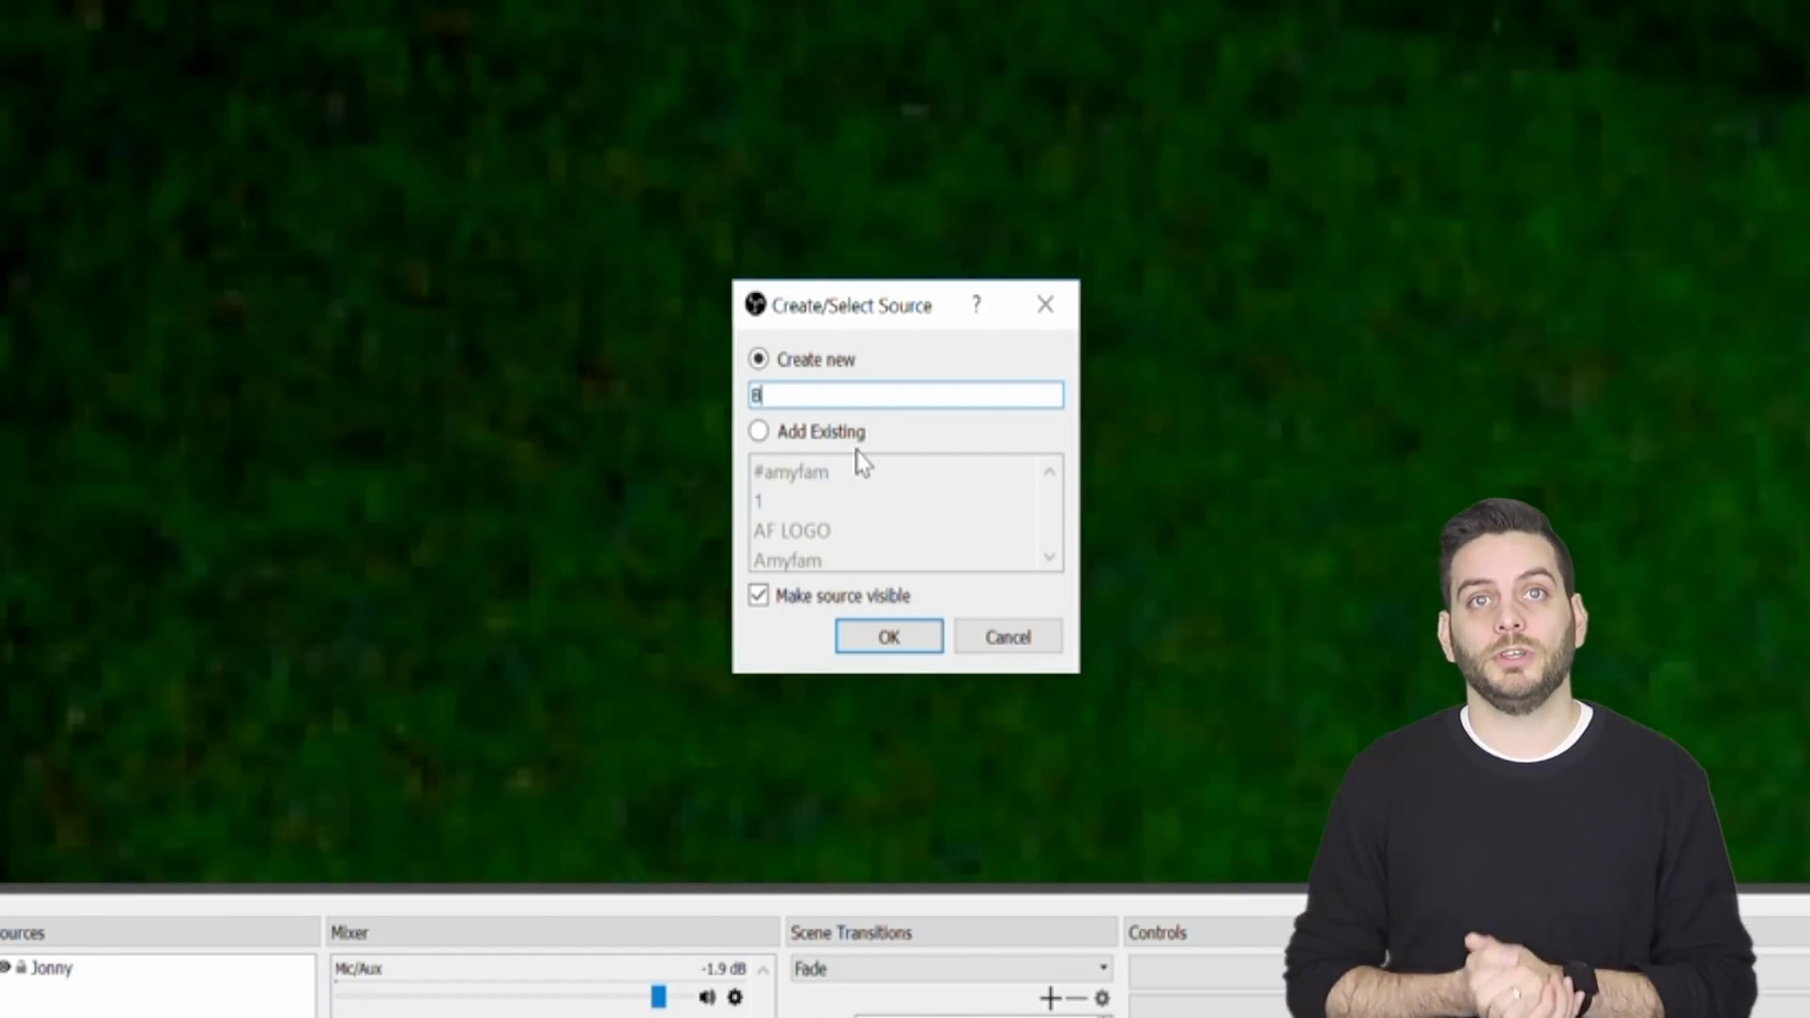
type("na")
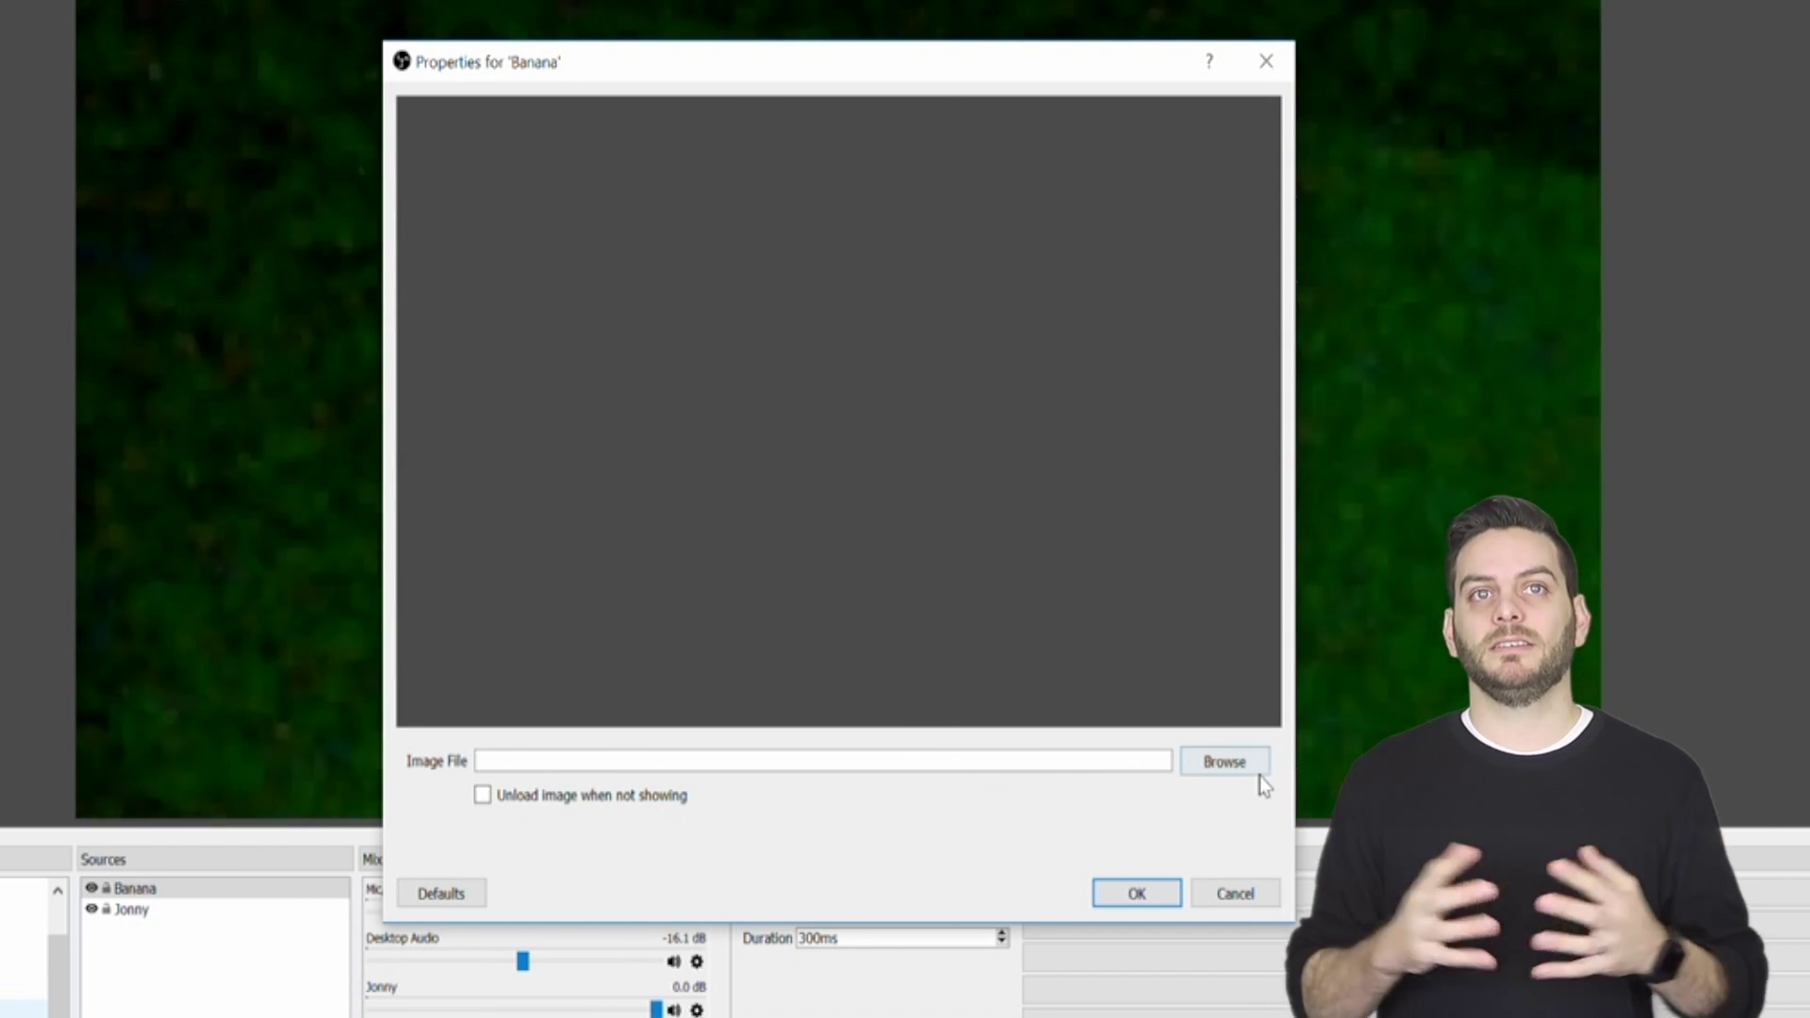
- Load Bae Pants.png from the Desktop into the Banana source and confirm
left_click(1226, 762)
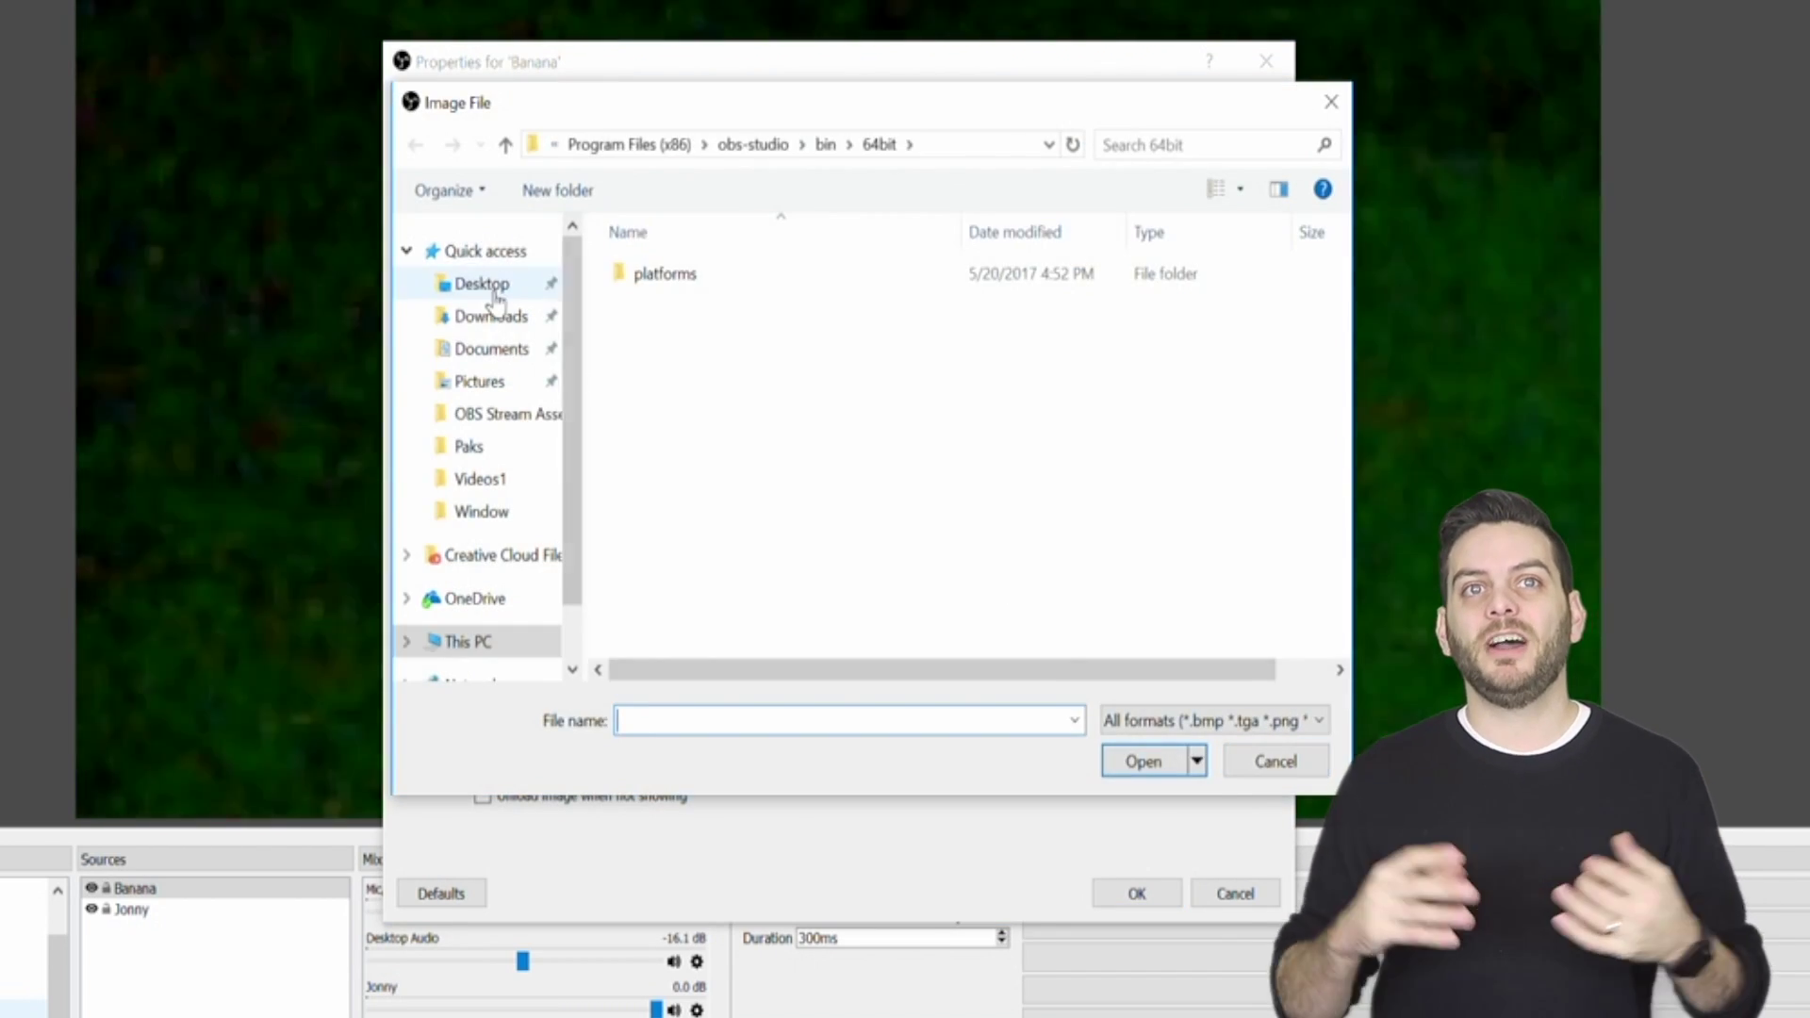
left_click(482, 283)
left_click(959, 561)
scroll(1113, 589, "down", 5)
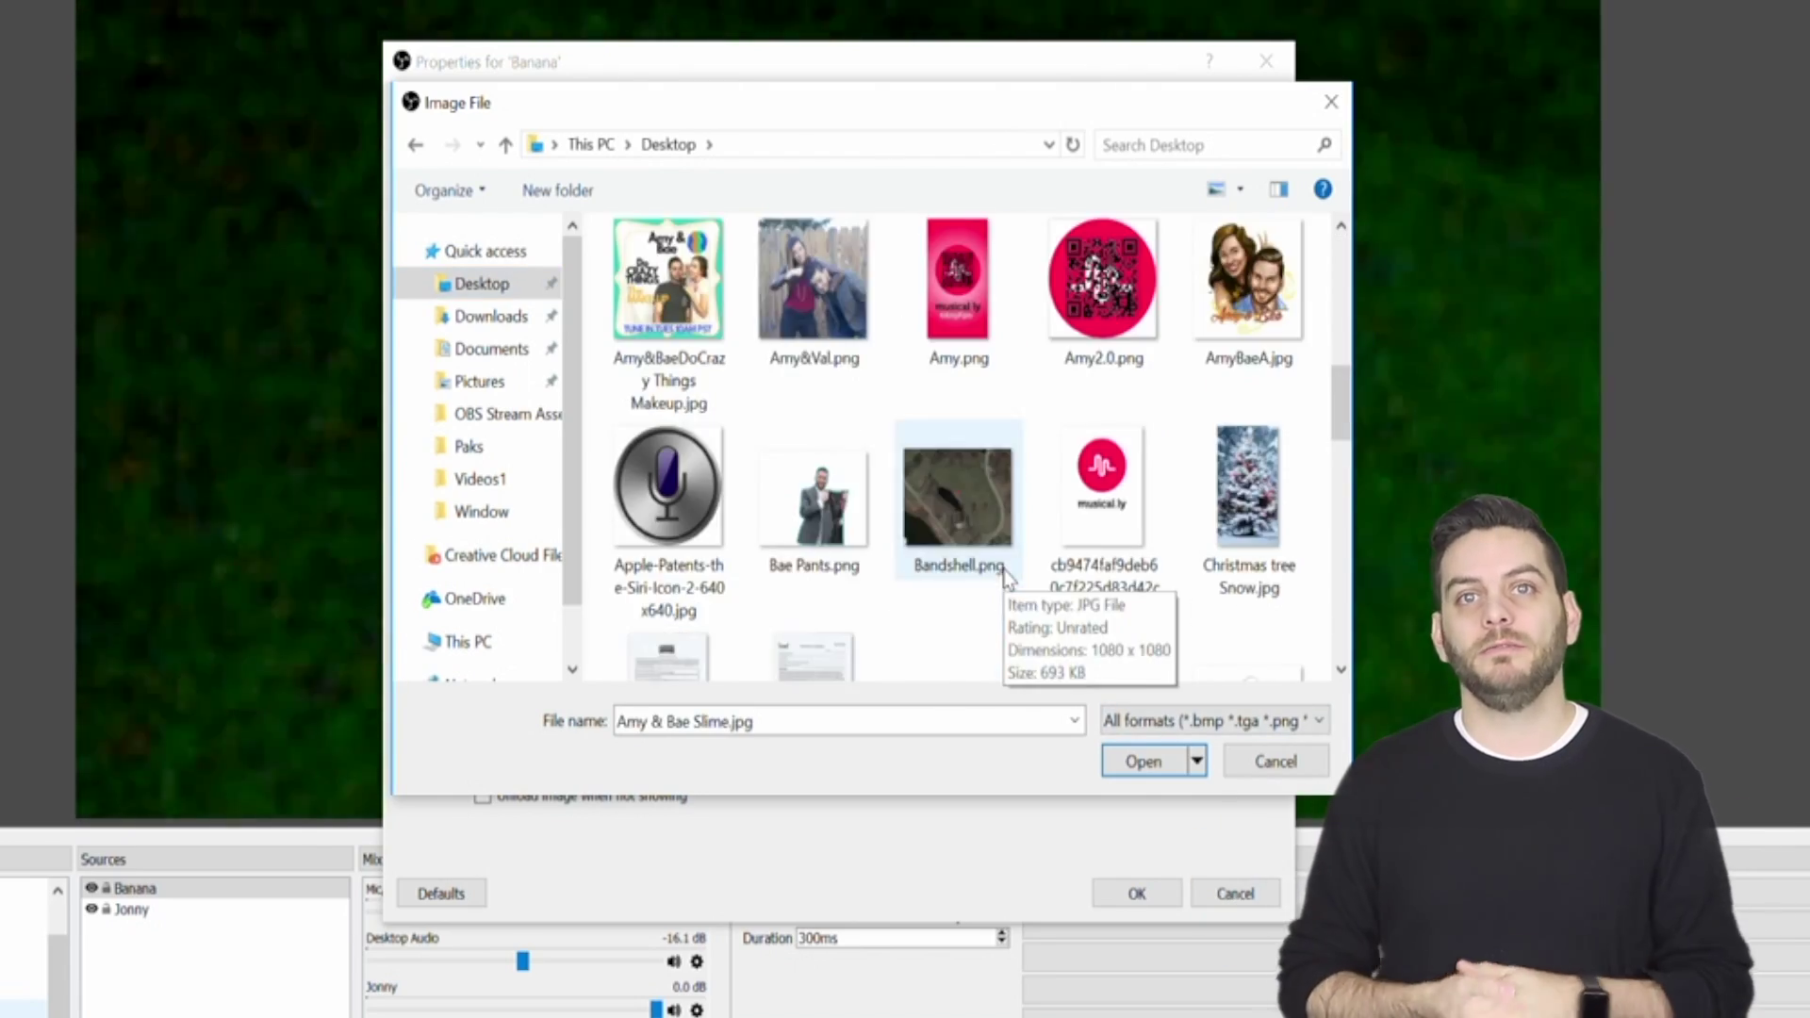
left_click(954, 495)
left_click(1144, 761)
left_click(1124, 872)
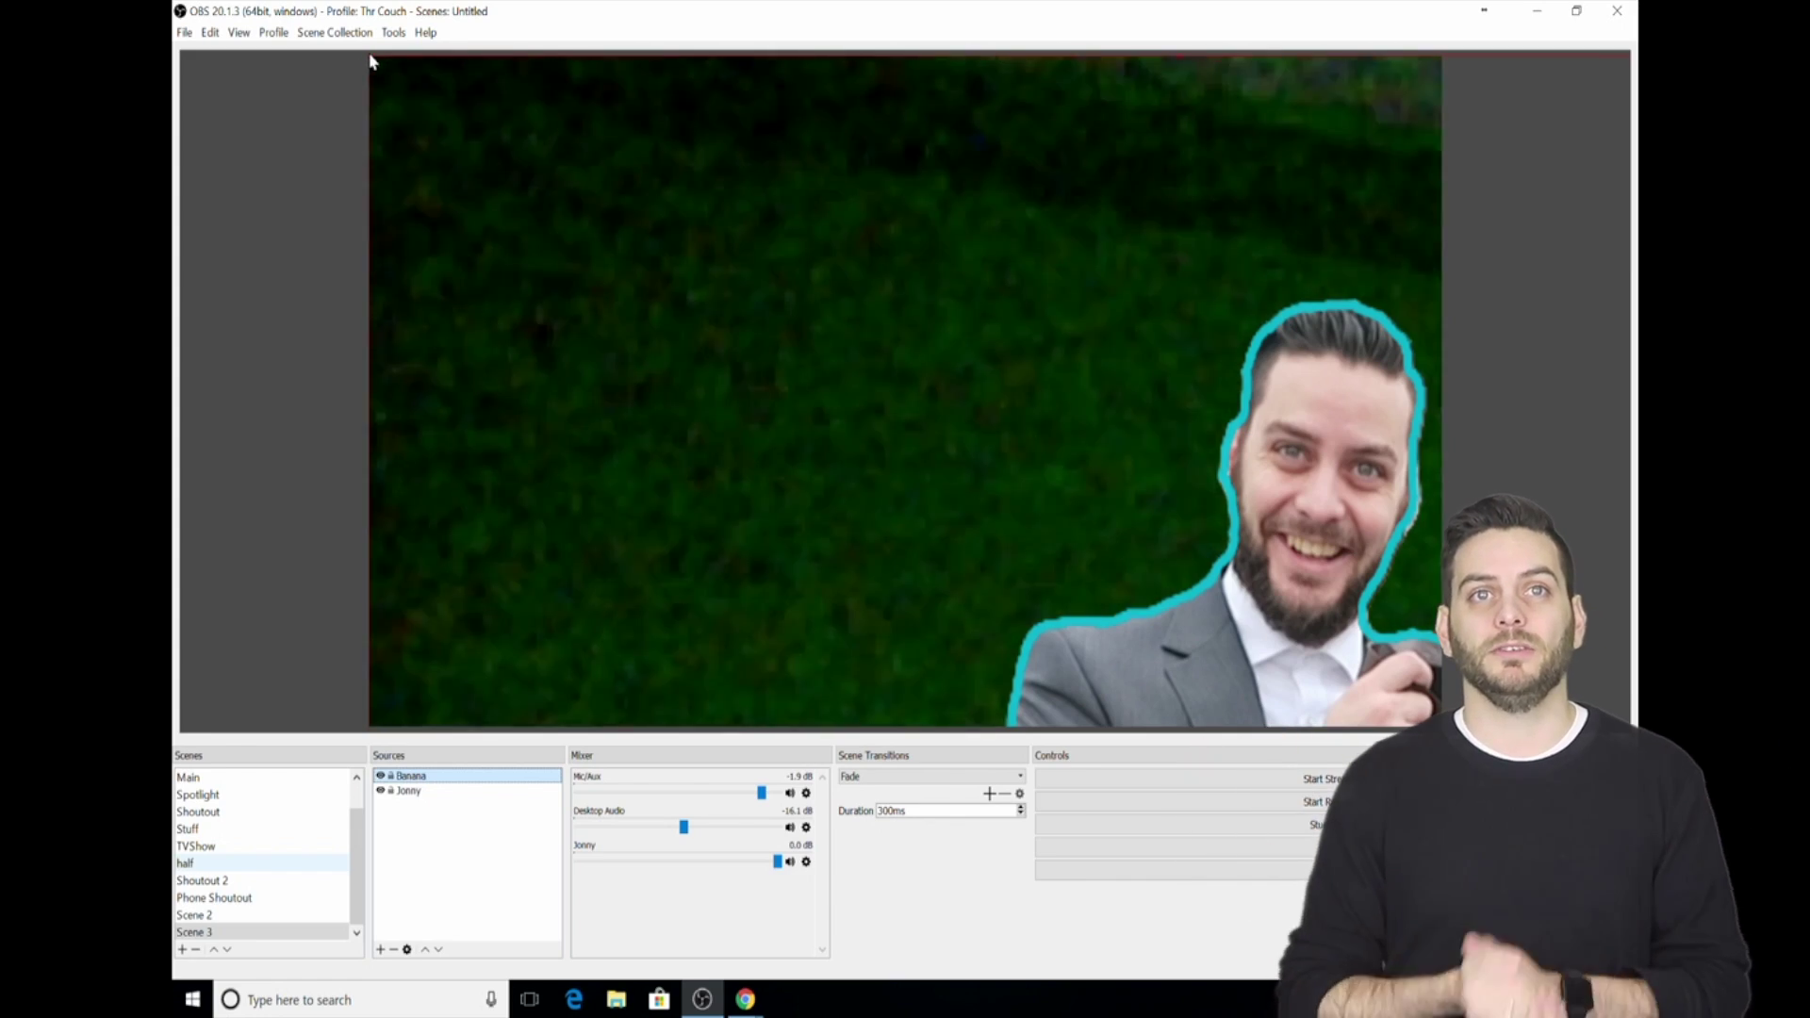
- Stretch the webcam feed to fill the canvas and shrink the Banana image into the lower left
left_click_drag(371, 56, 829, 399)
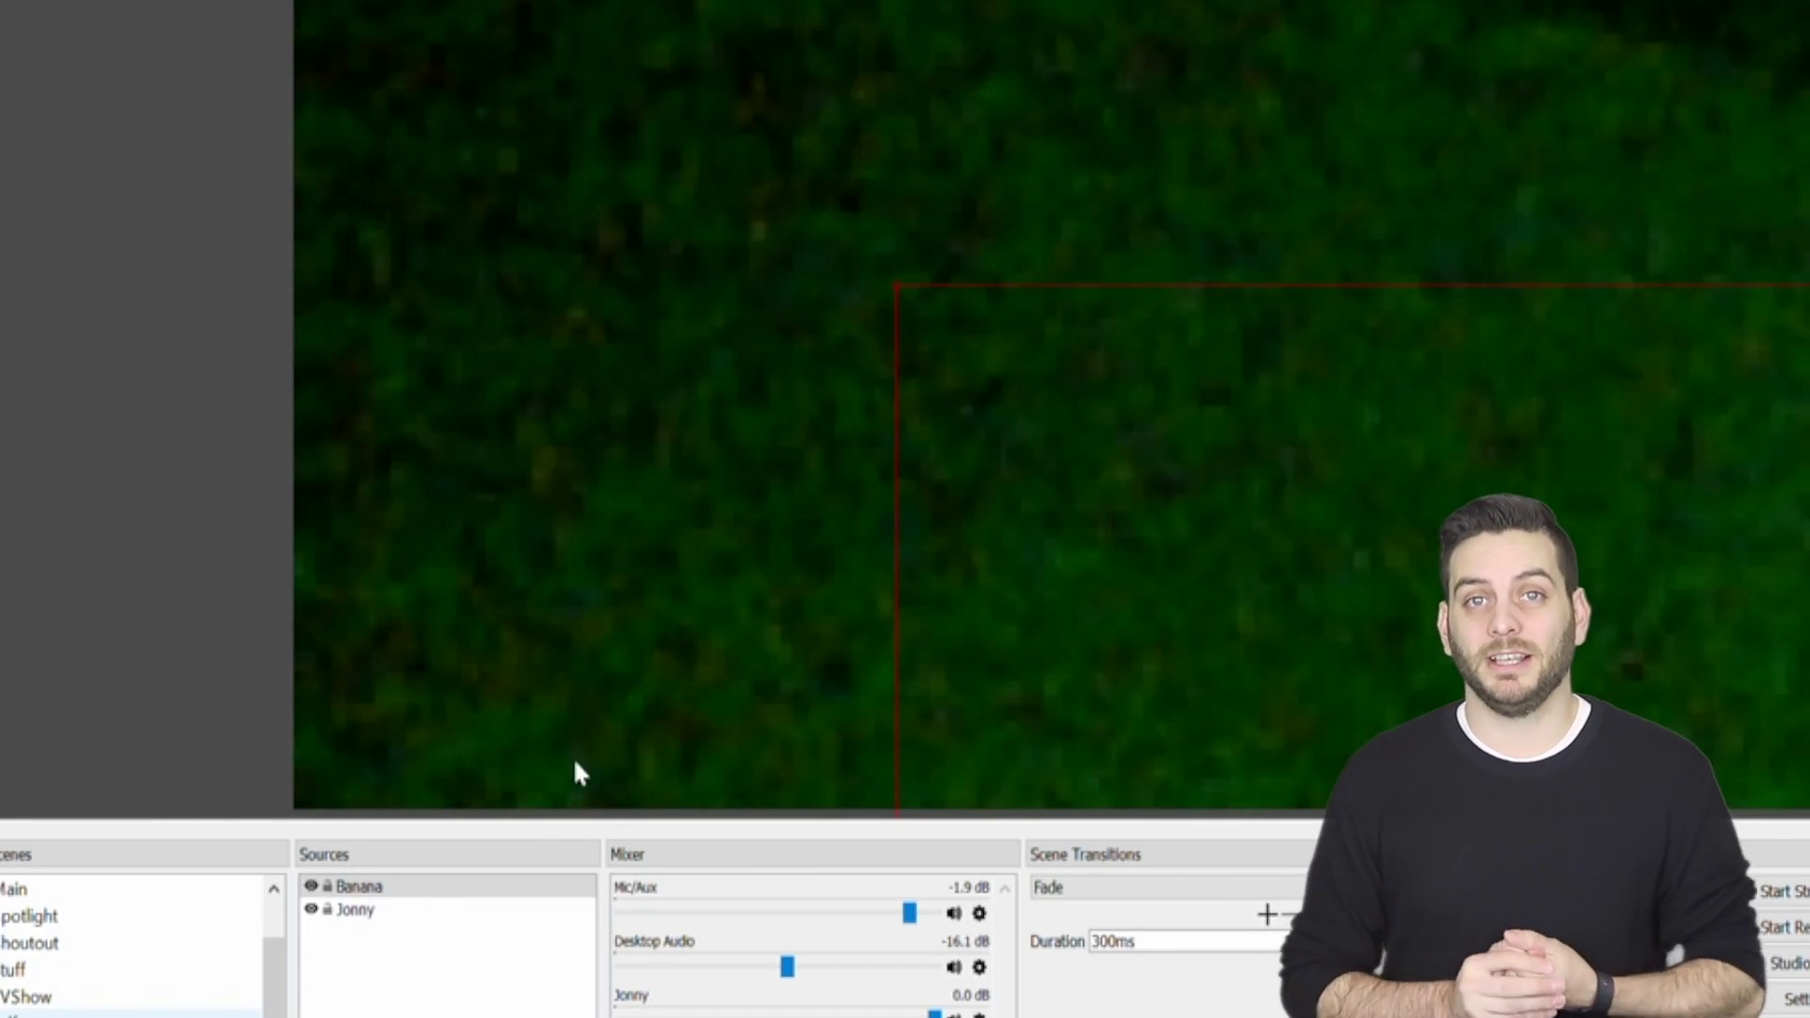
left_click(397, 914)
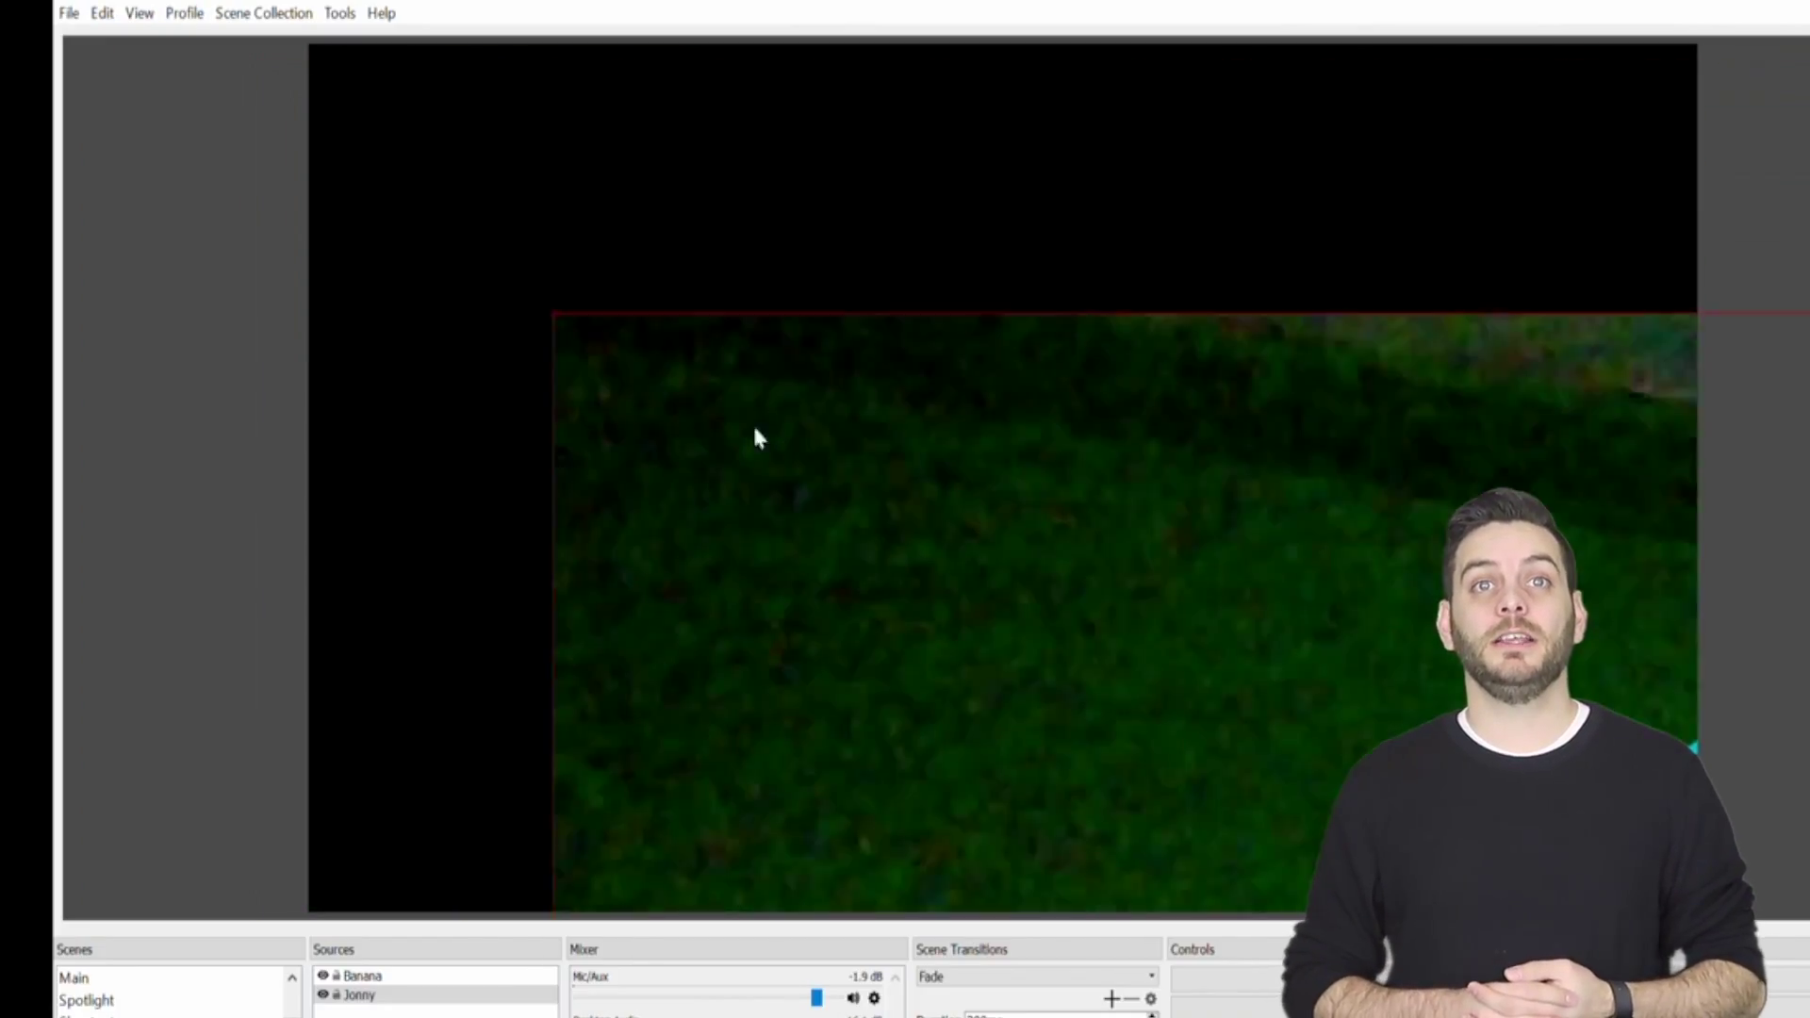
left_click_drag(1185, 840, 91, 58)
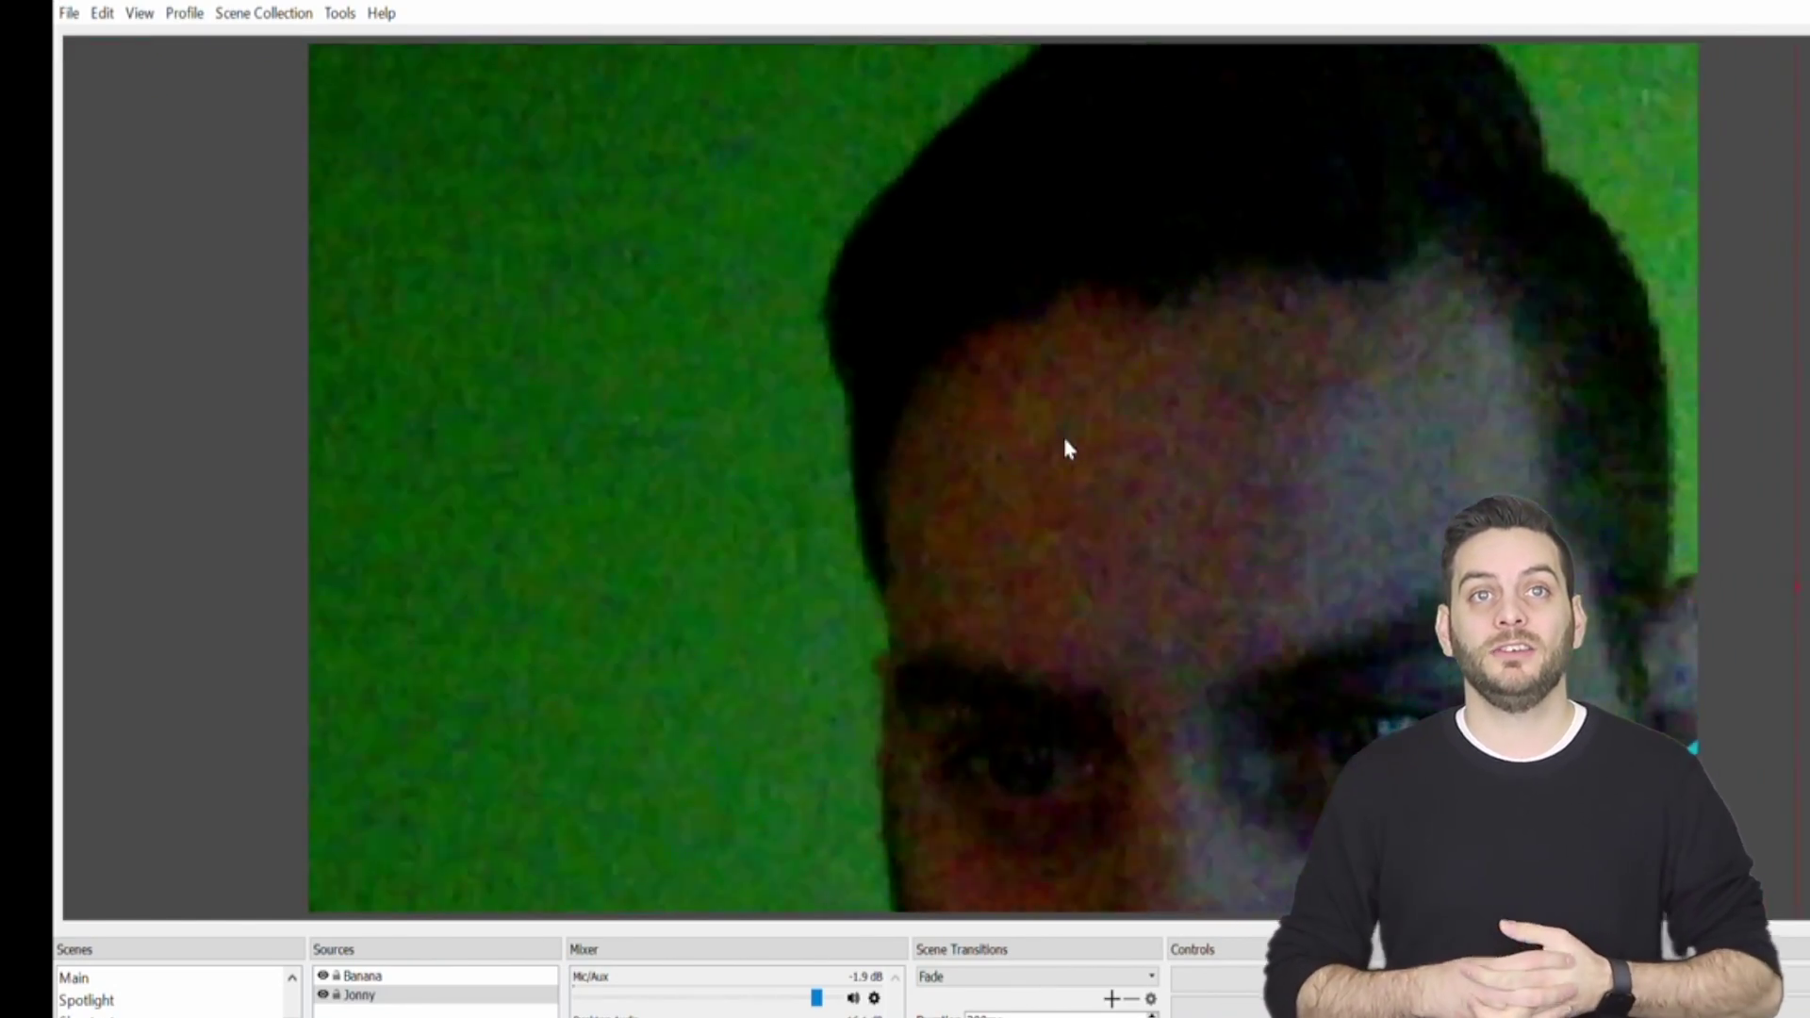
left_click(764, 361)
left_click_drag(764, 361, 704, 326)
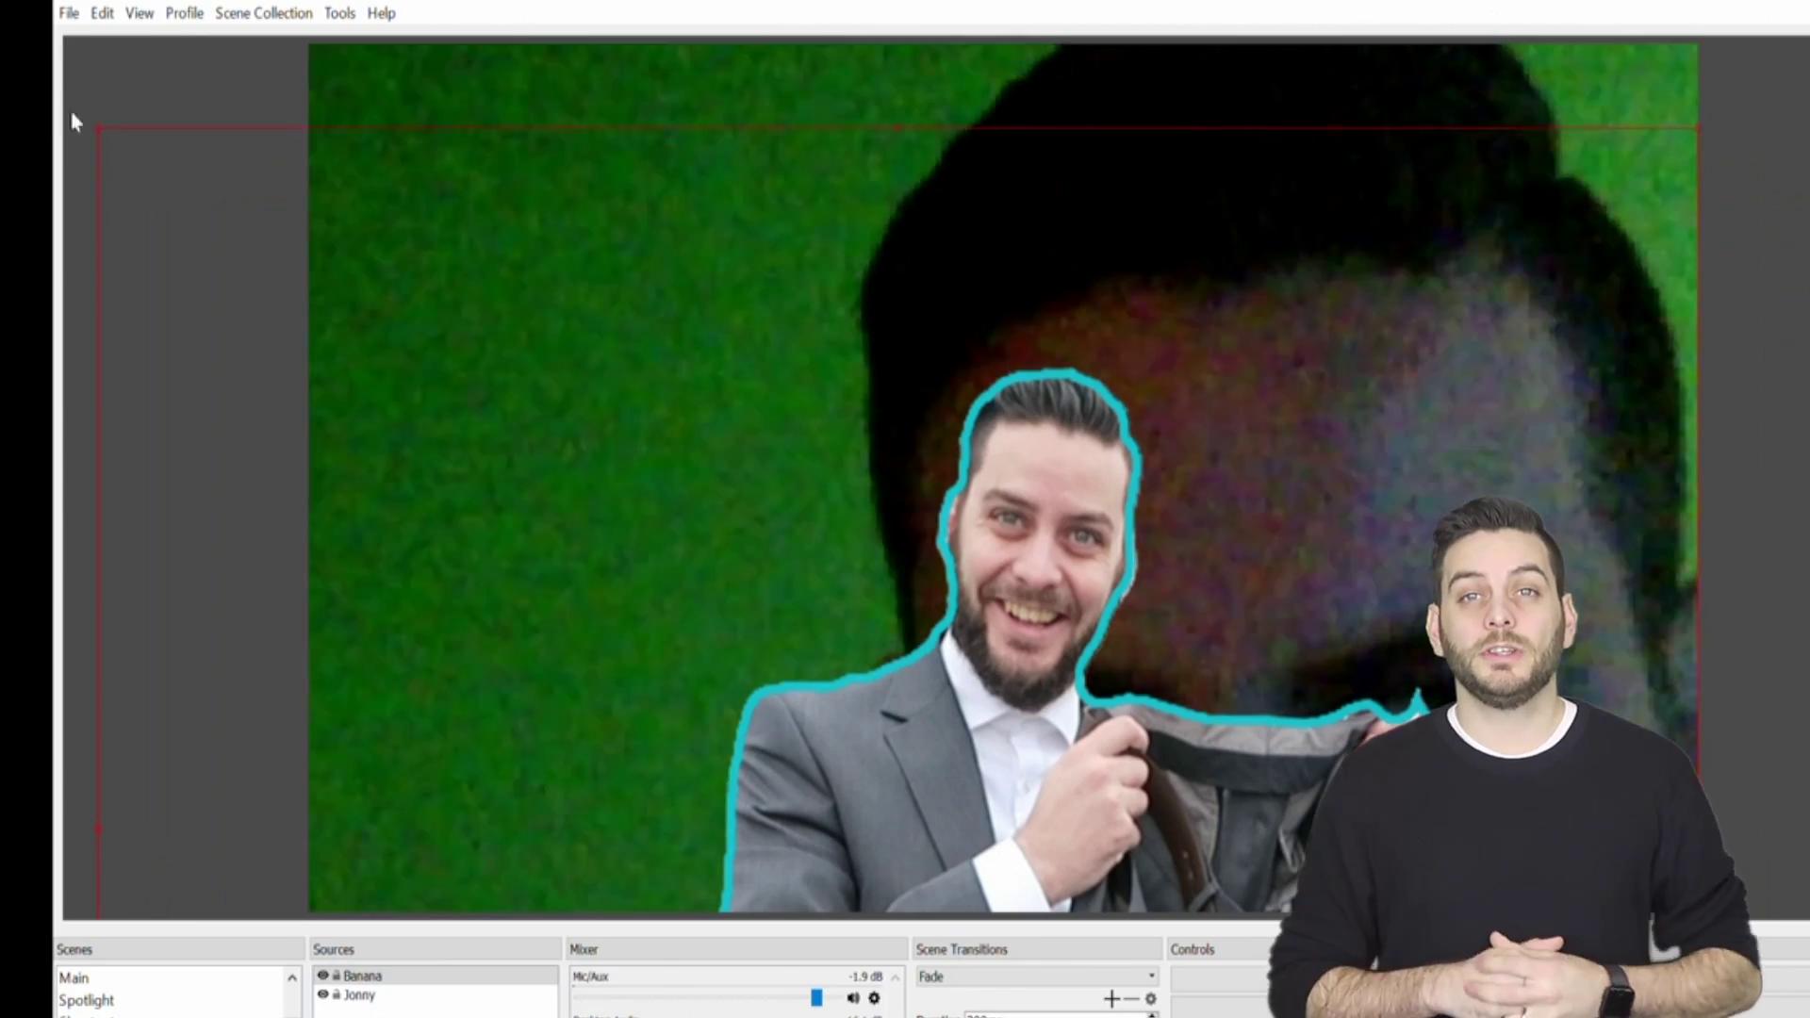
left_click_drag(96, 137, 614, 386)
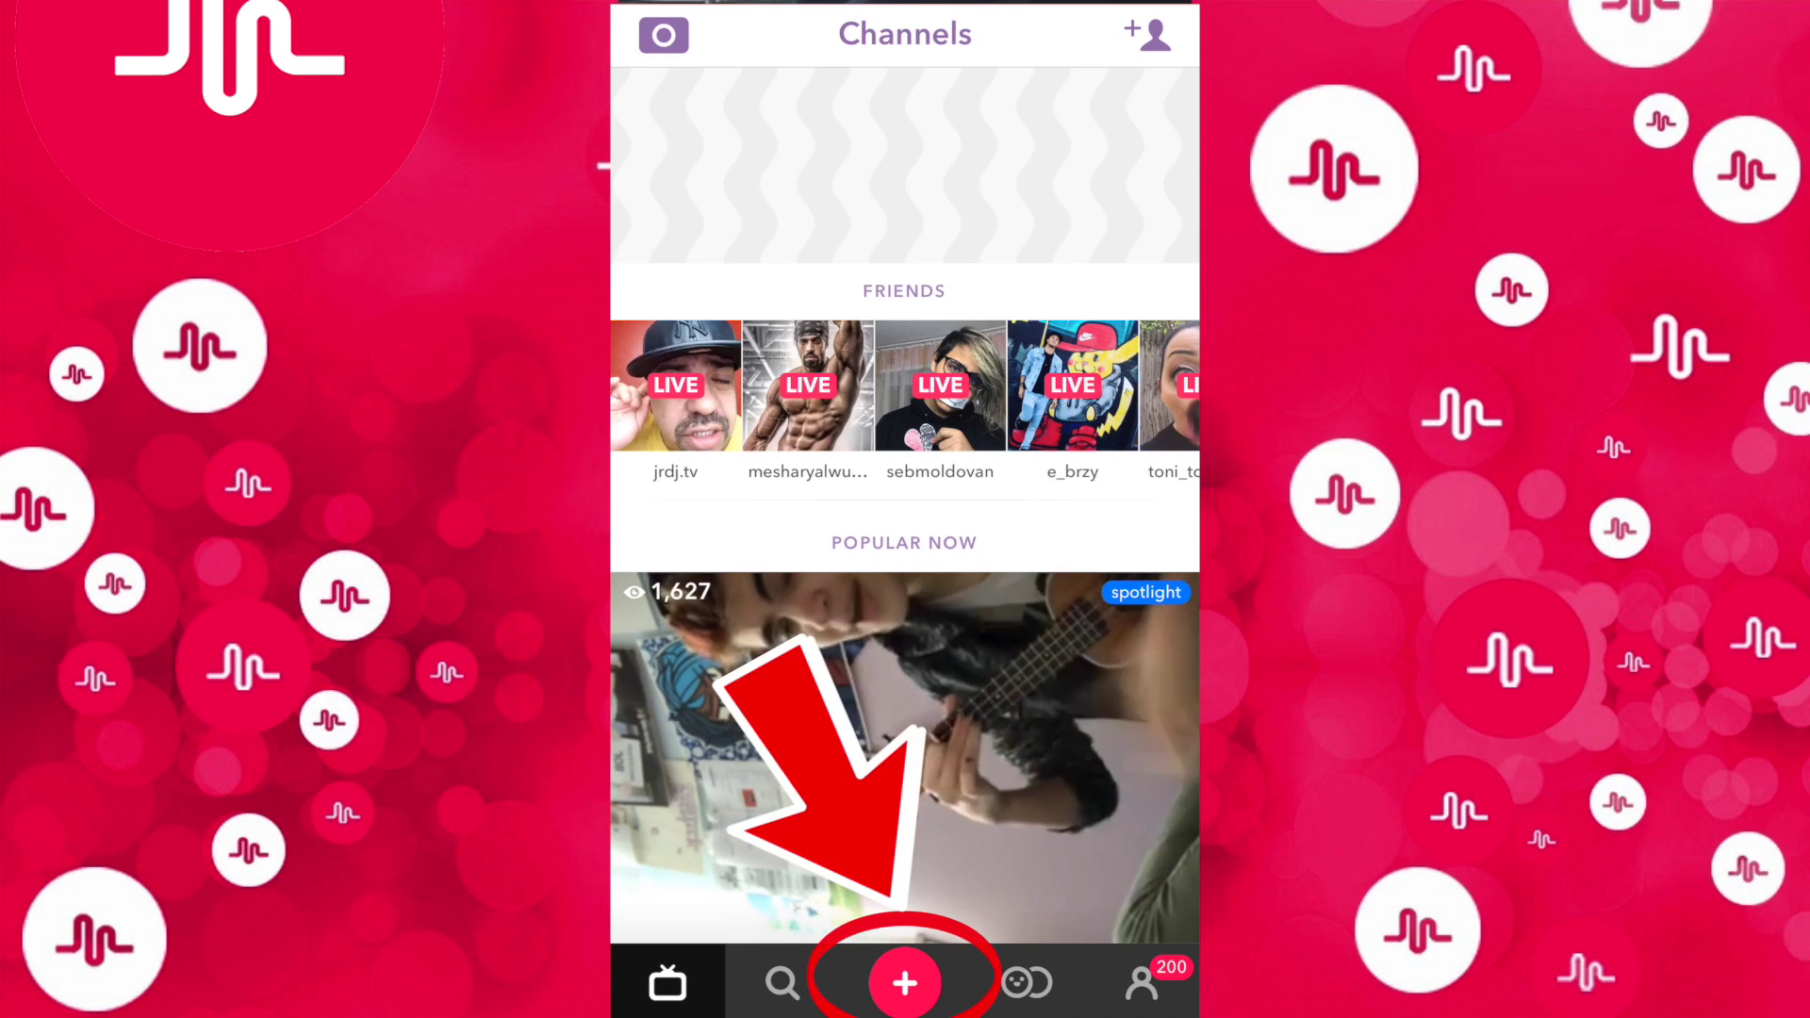
- In Live.ly, start a PC broadcast captioned 'Test' and email its URL and password
left_click(905, 983)
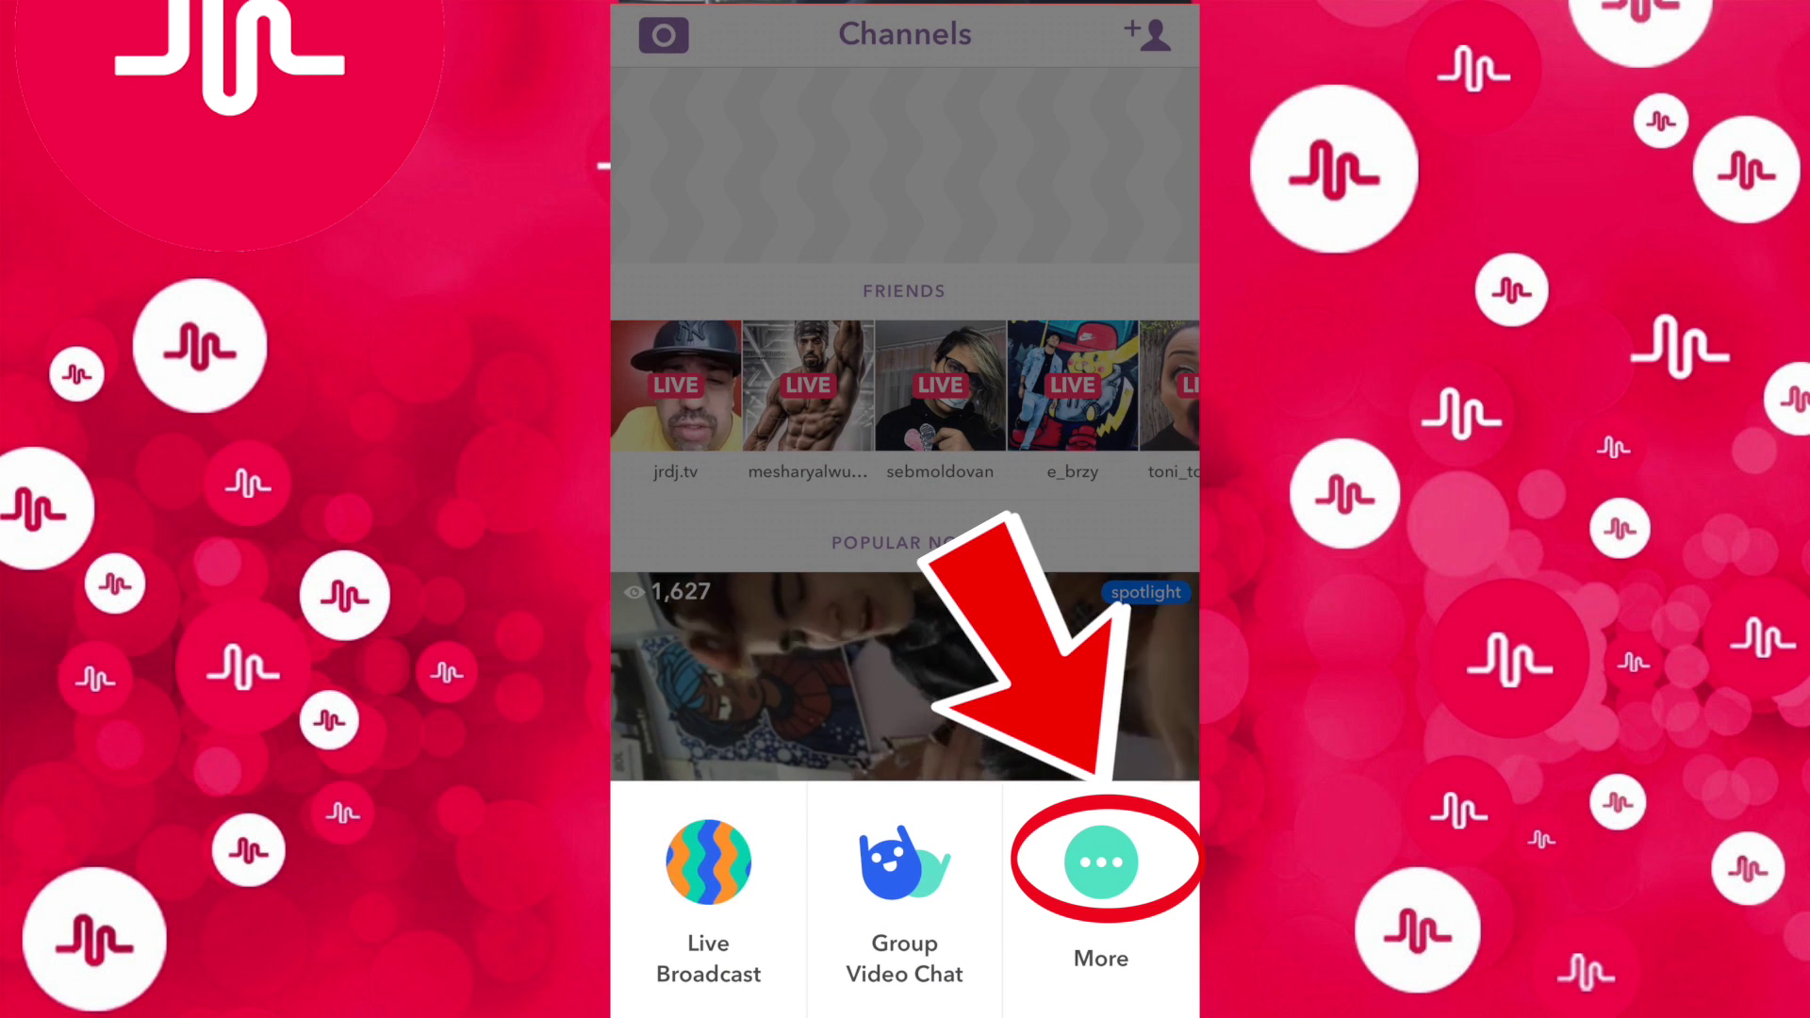
left_click(1102, 862)
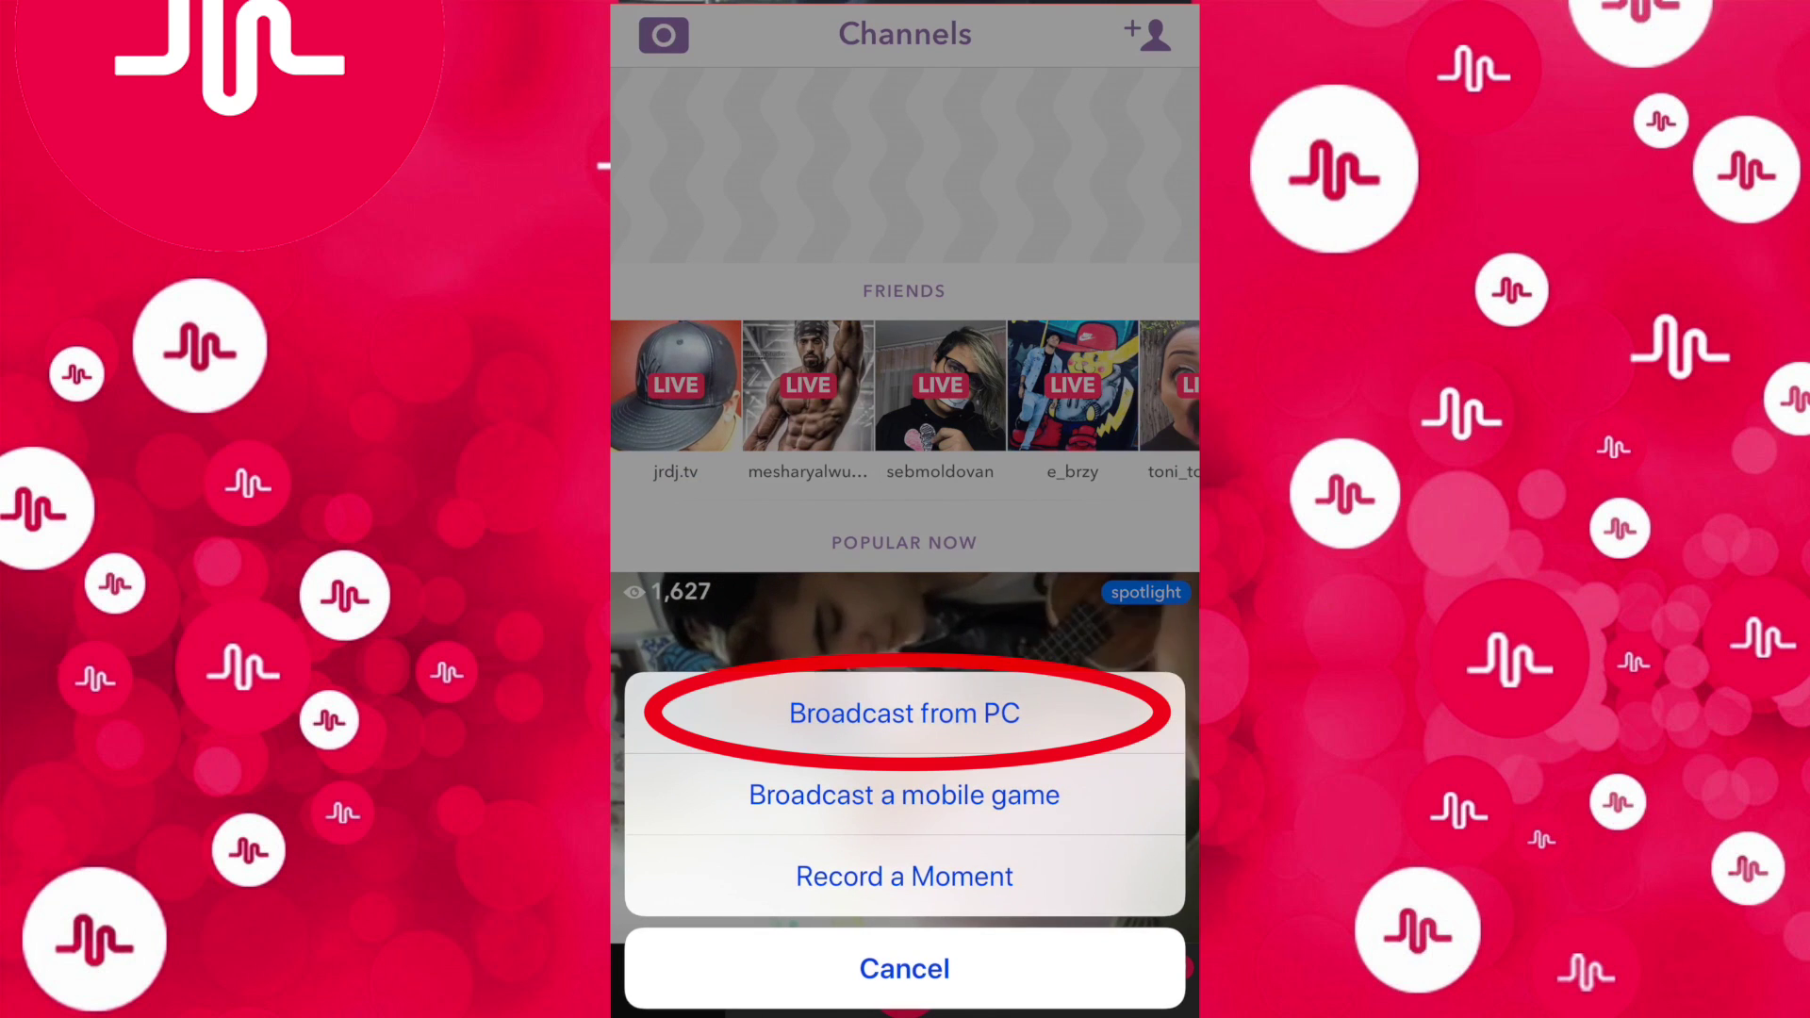
left_click(905, 714)
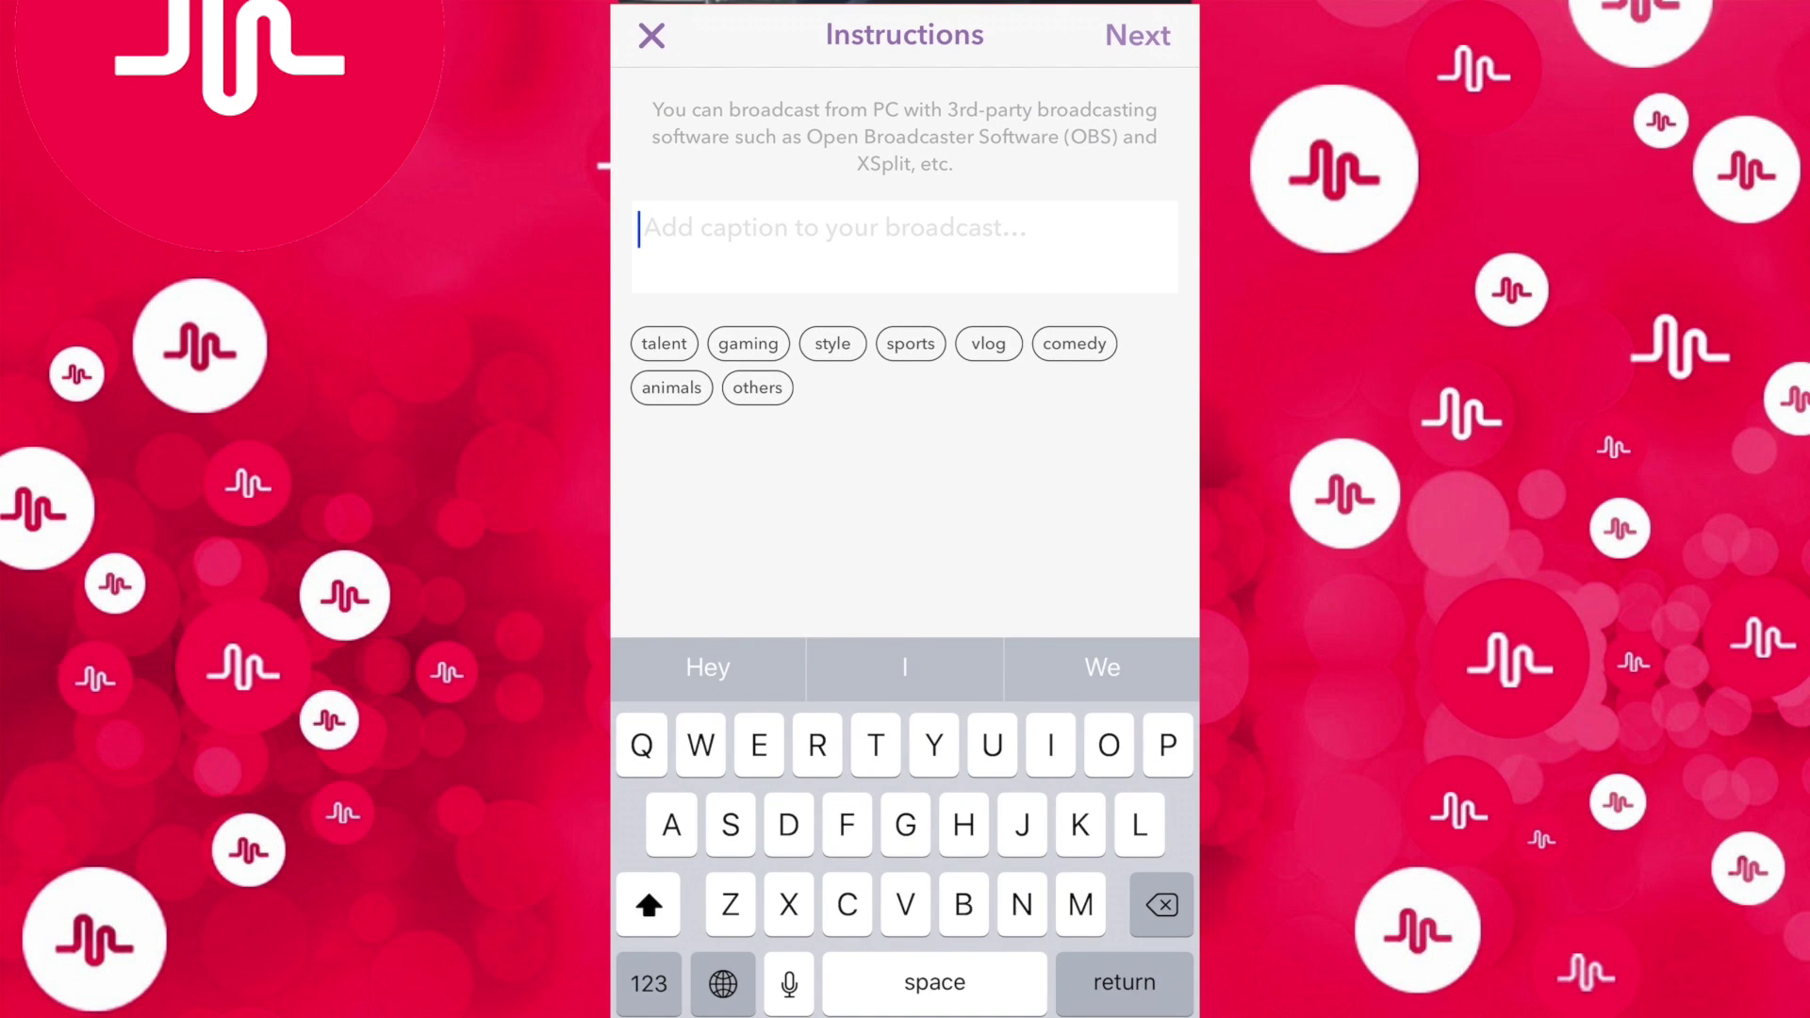
type("Tes")
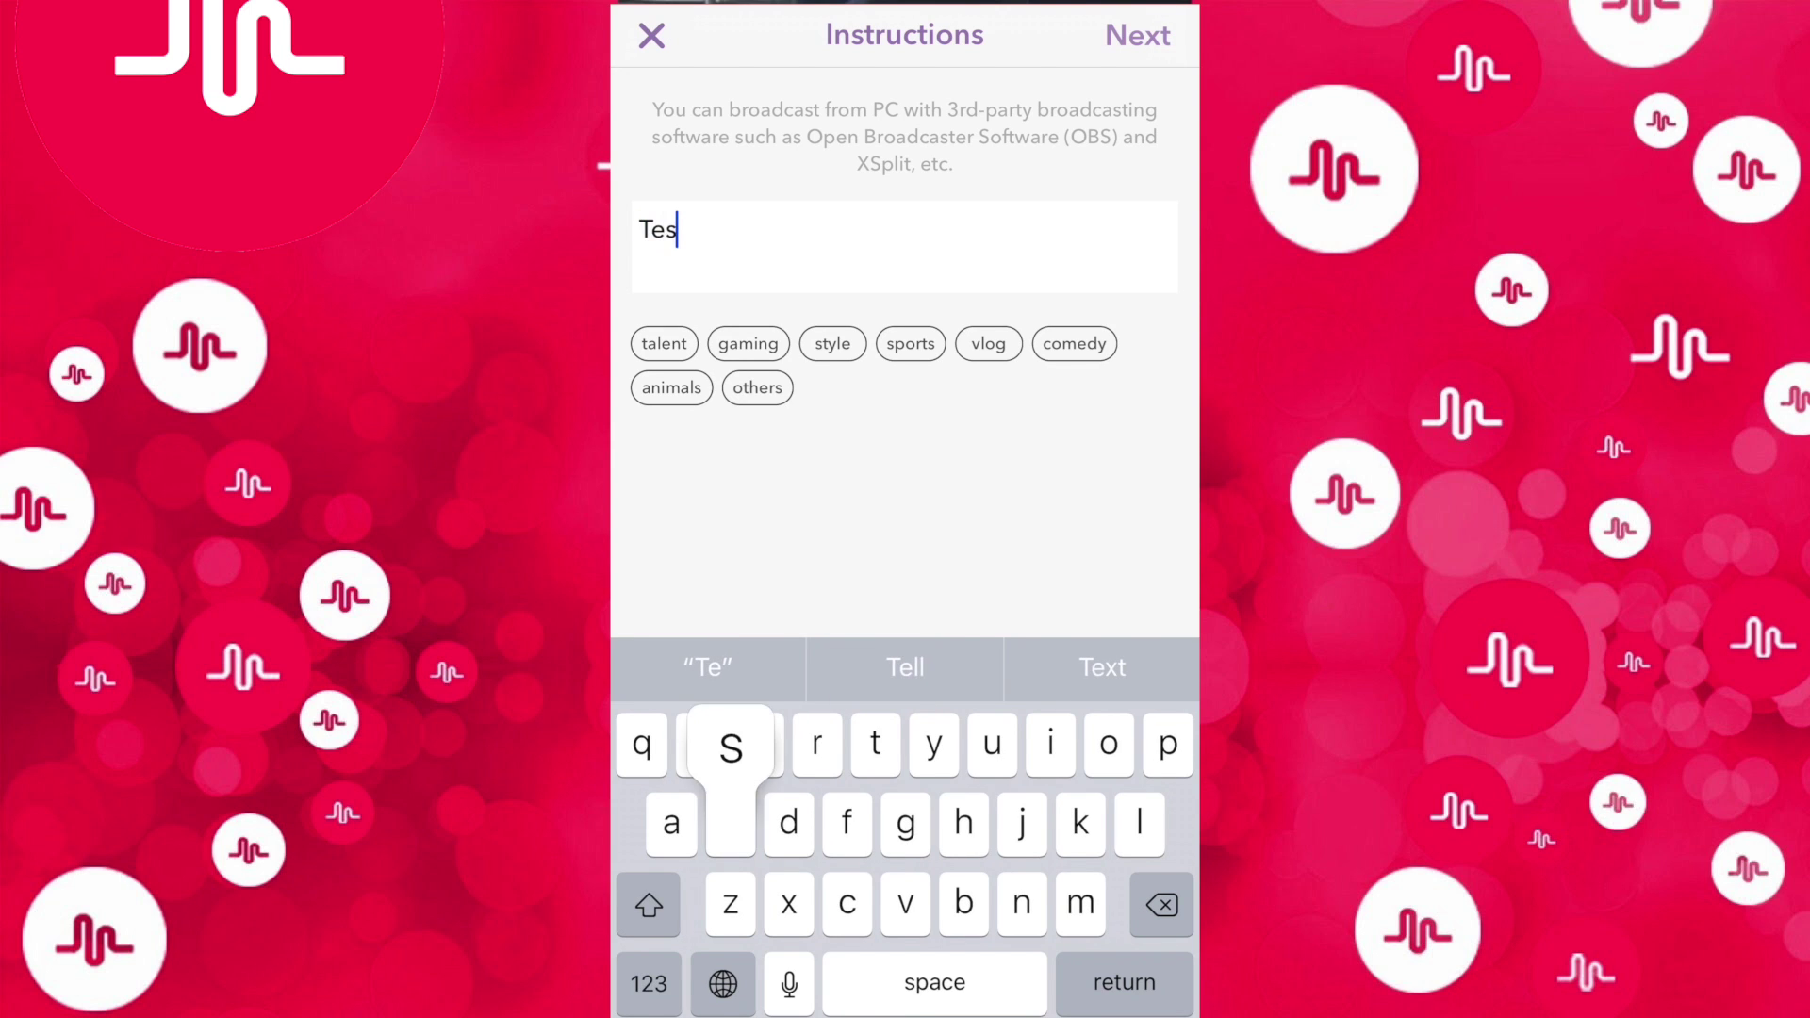
type("t")
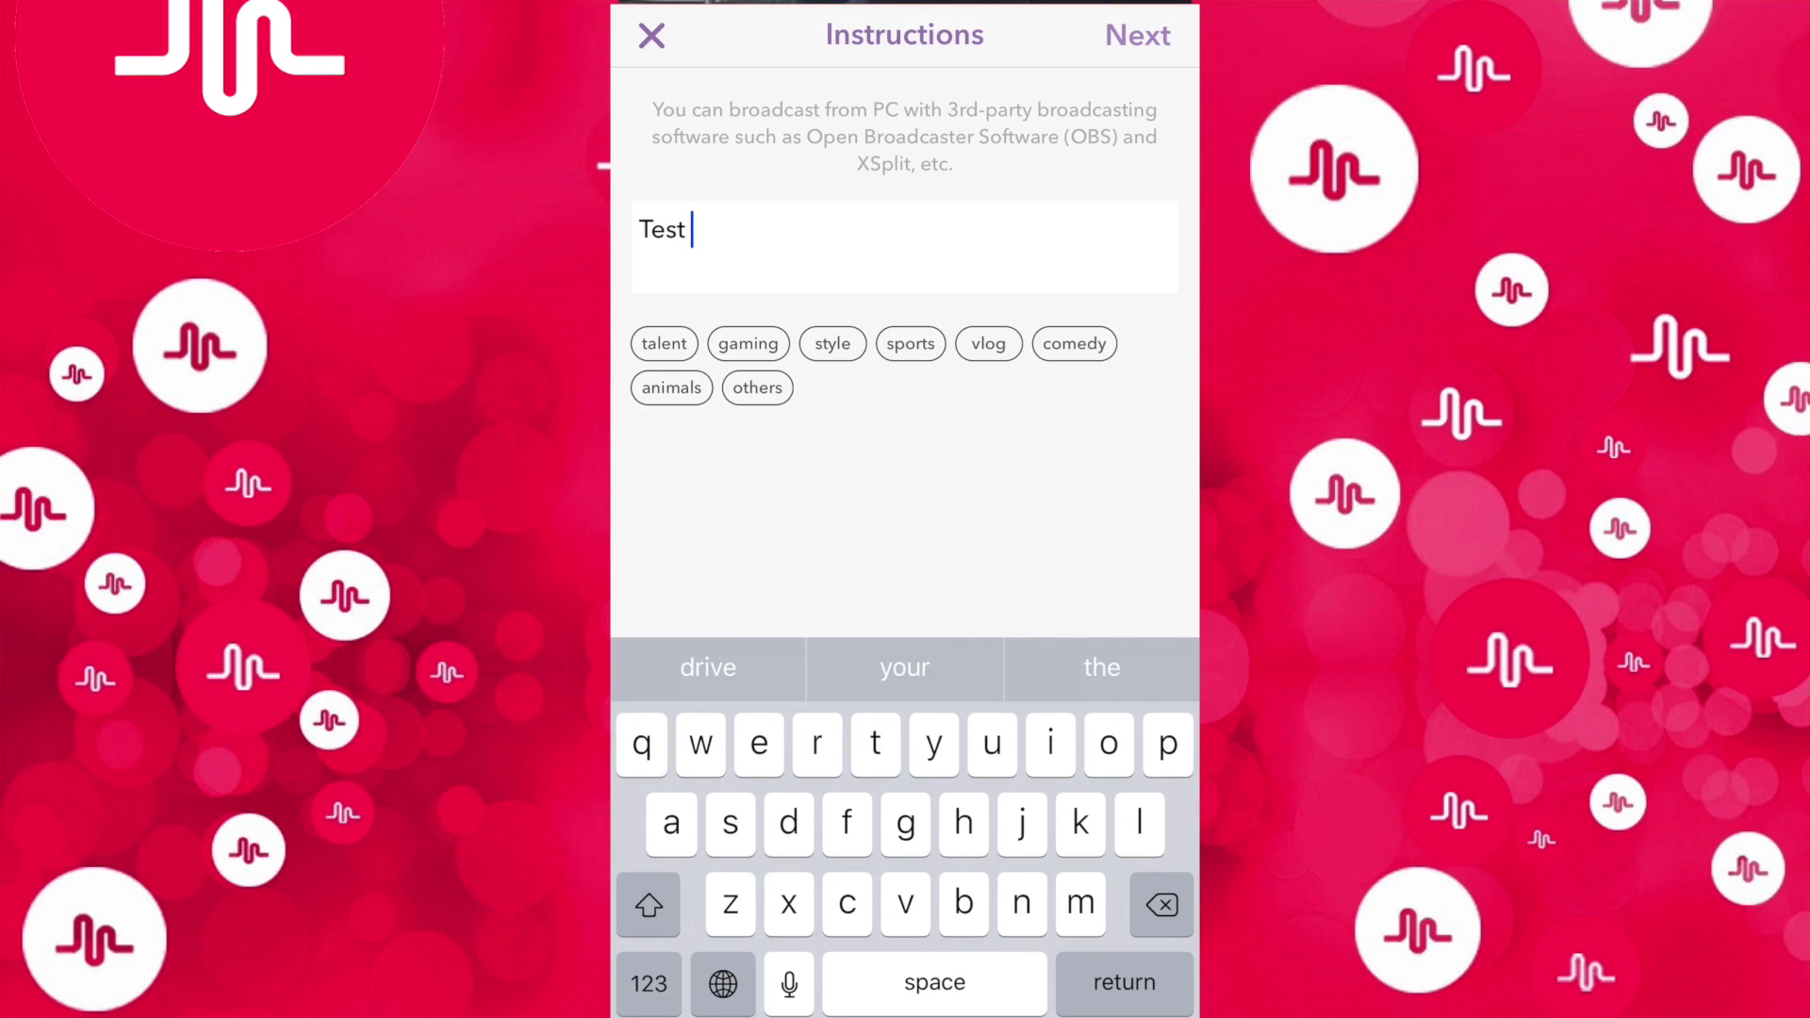
left_click(1138, 35)
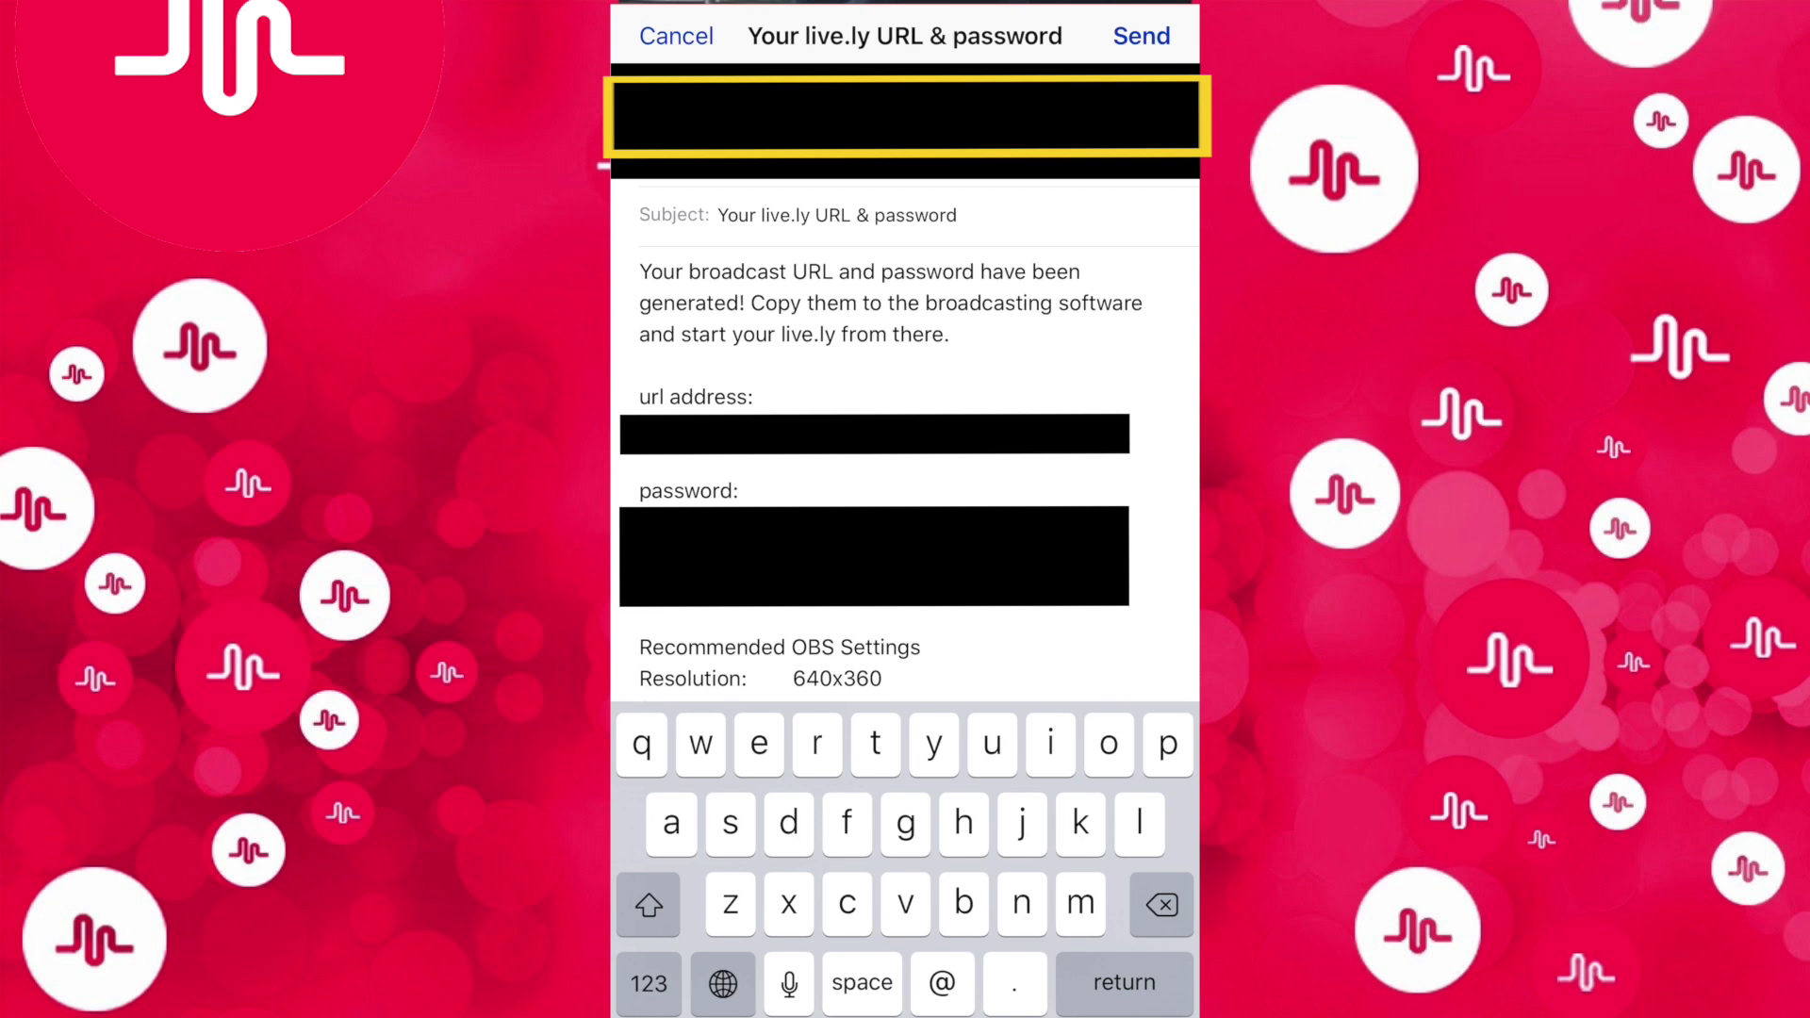
left_click(1142, 36)
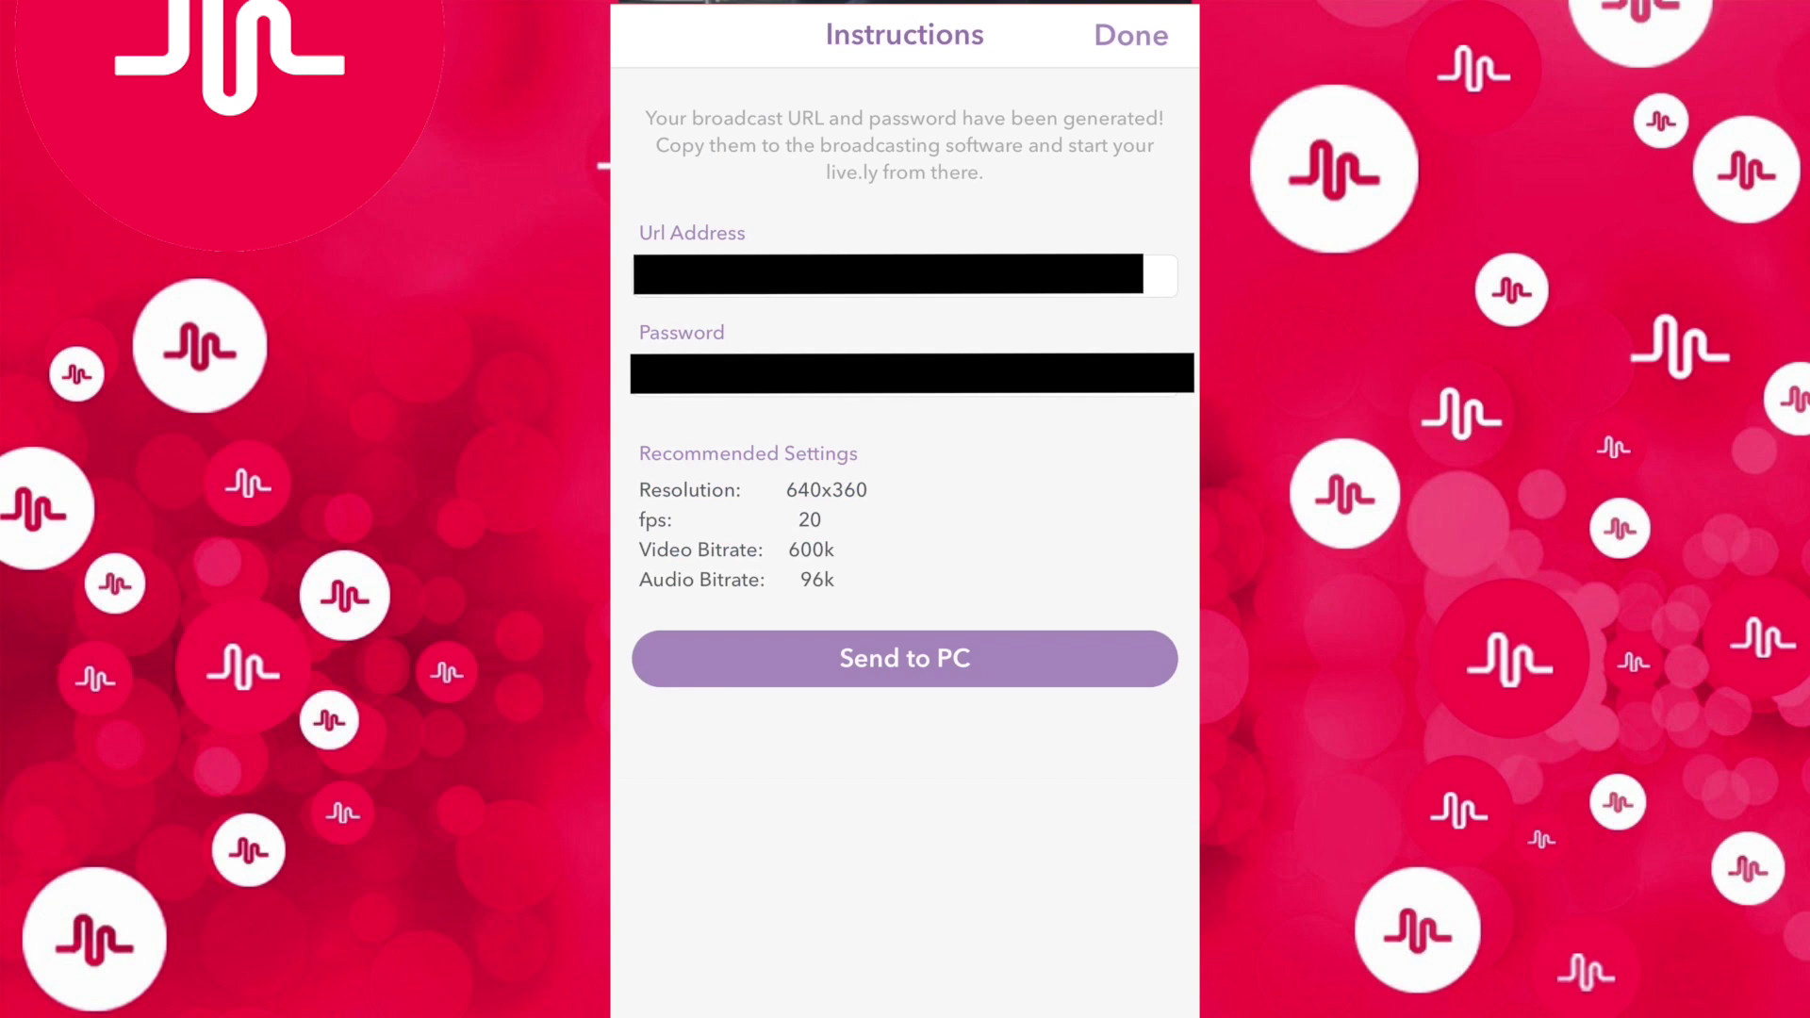
left_click(1131, 35)
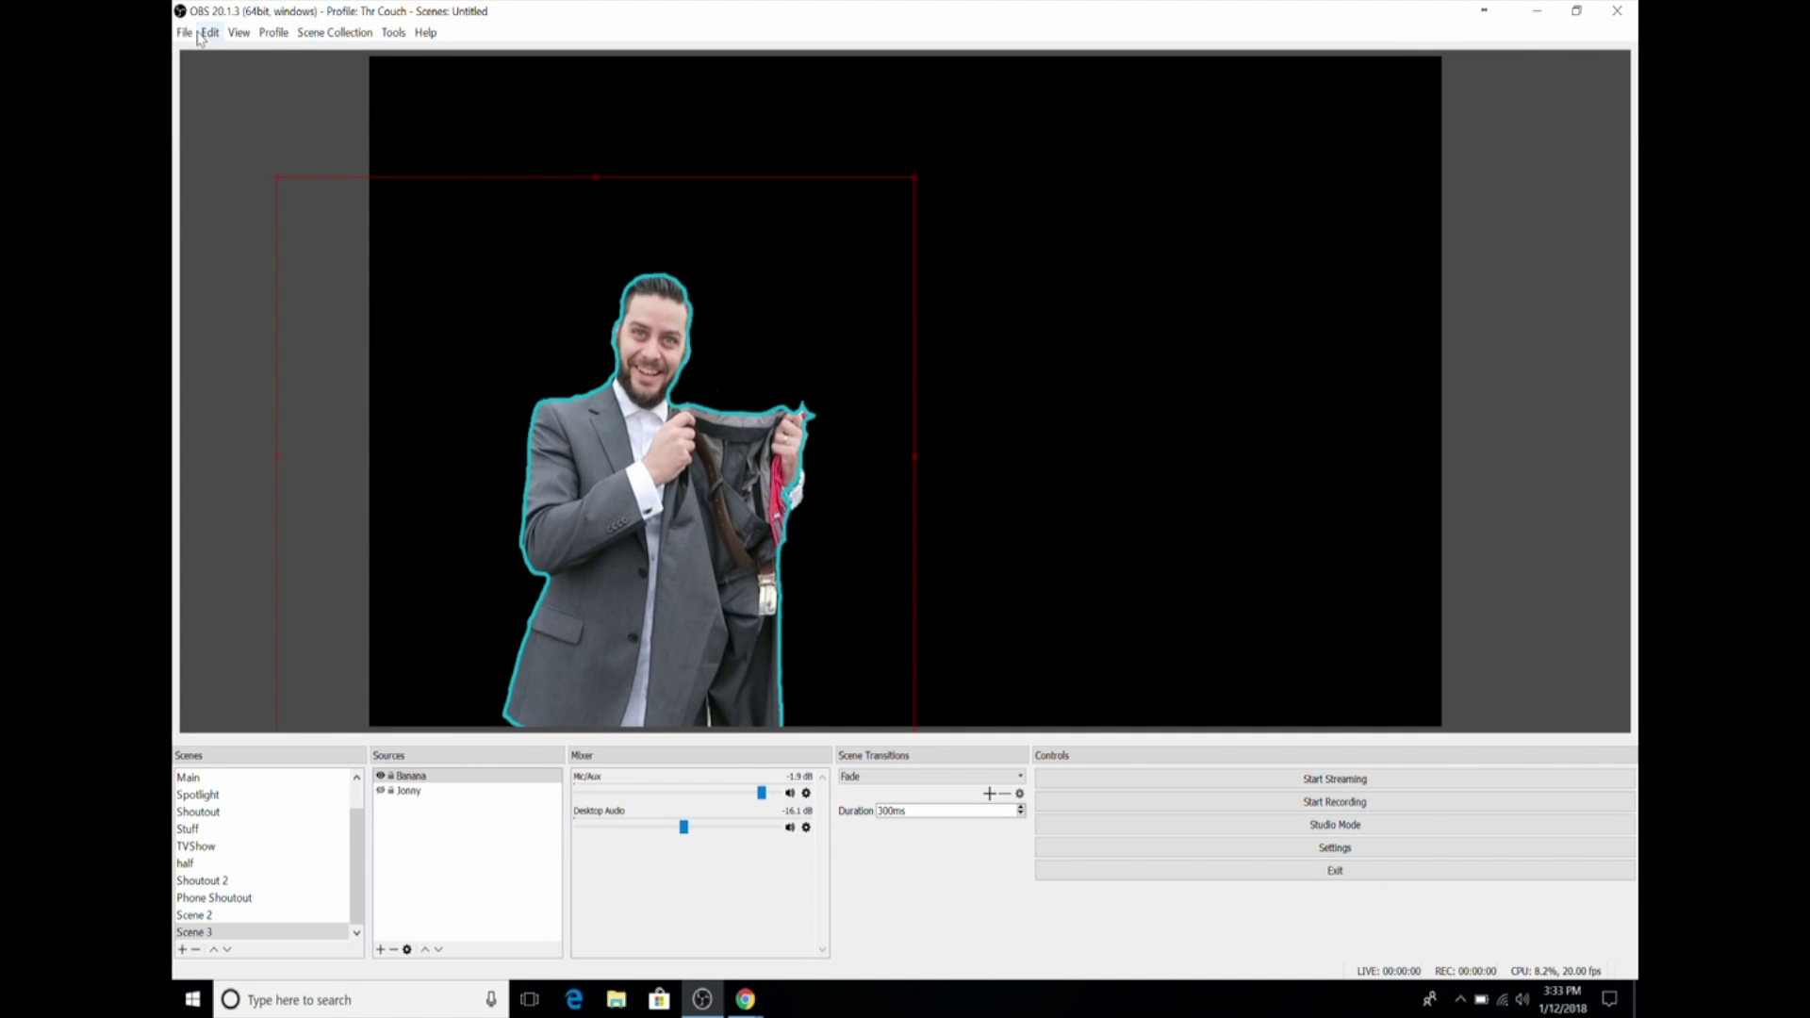
- In the Stream settings, paste the emailed Live.ly broadcast URL into the server URL field
left_click(192, 36)
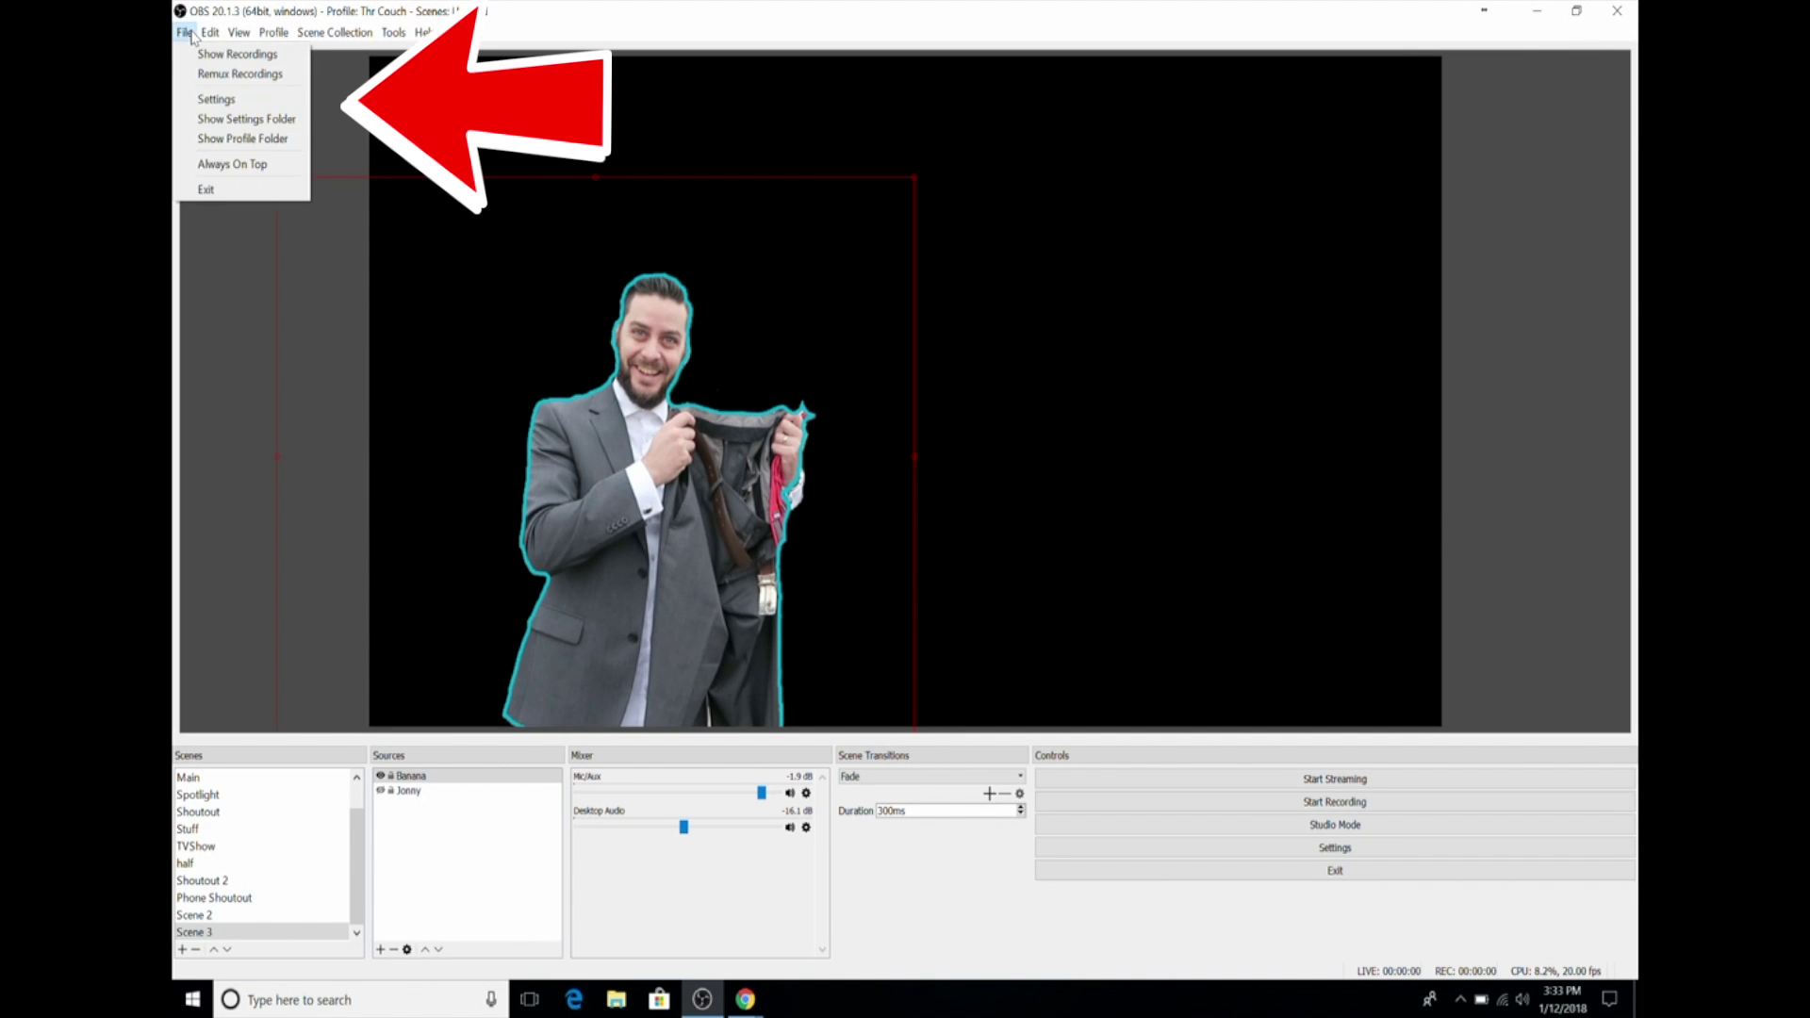
left_click(212, 100)
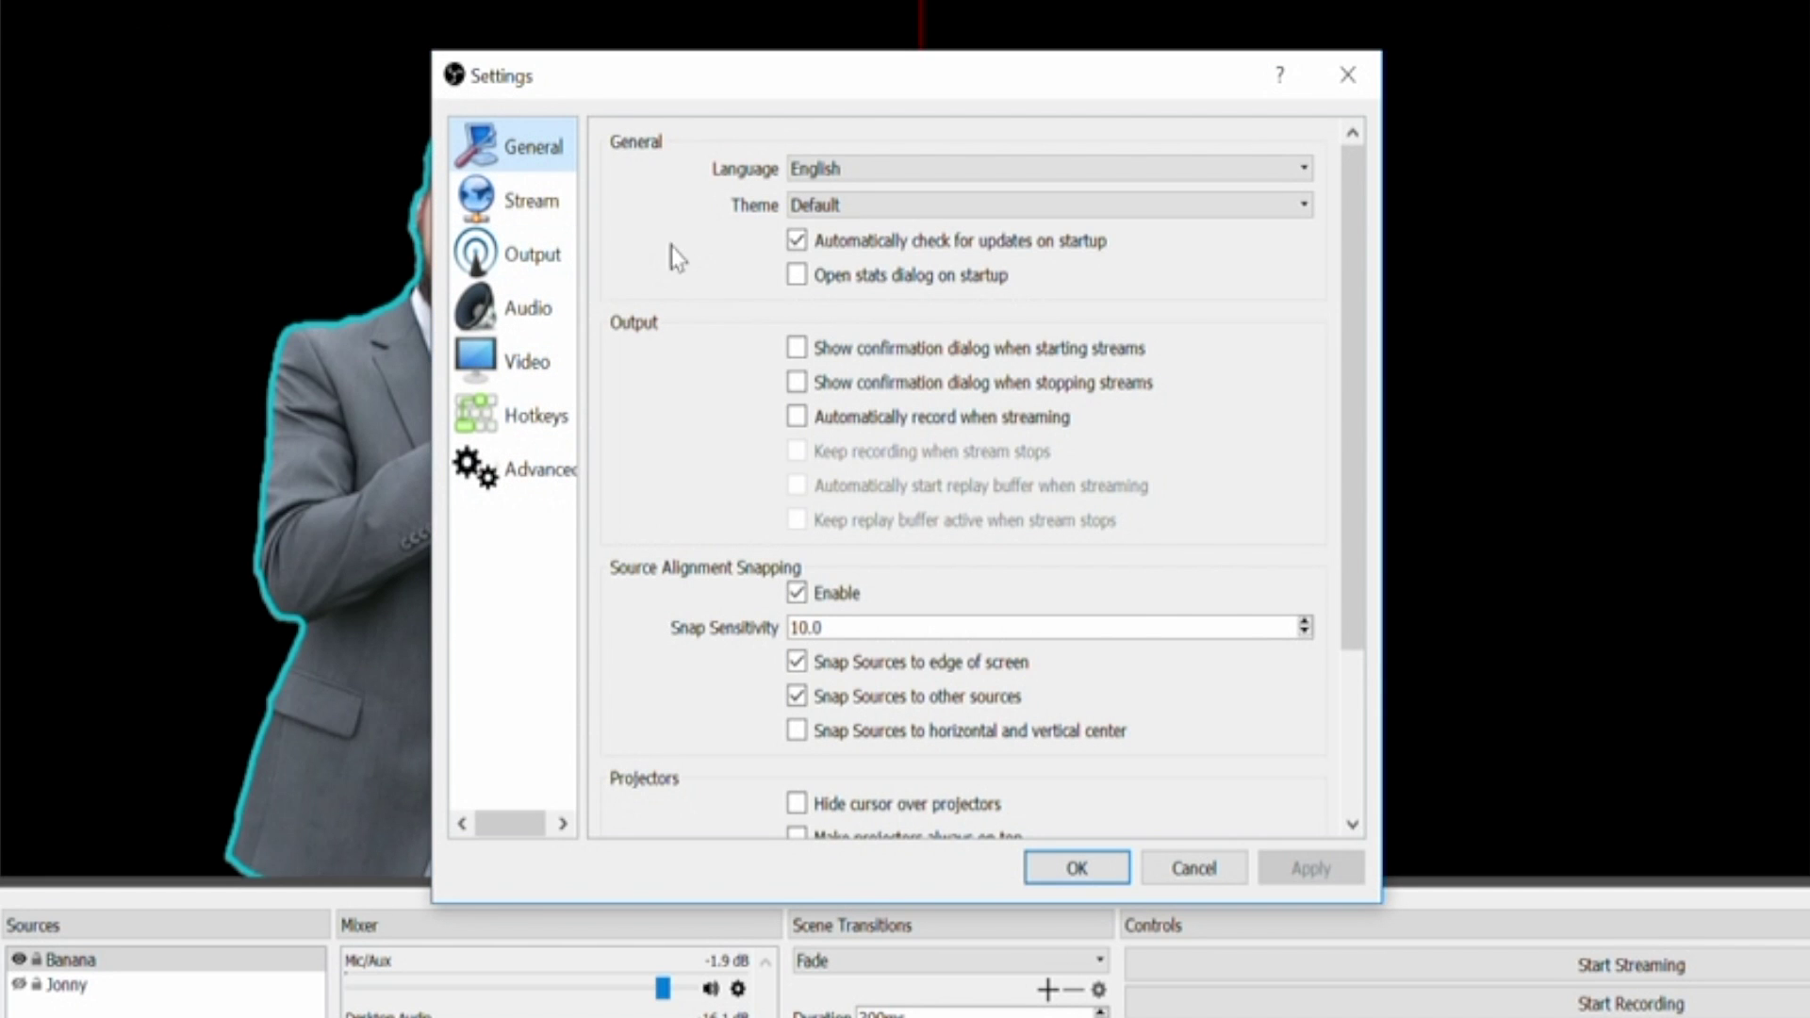
left_click(517, 215)
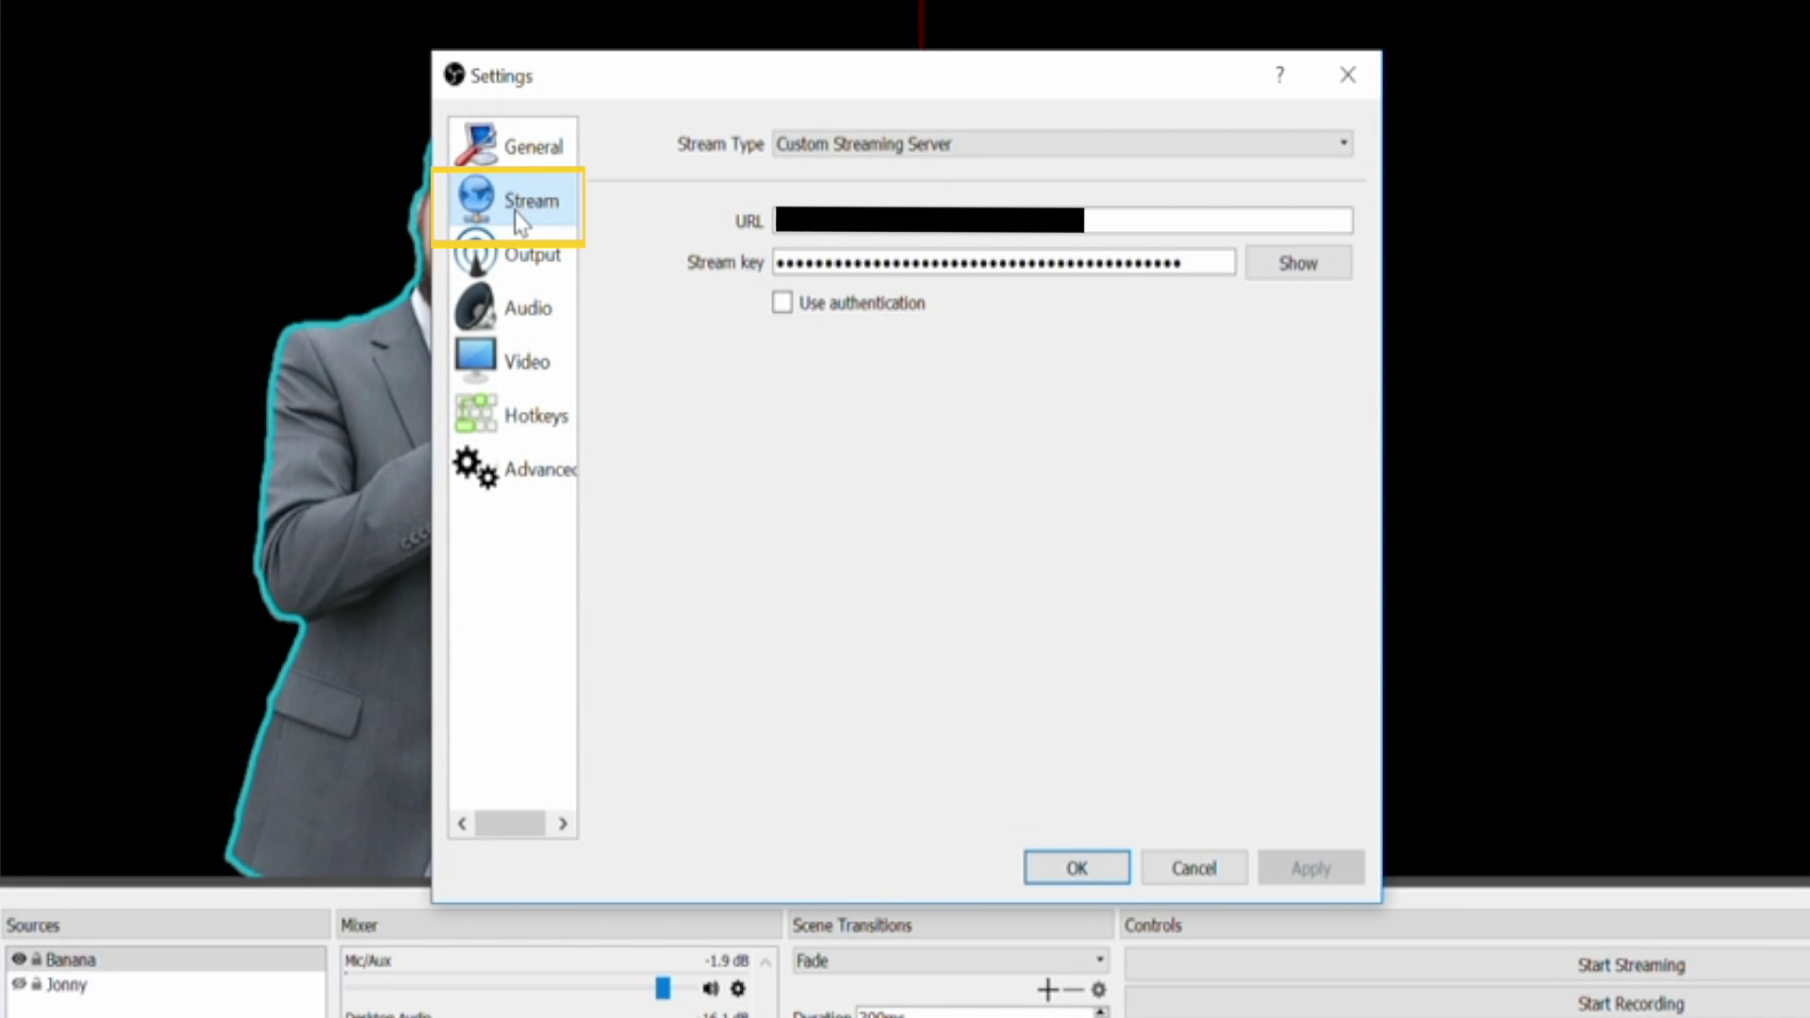
left_click(1224, 873)
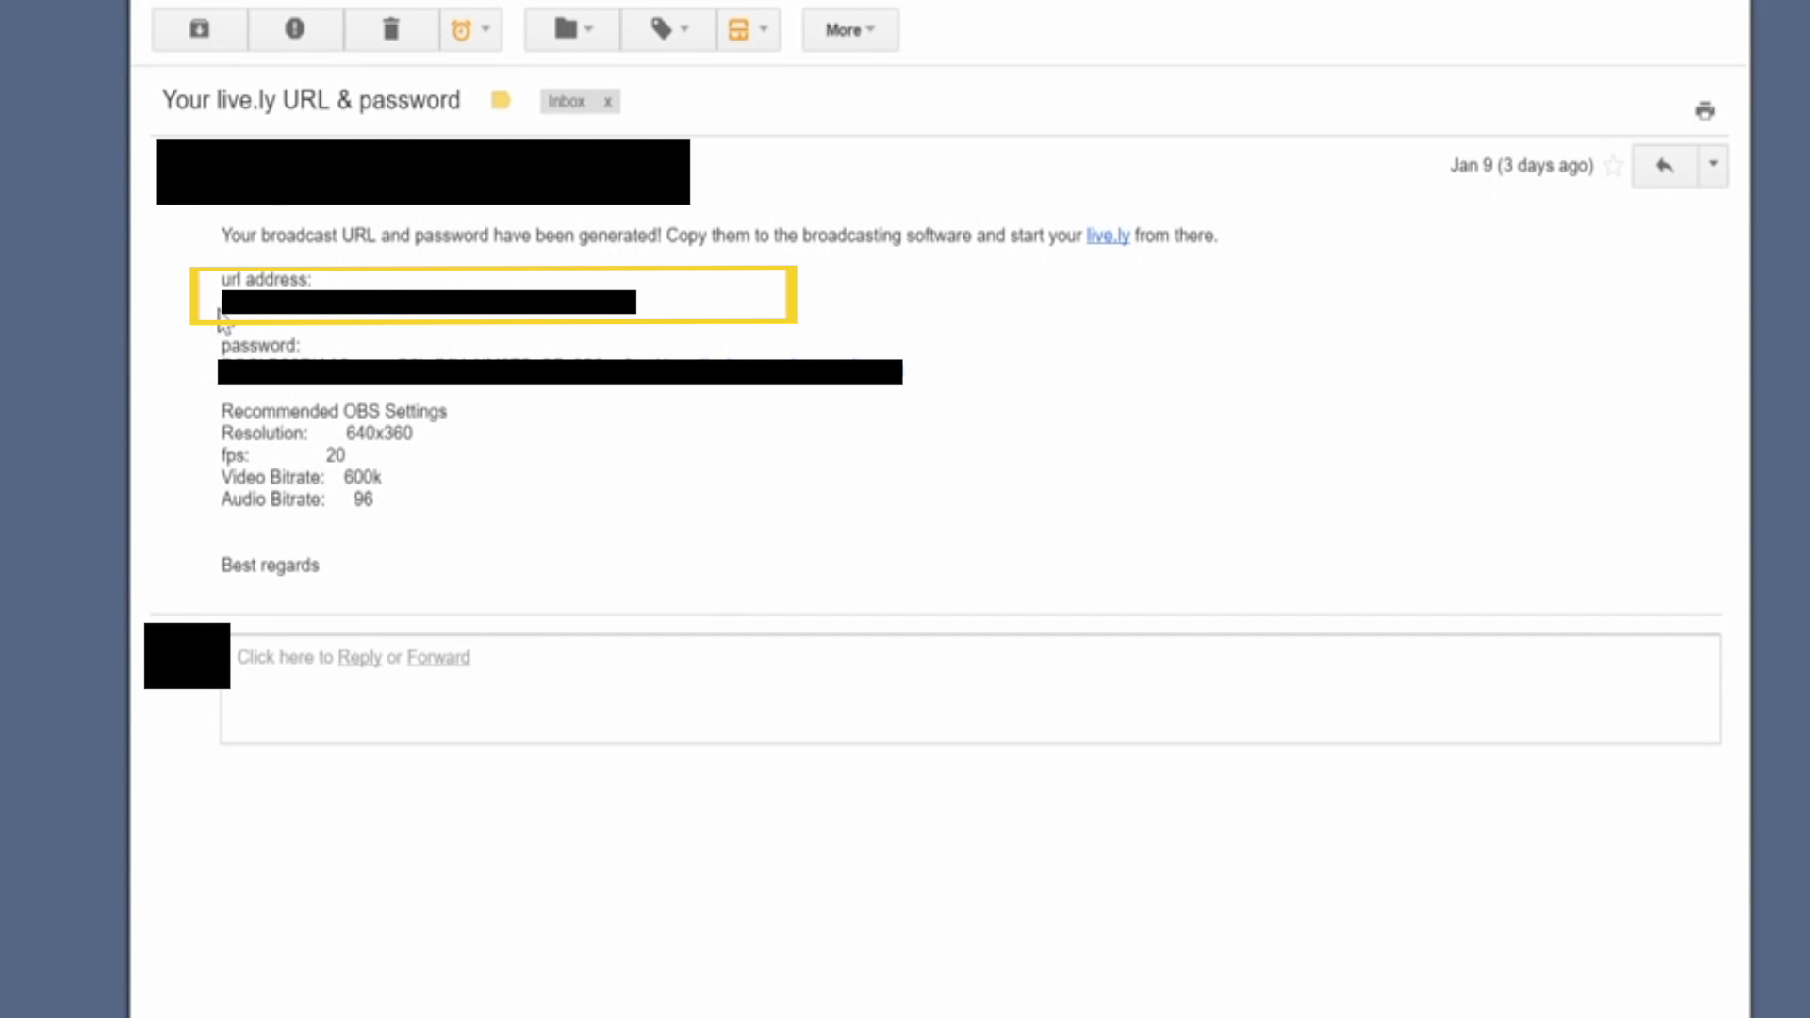
right_click(500, 303)
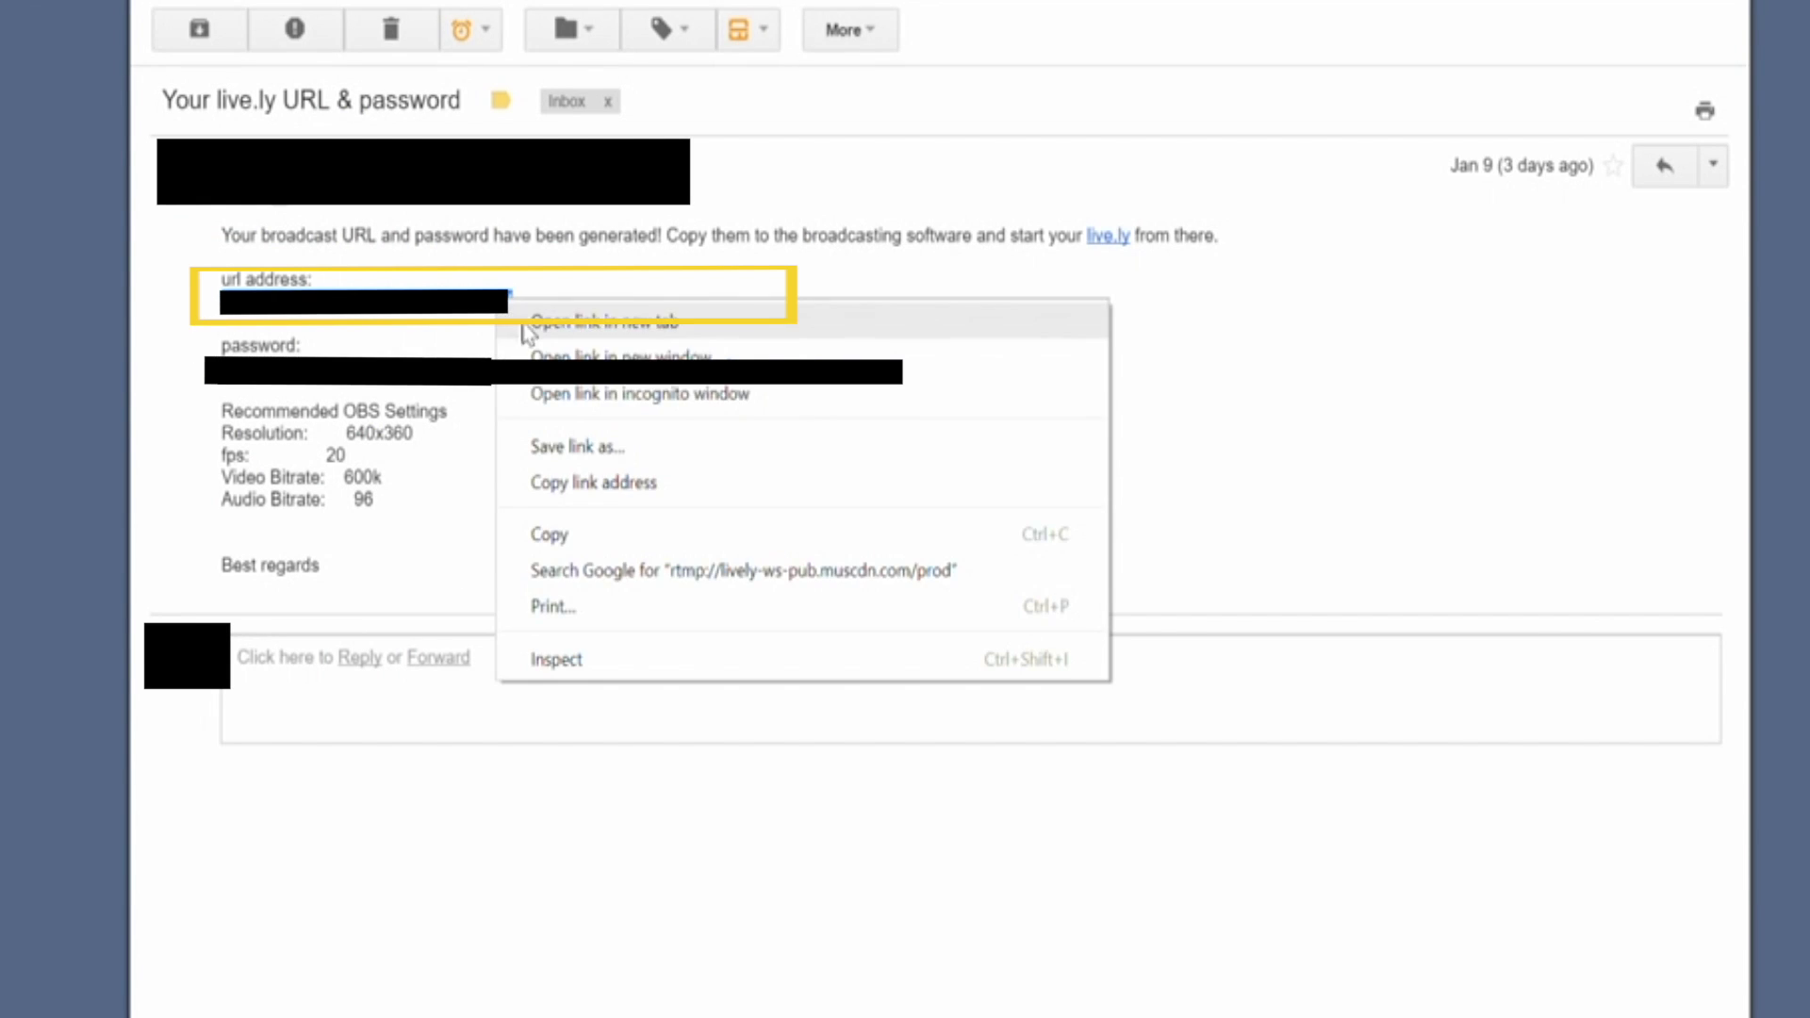
left_click(614, 534)
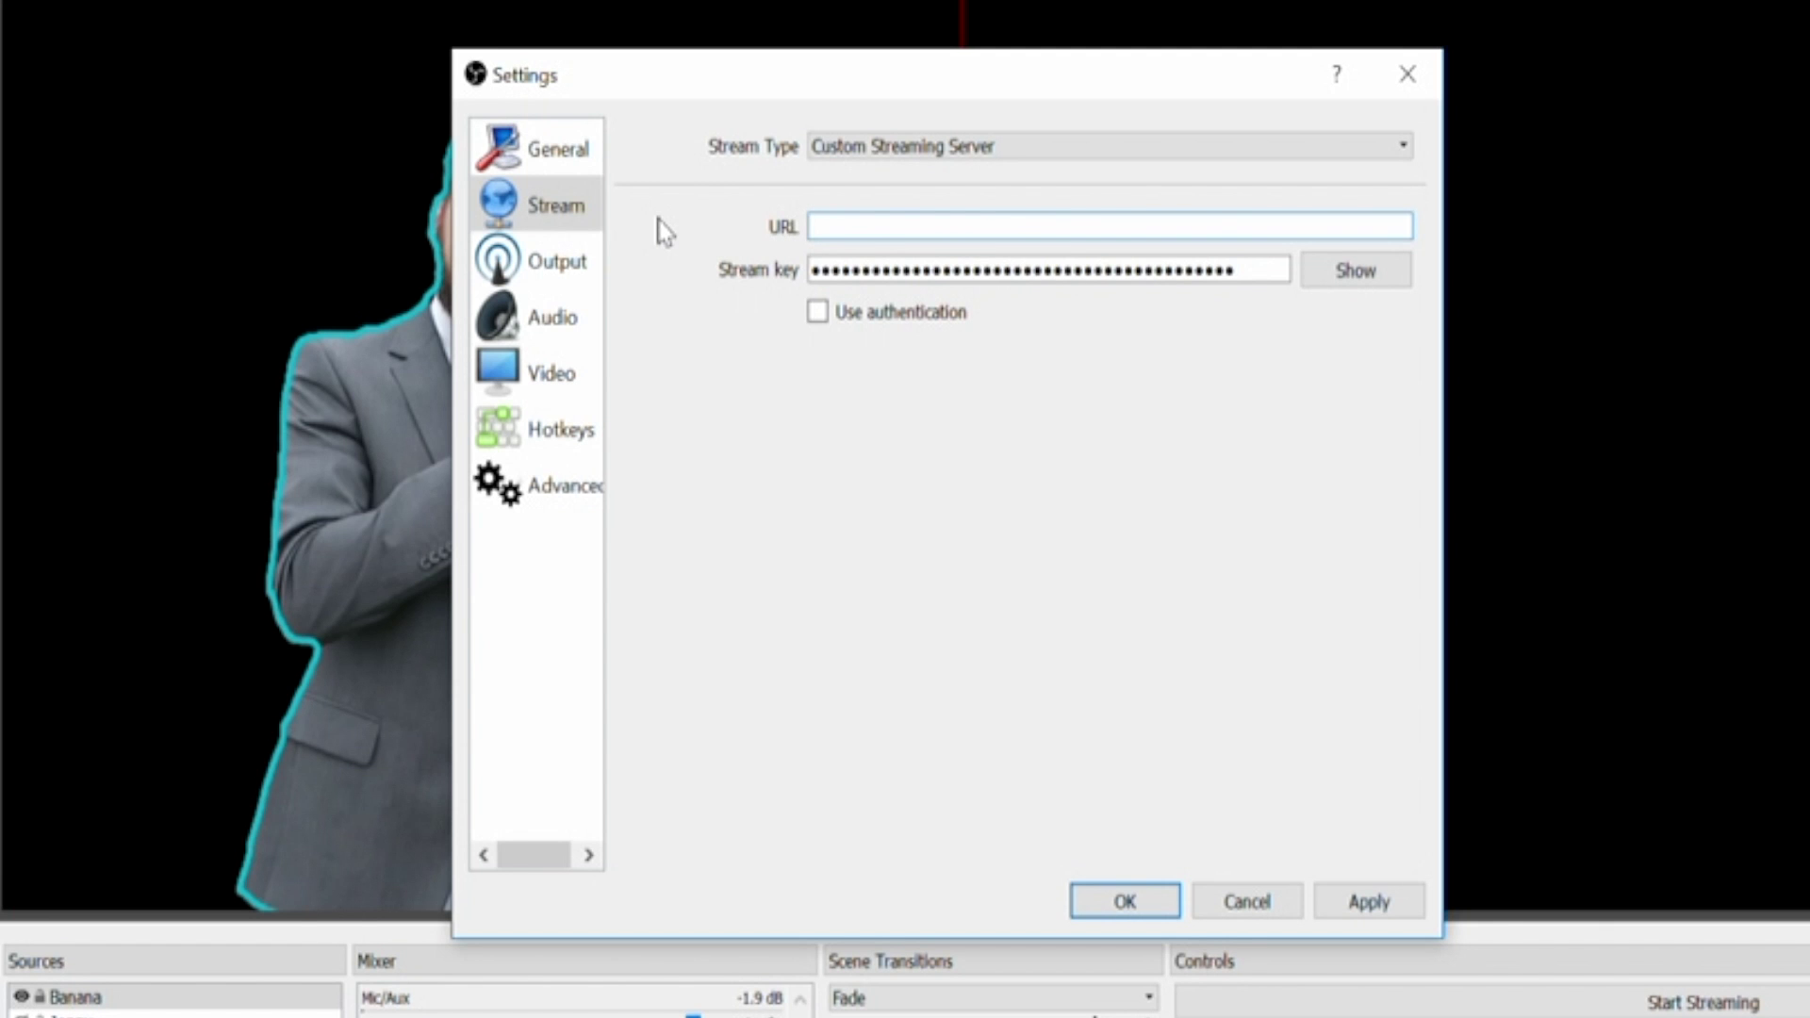
right_click(897, 226)
left_click(971, 393)
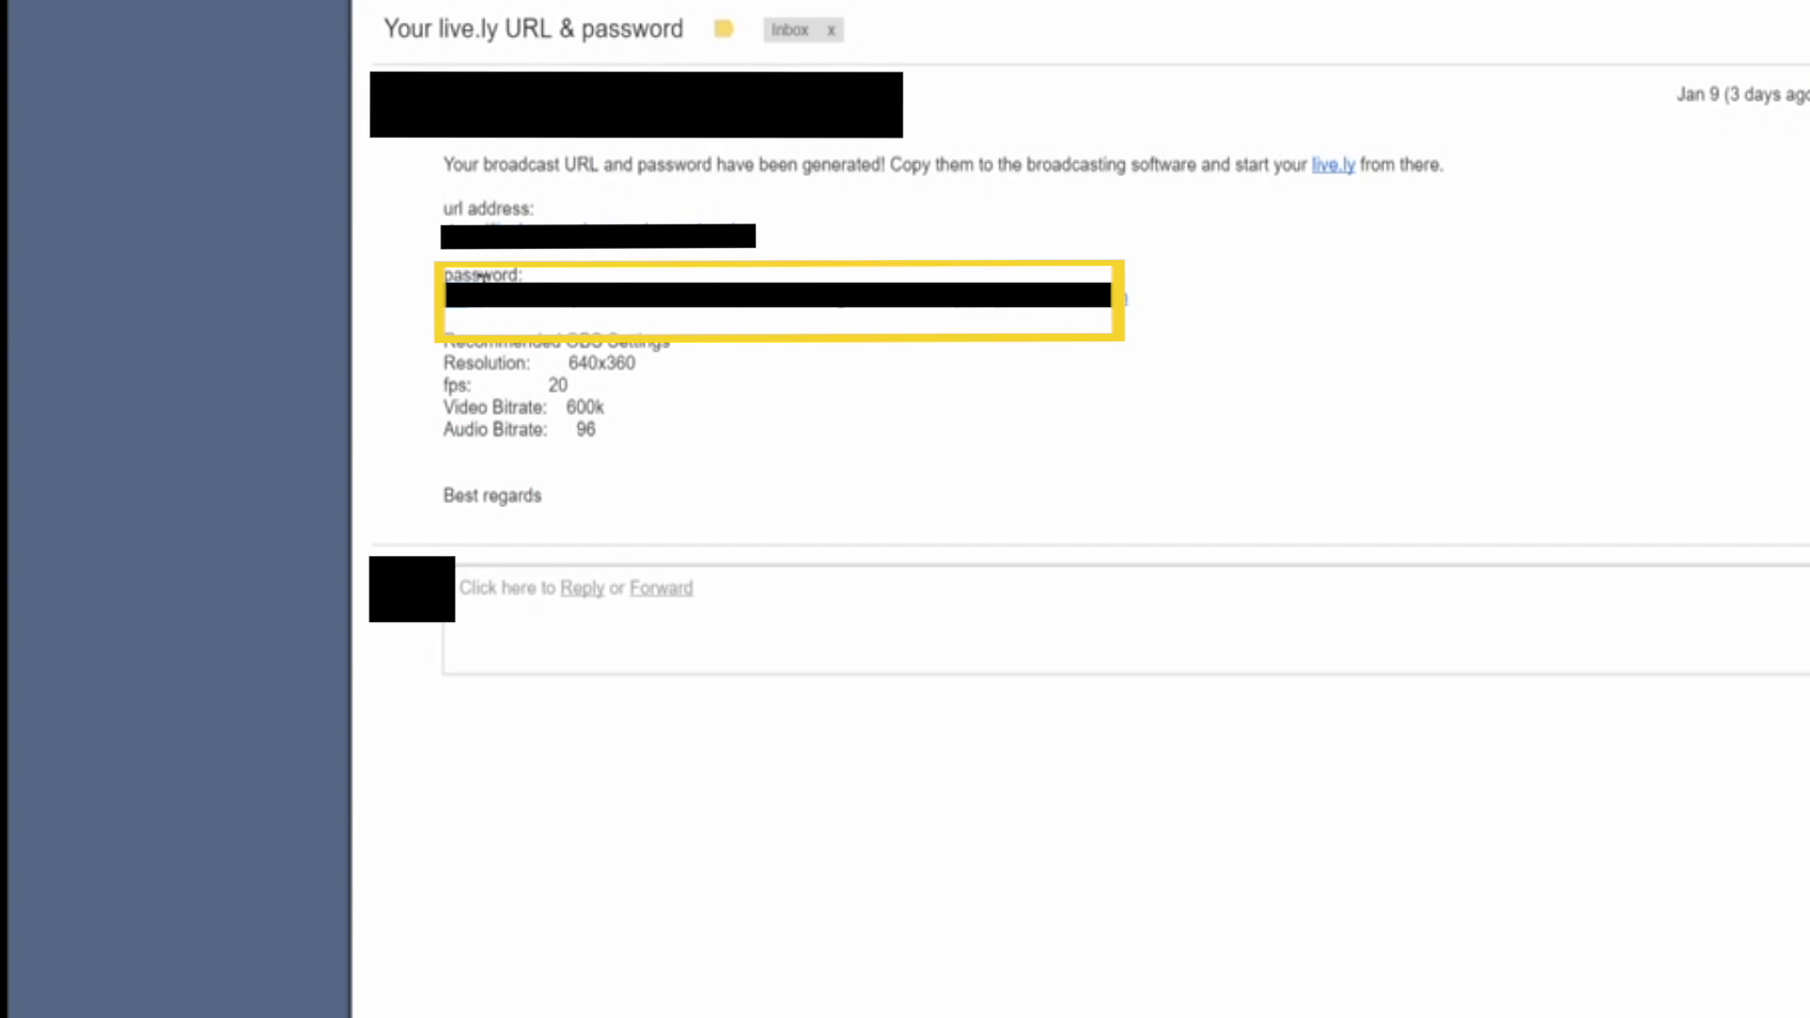
- Replace the stream key with the emailed broadcast password and apply the stream settings
left_click_drag(484, 283, 873, 312)
right_click(842, 302)
left_click(858, 314)
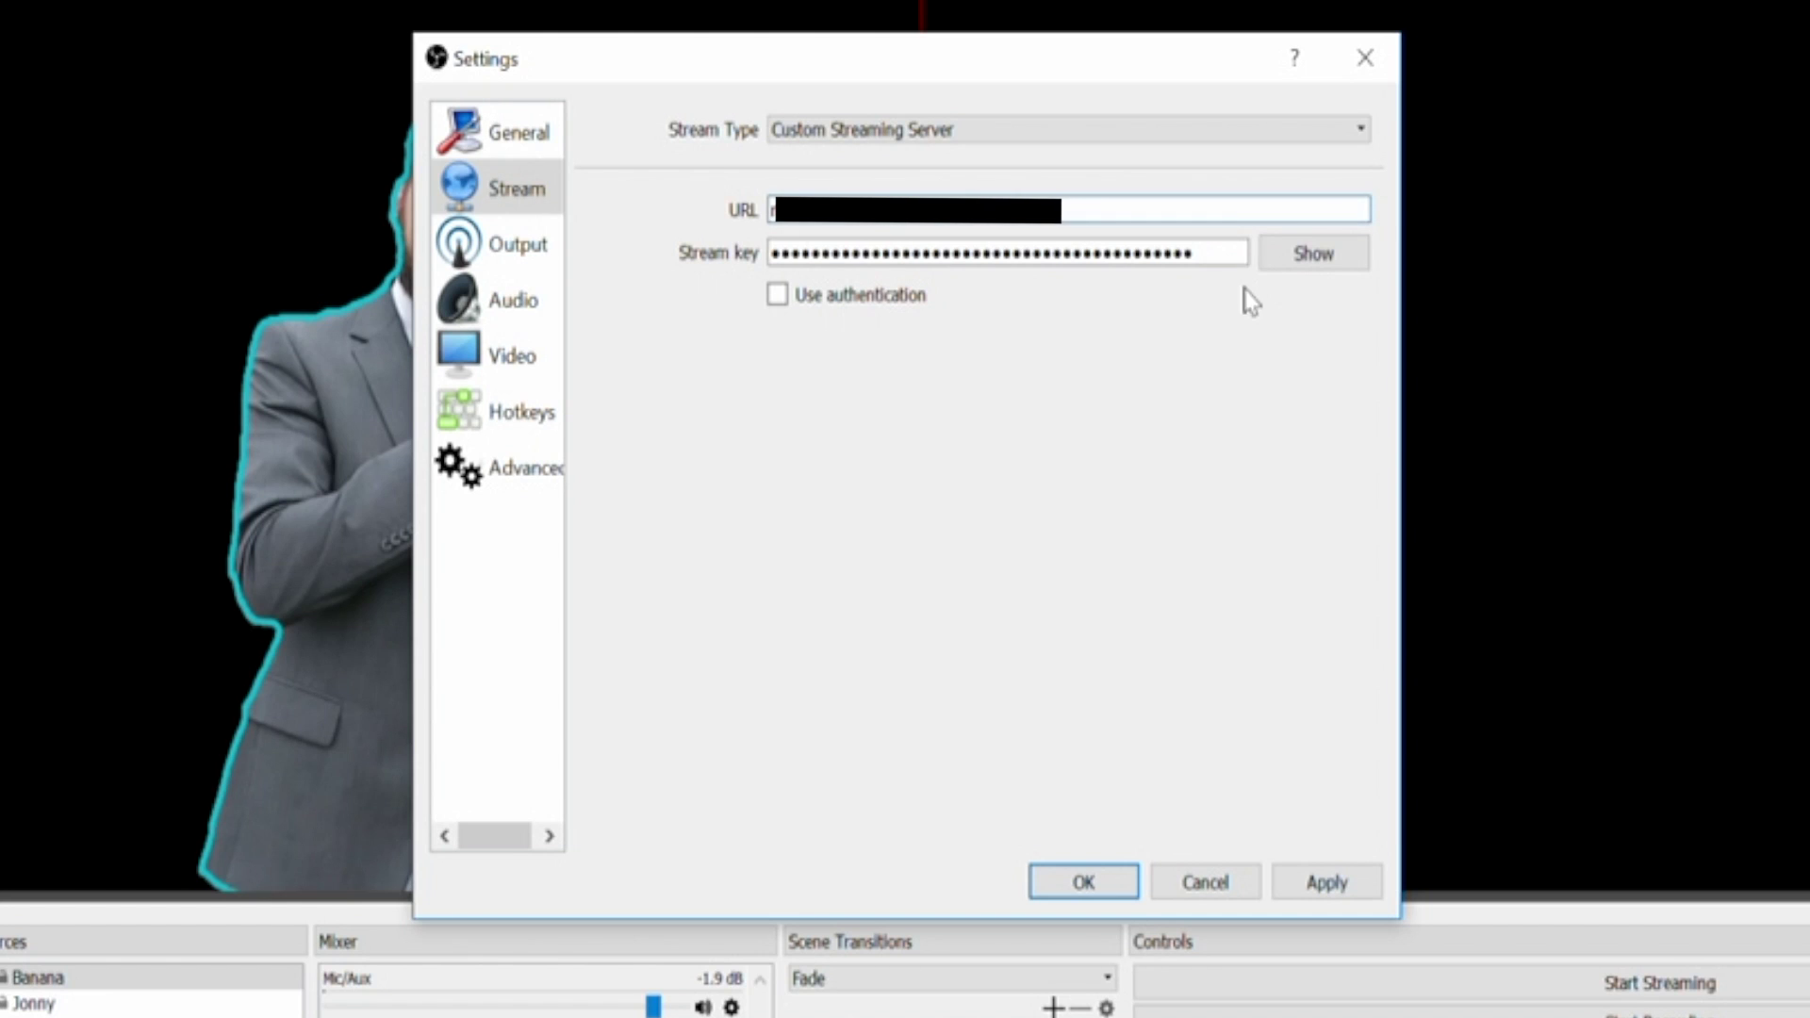
left_click_drag(1204, 259, 703, 271)
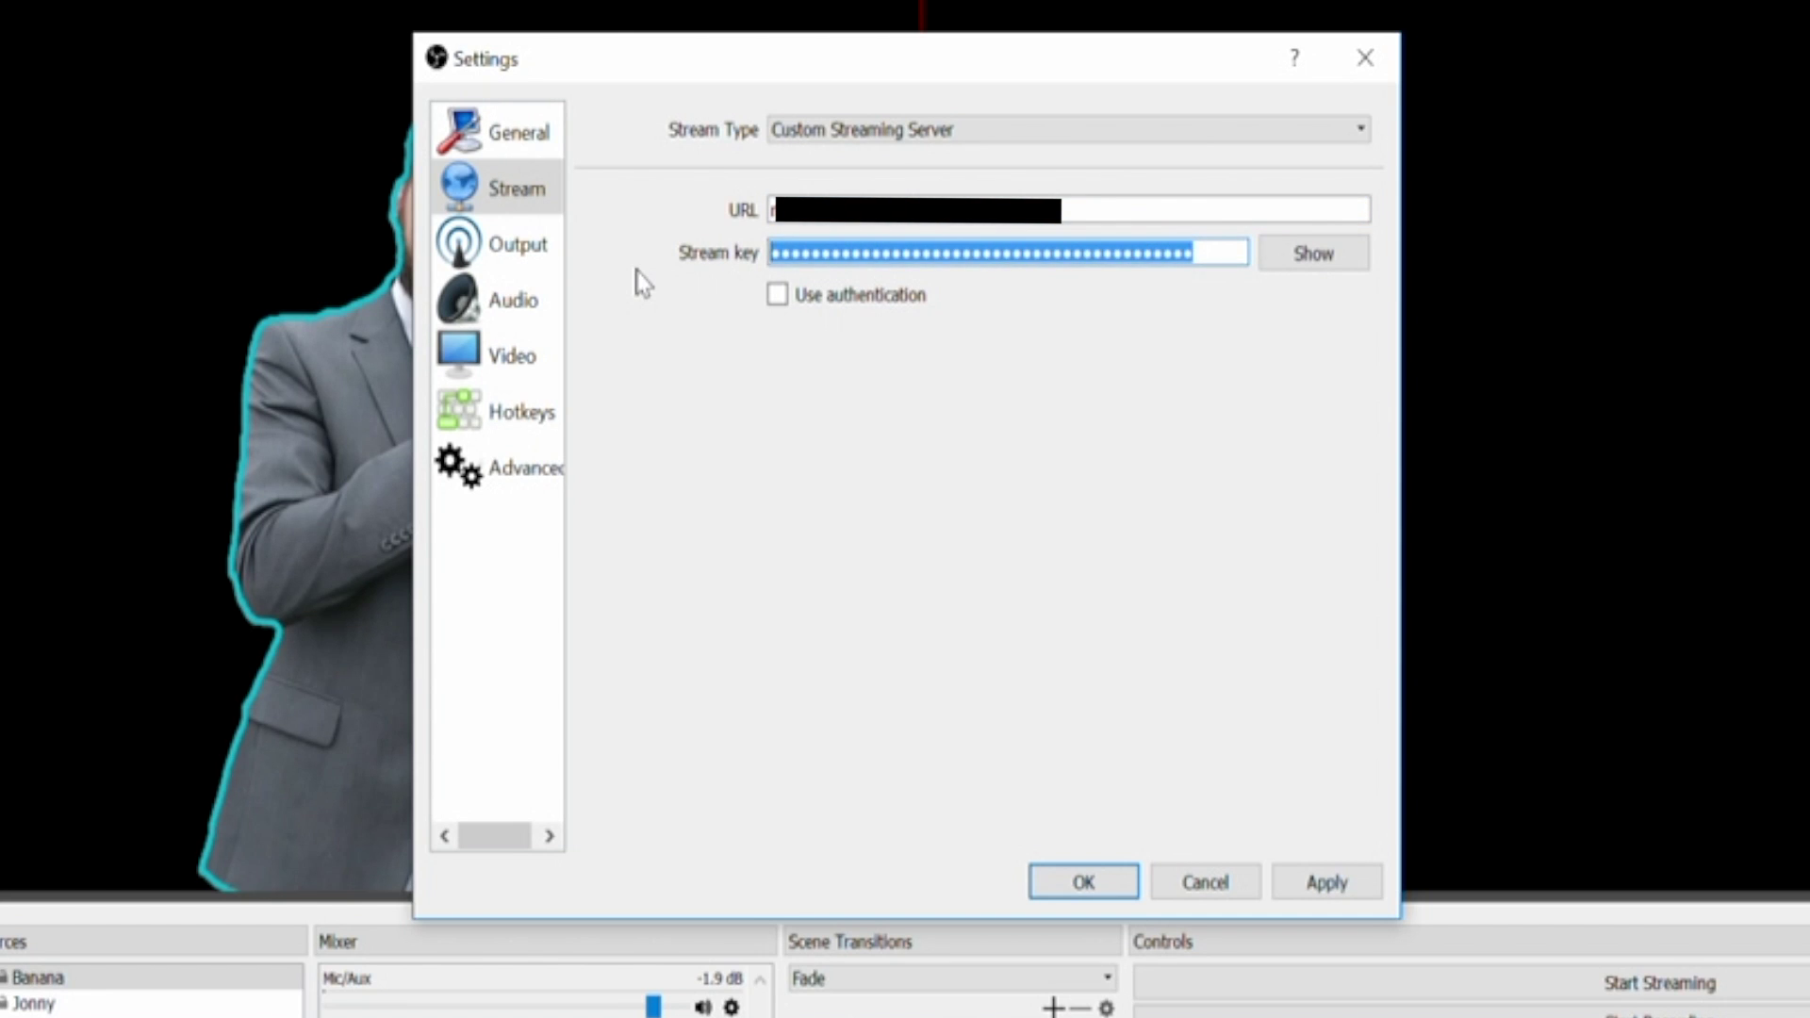
key("BackSpace")
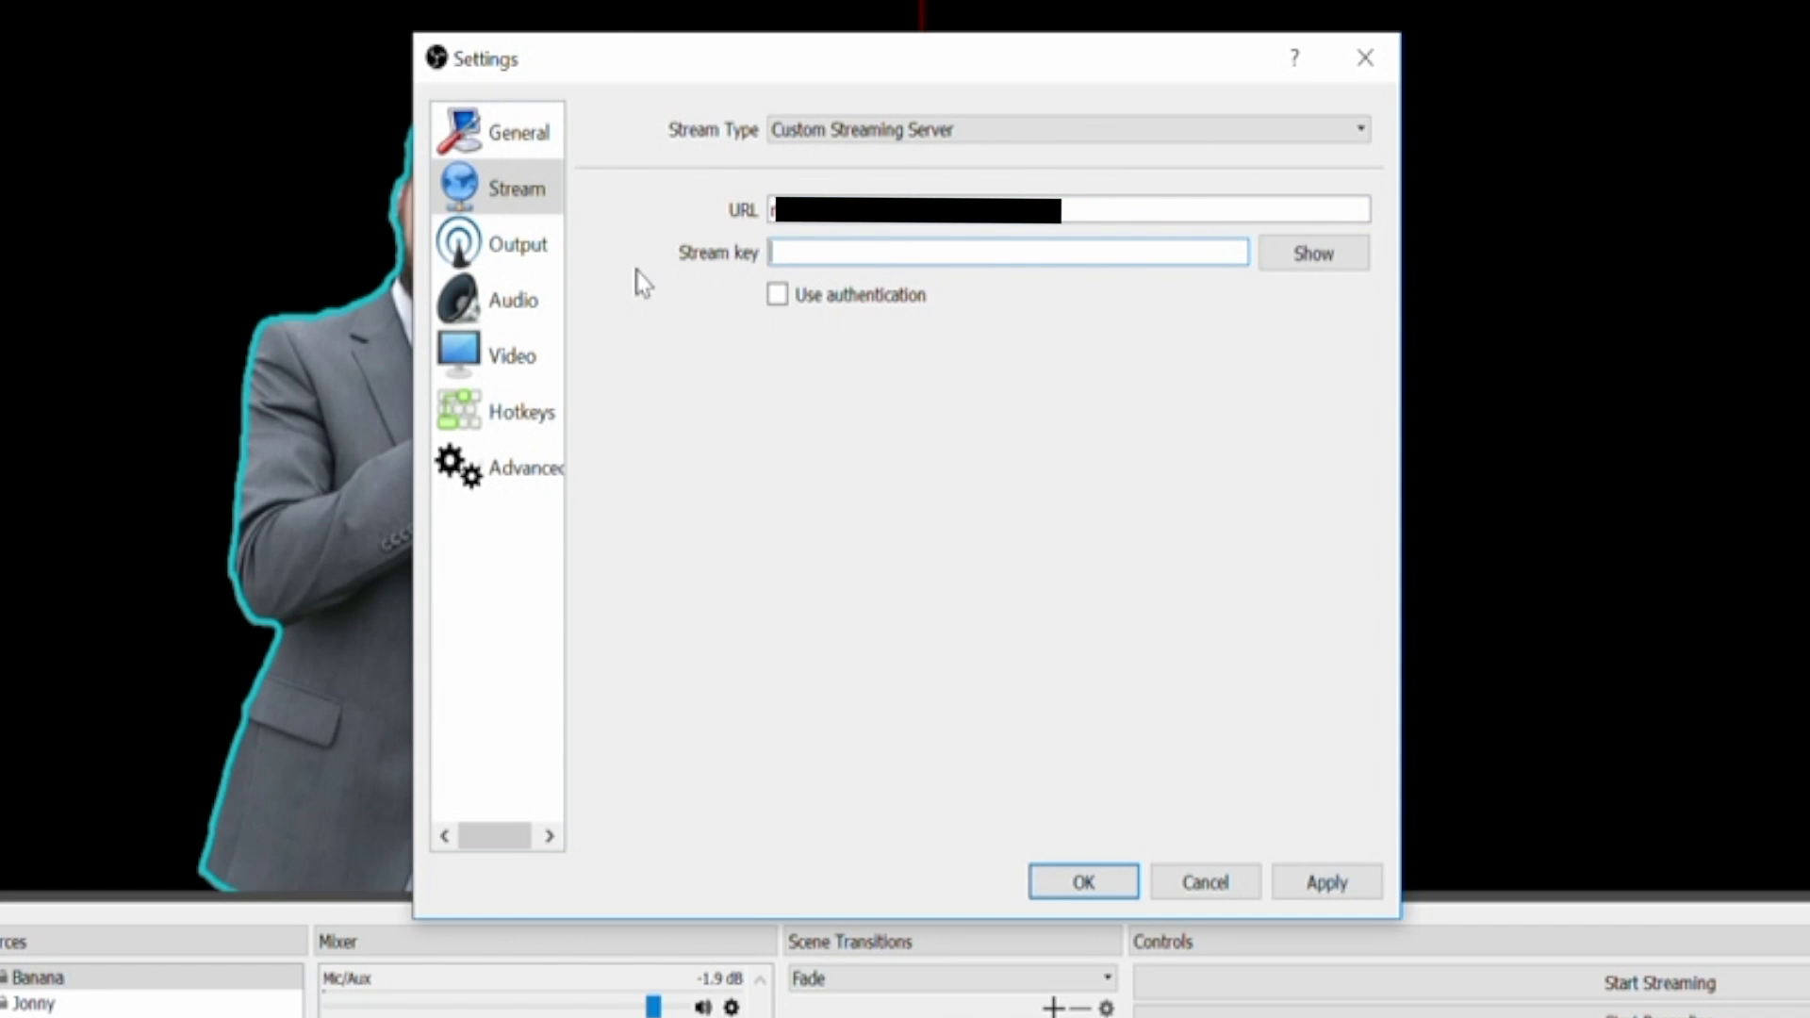
right_click(789, 247)
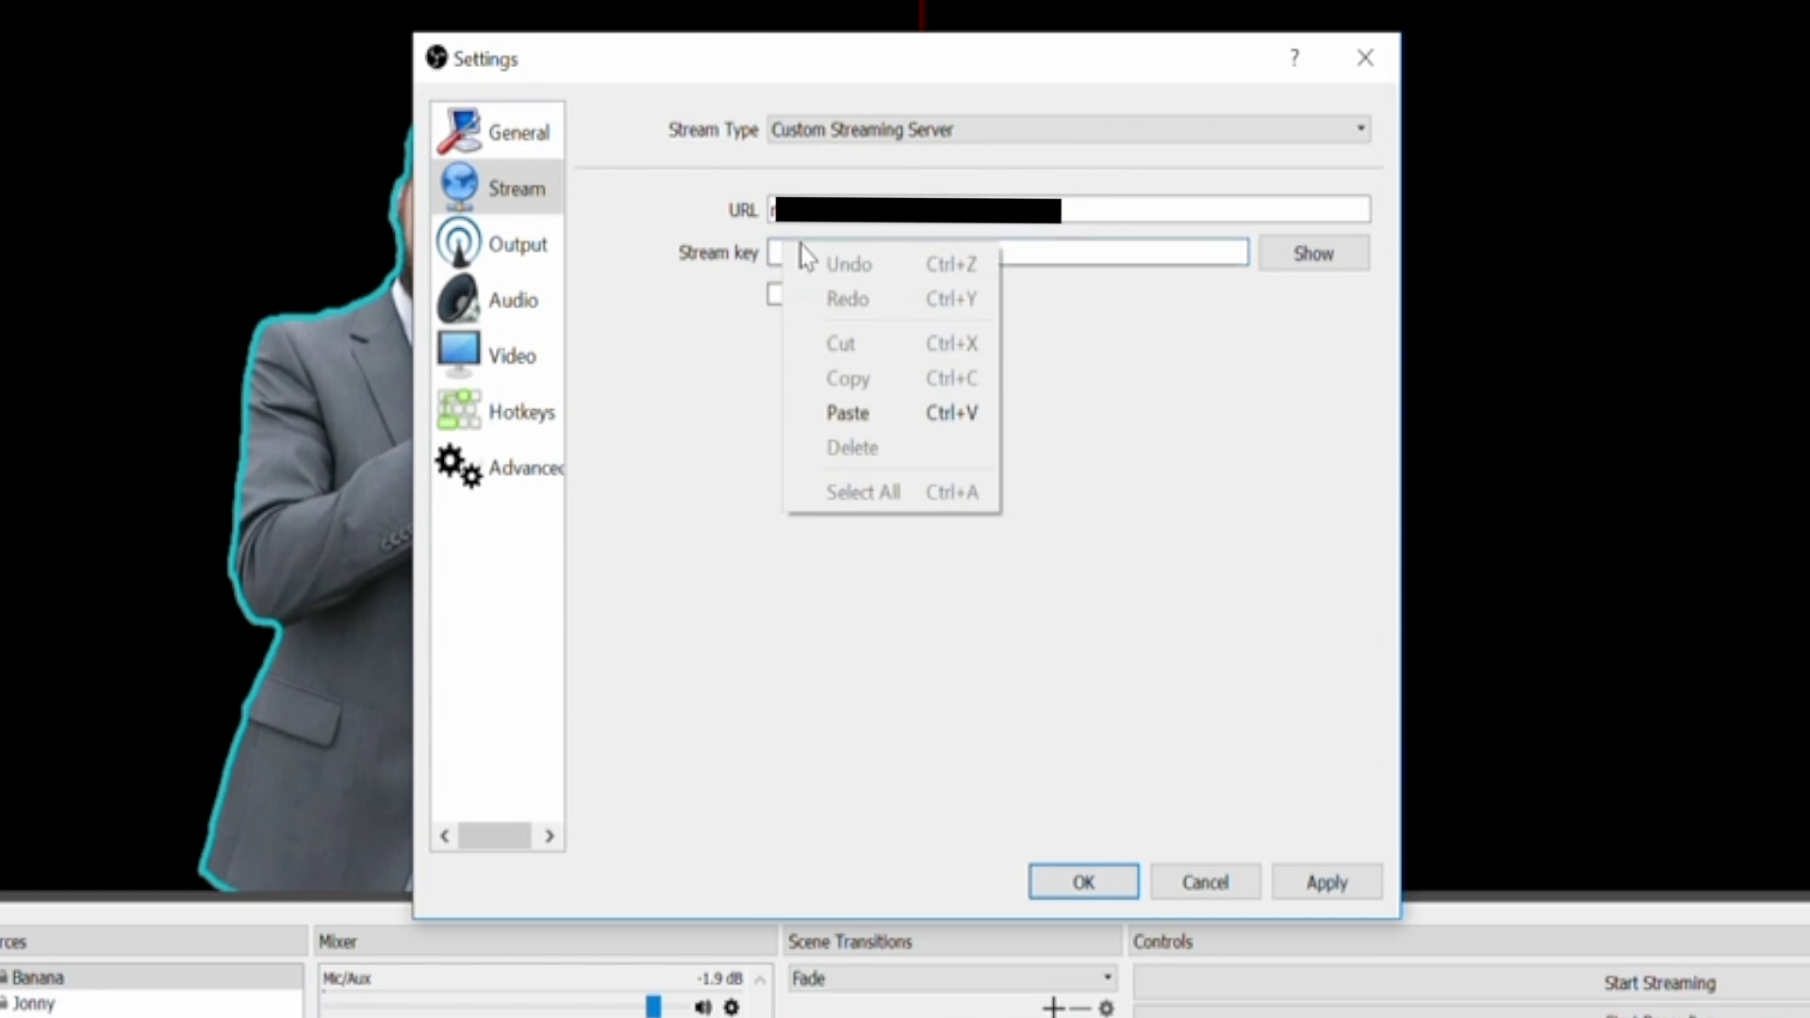
left_click(922, 415)
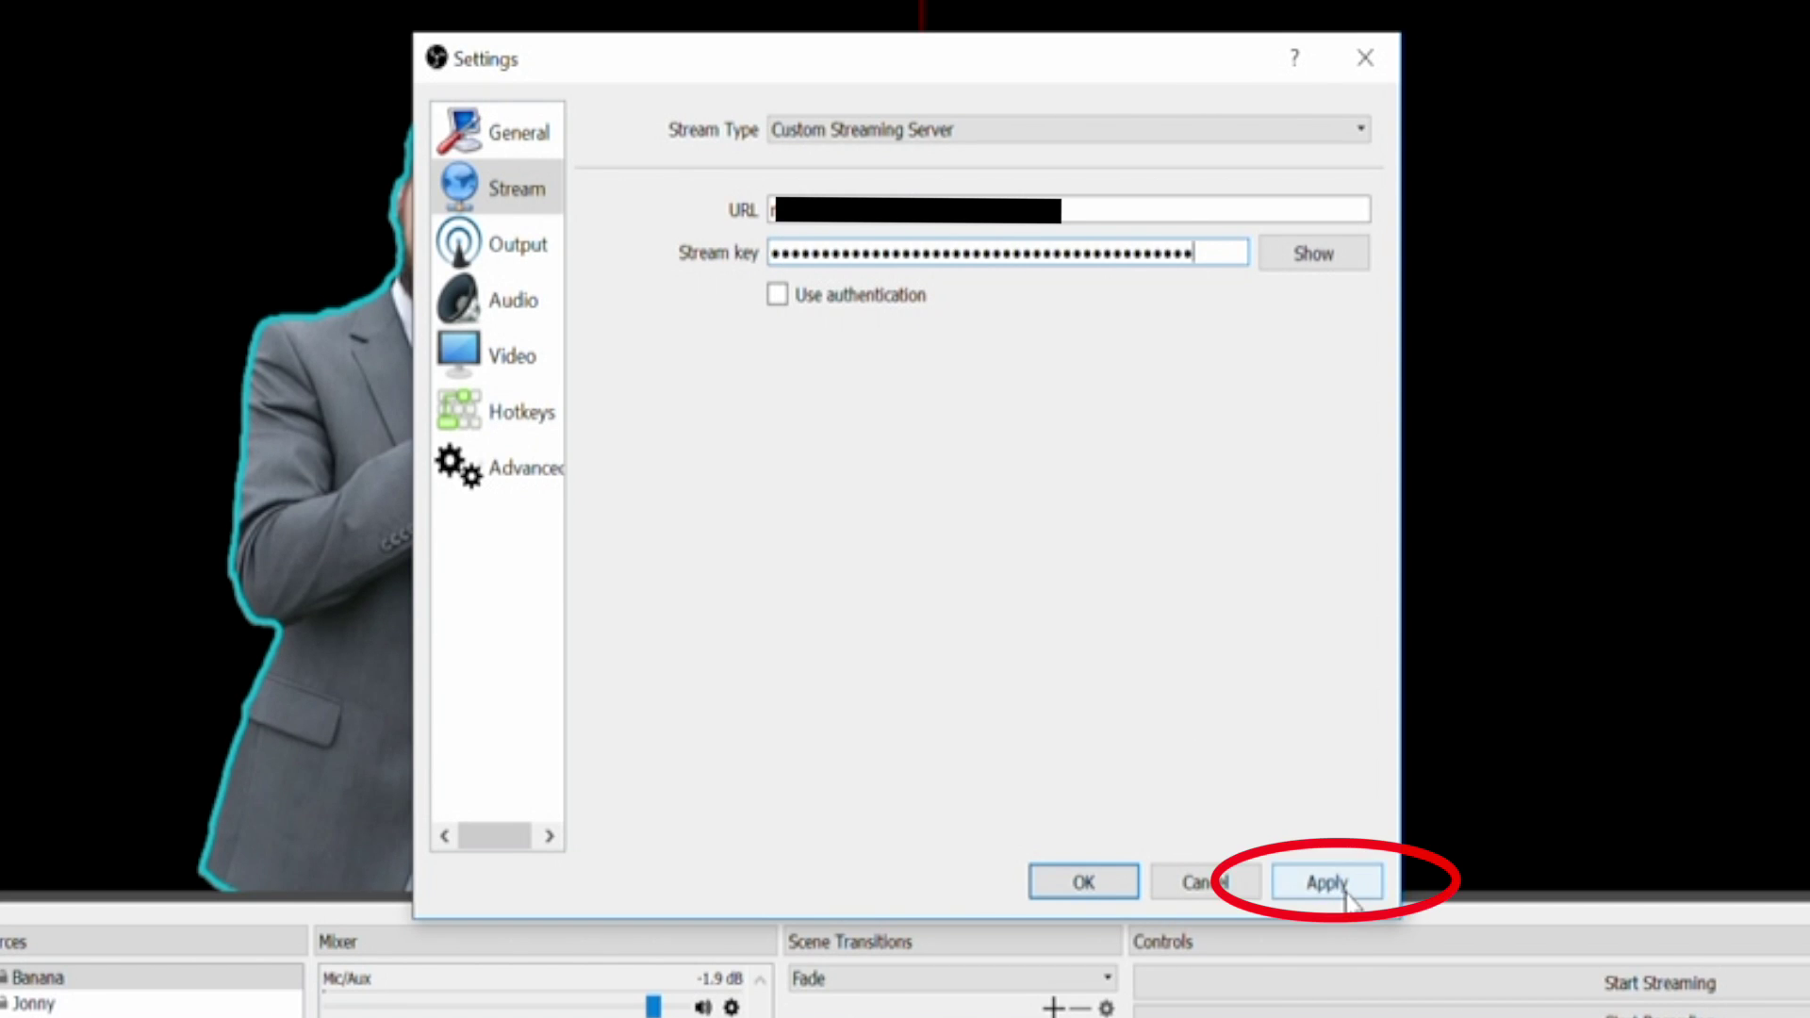
left_click(1298, 889)
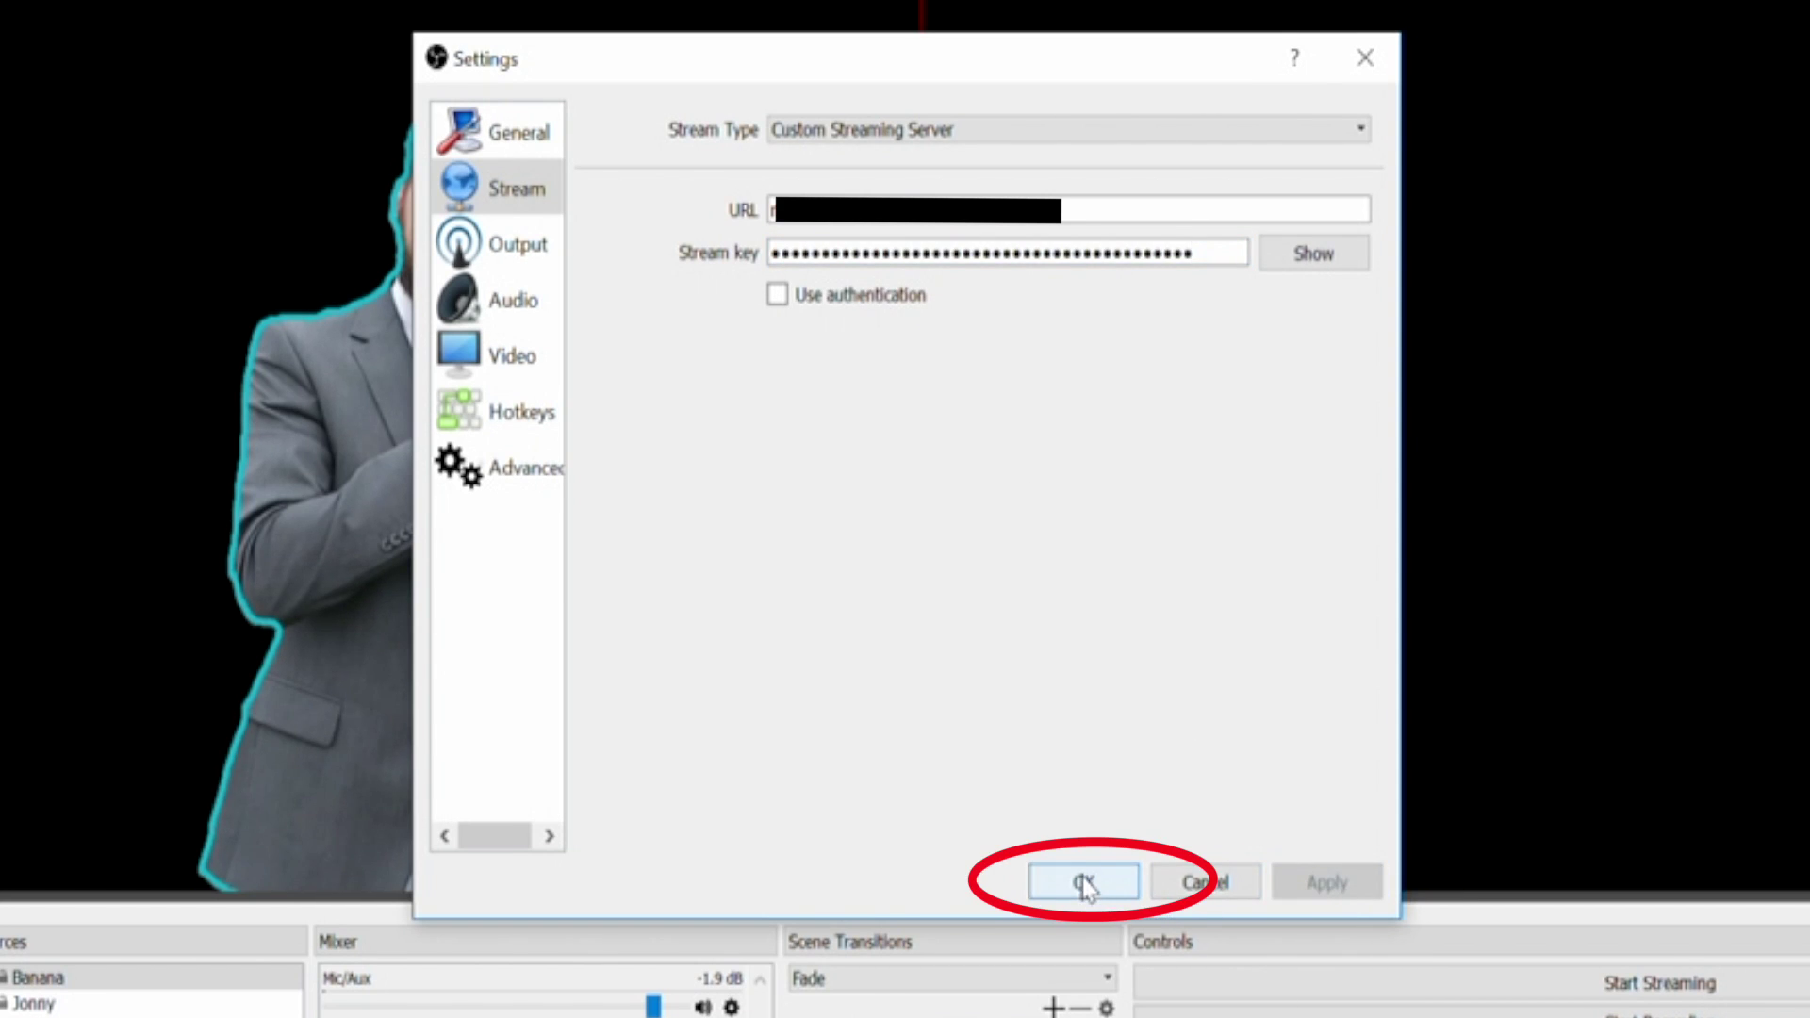